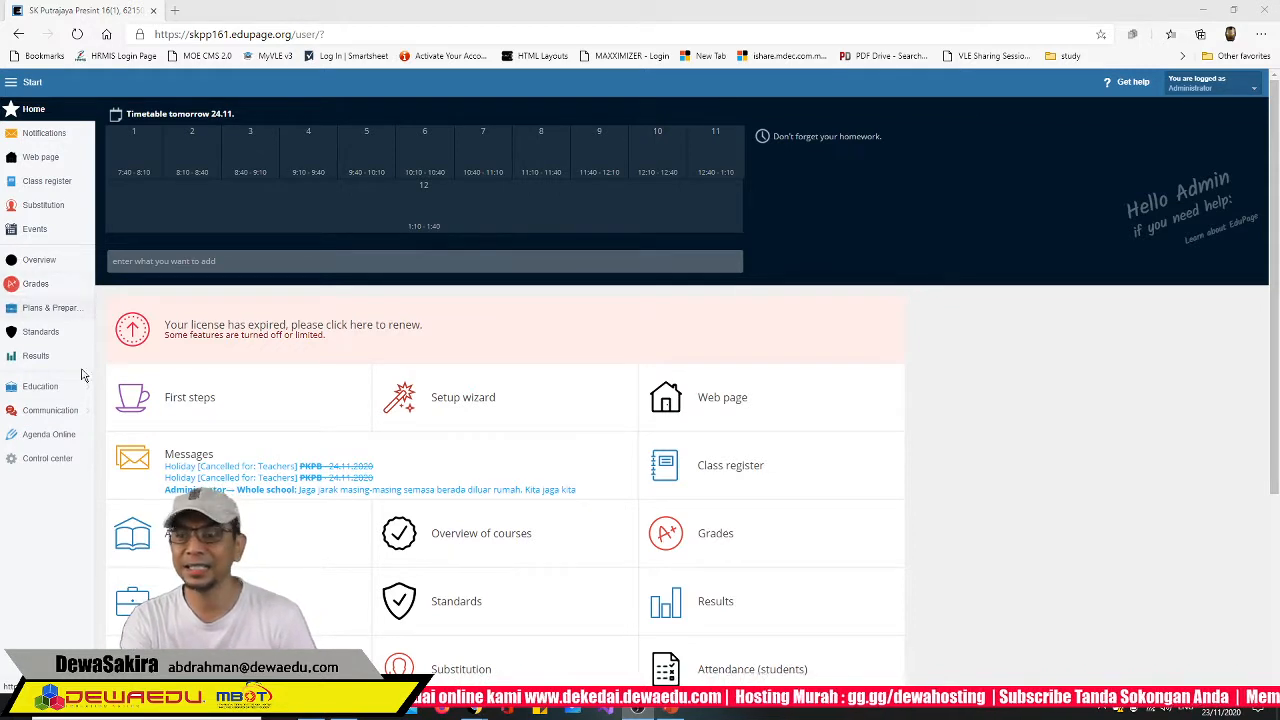
Launch the Bandicam screen recorder and minimise it to the system tray
{"action": "left_click", "coordinate": [110, 709]}
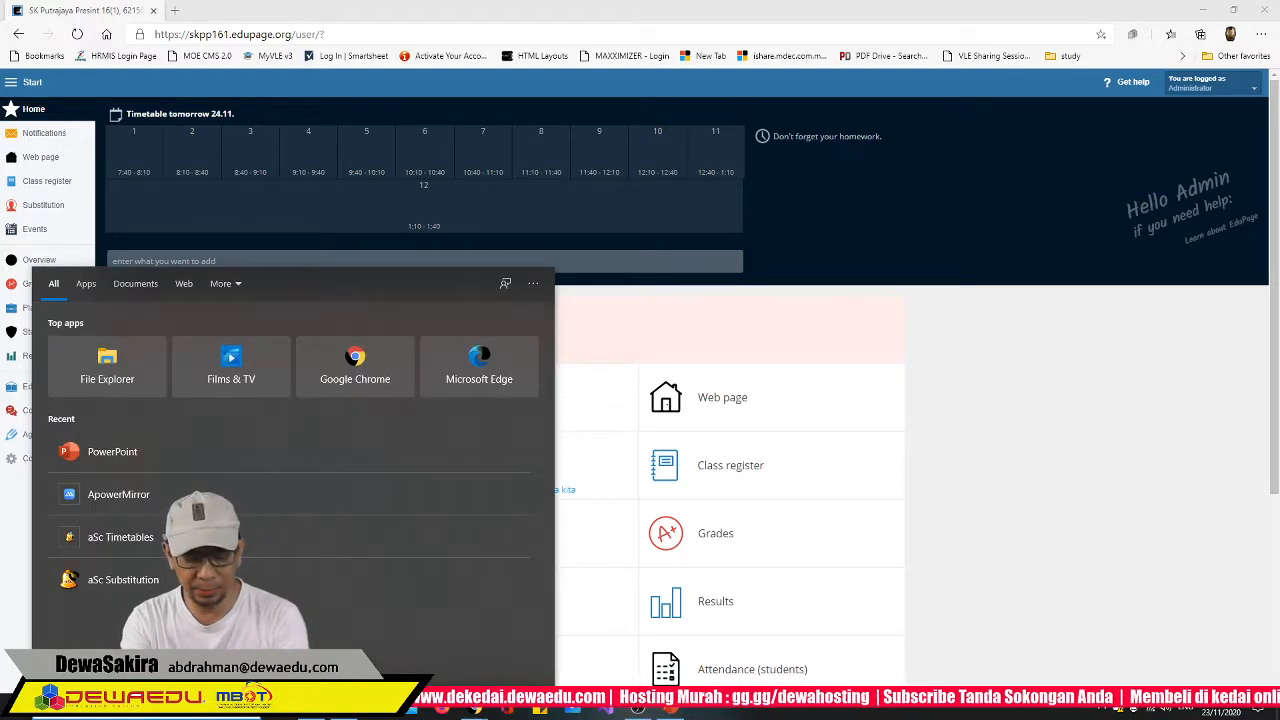
{"action": "type", "text": "ban"}
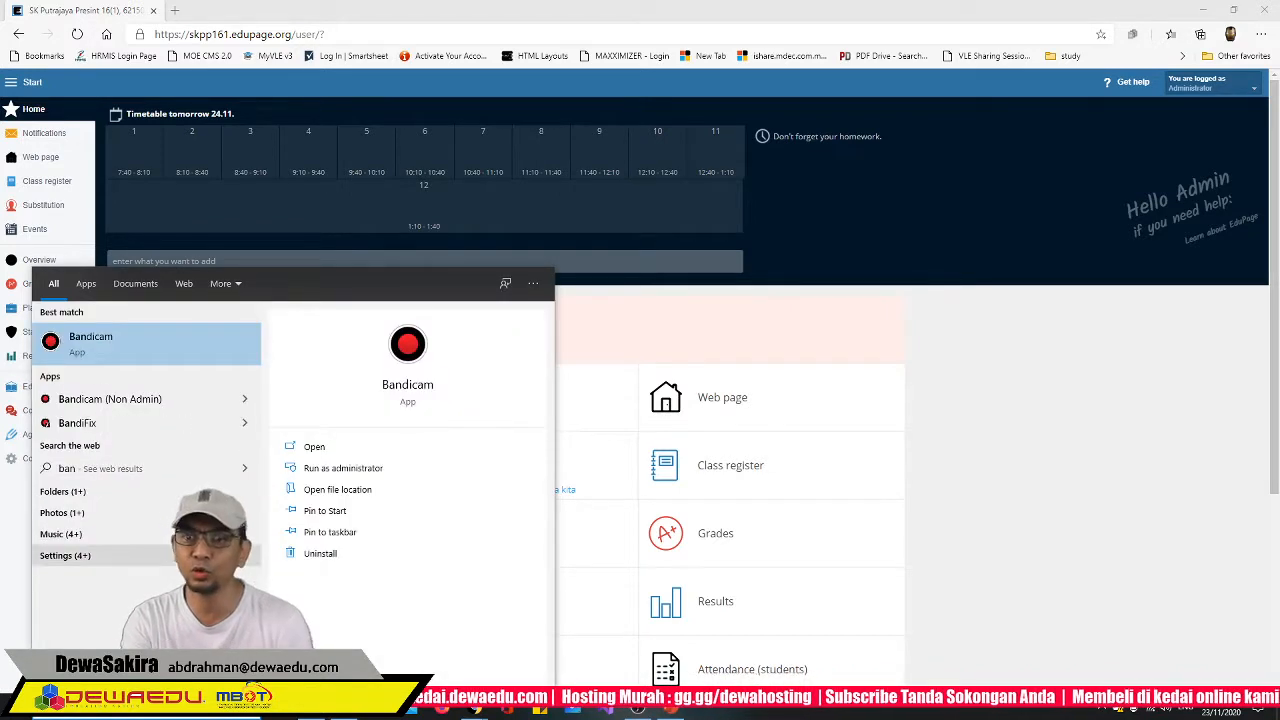
{"action": "left_click", "coordinate": [337, 449]}
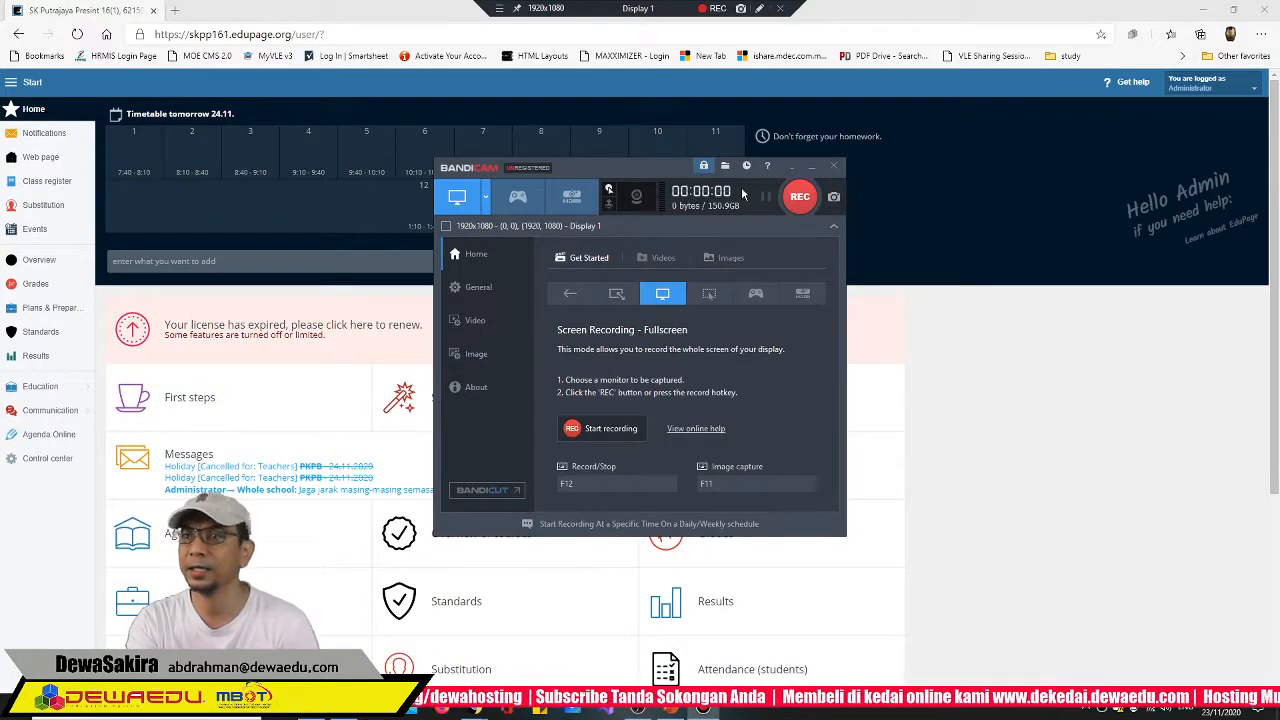
{"action": "left_click", "coordinate": [794, 166]}
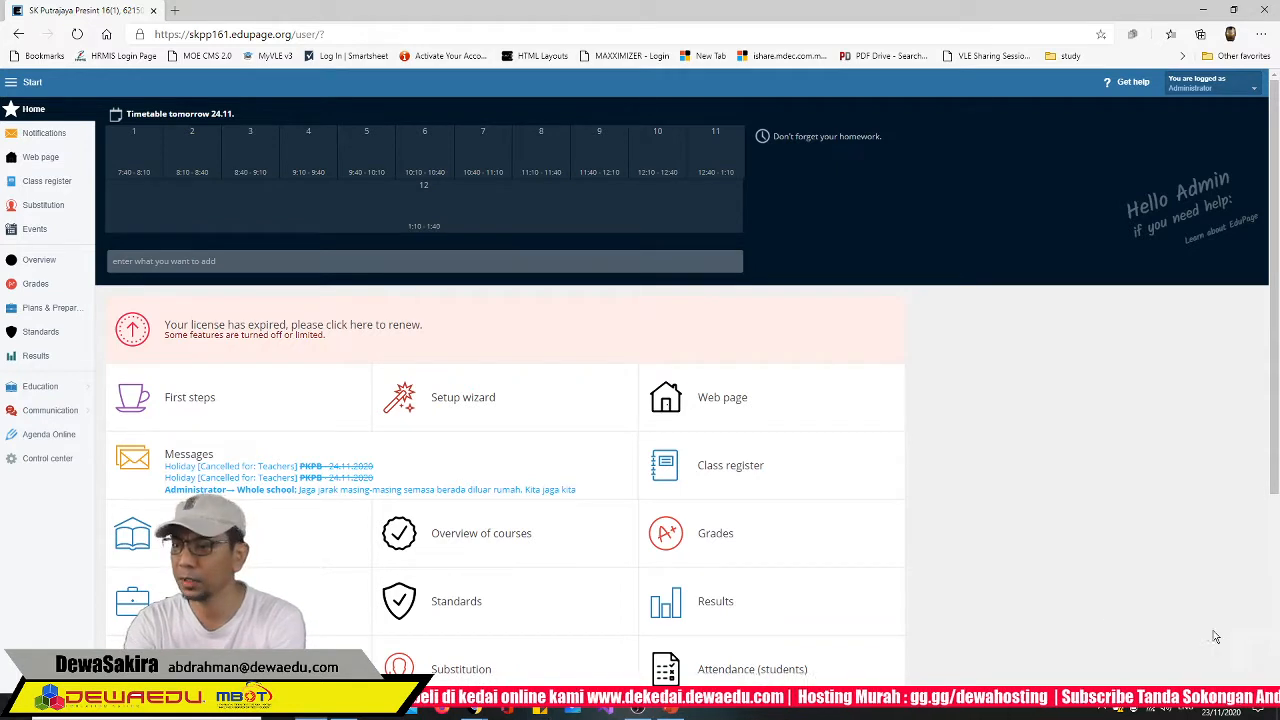
Restore Bandicam from the system tray, check the mouse effects in its recording settings, and return to the browser window
{"action": "left_click", "coordinate": [1101, 711]}
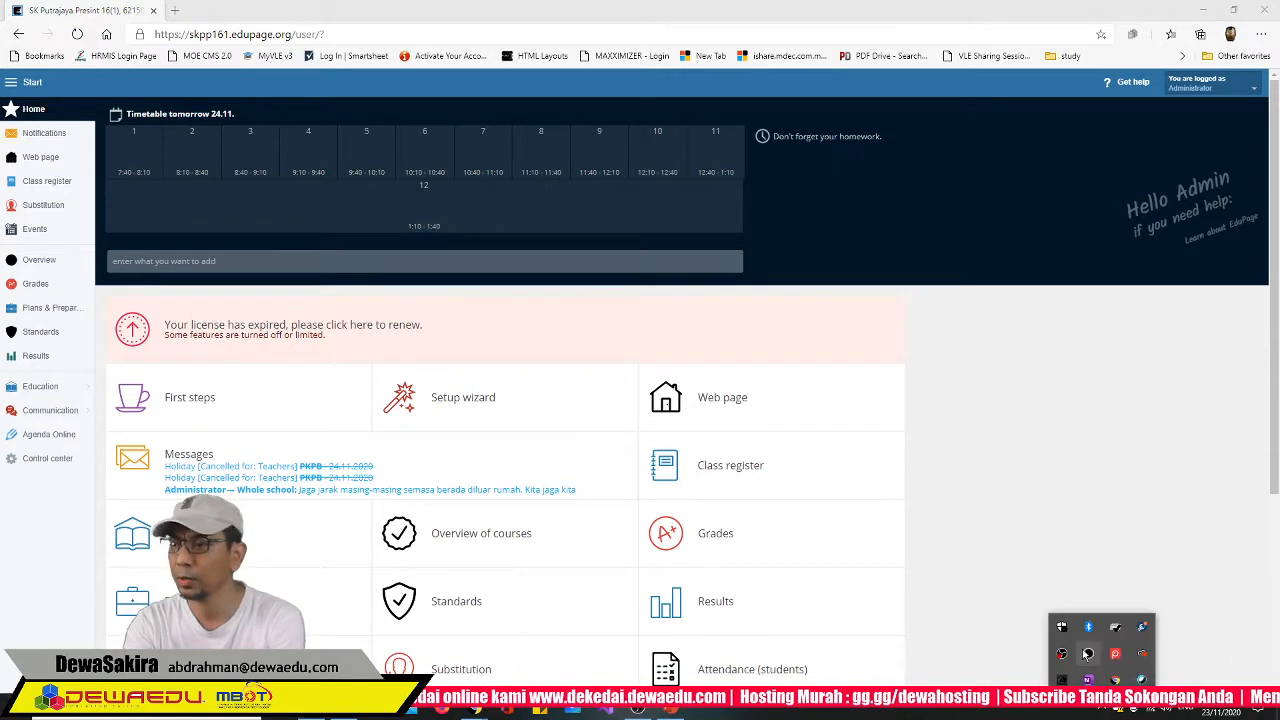
{"action": "left_click", "coordinate": [1088, 653]}
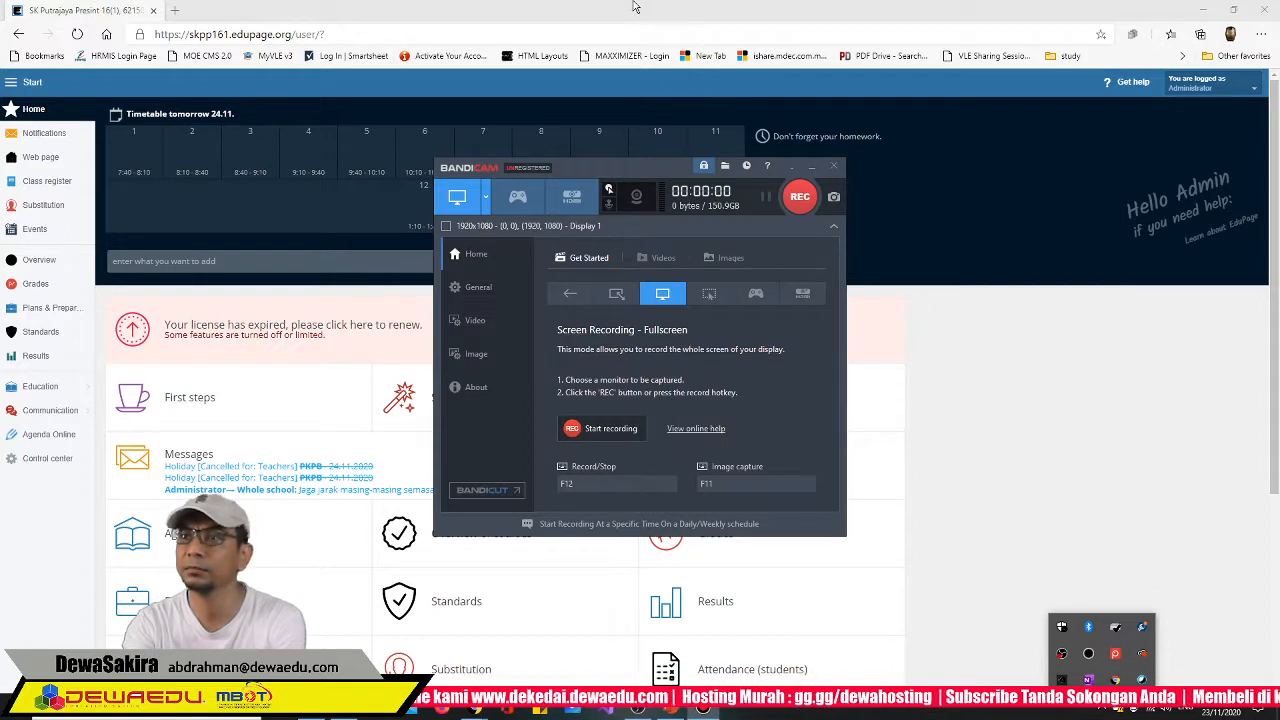
{"action": "left_click", "coordinate": [706, 362]}
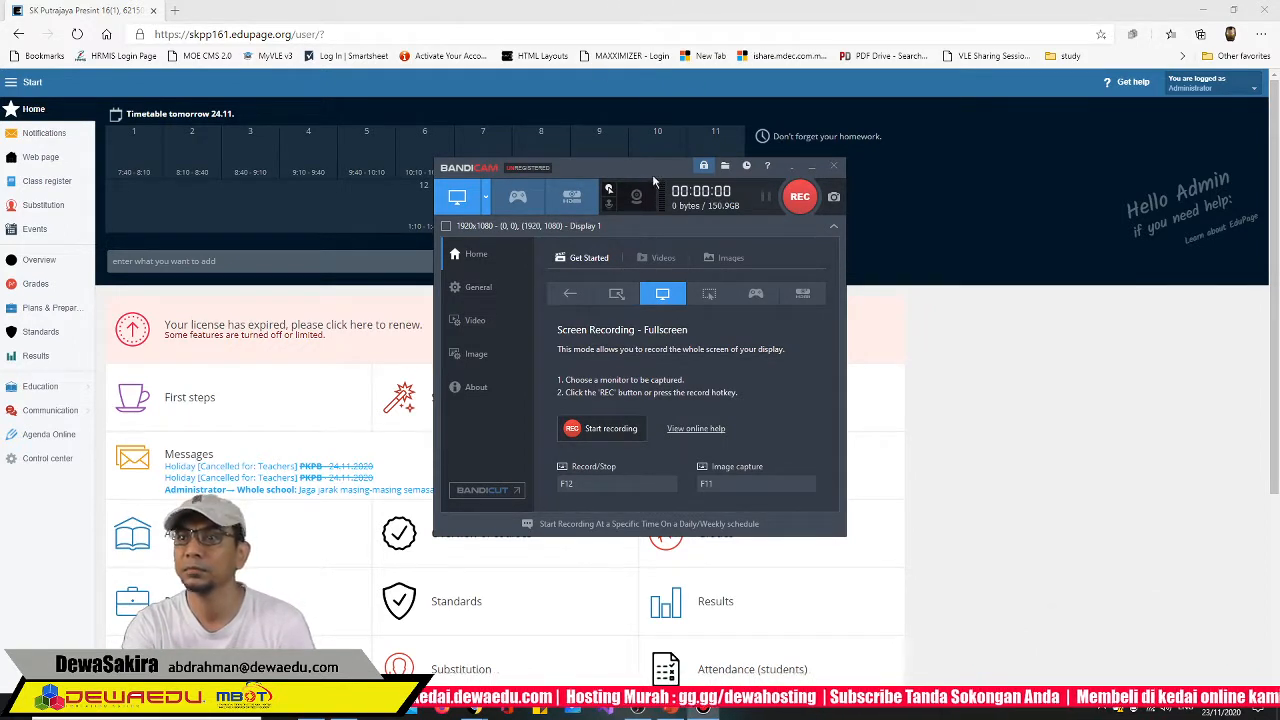
{"action": "left_click", "coordinate": [608, 192]}
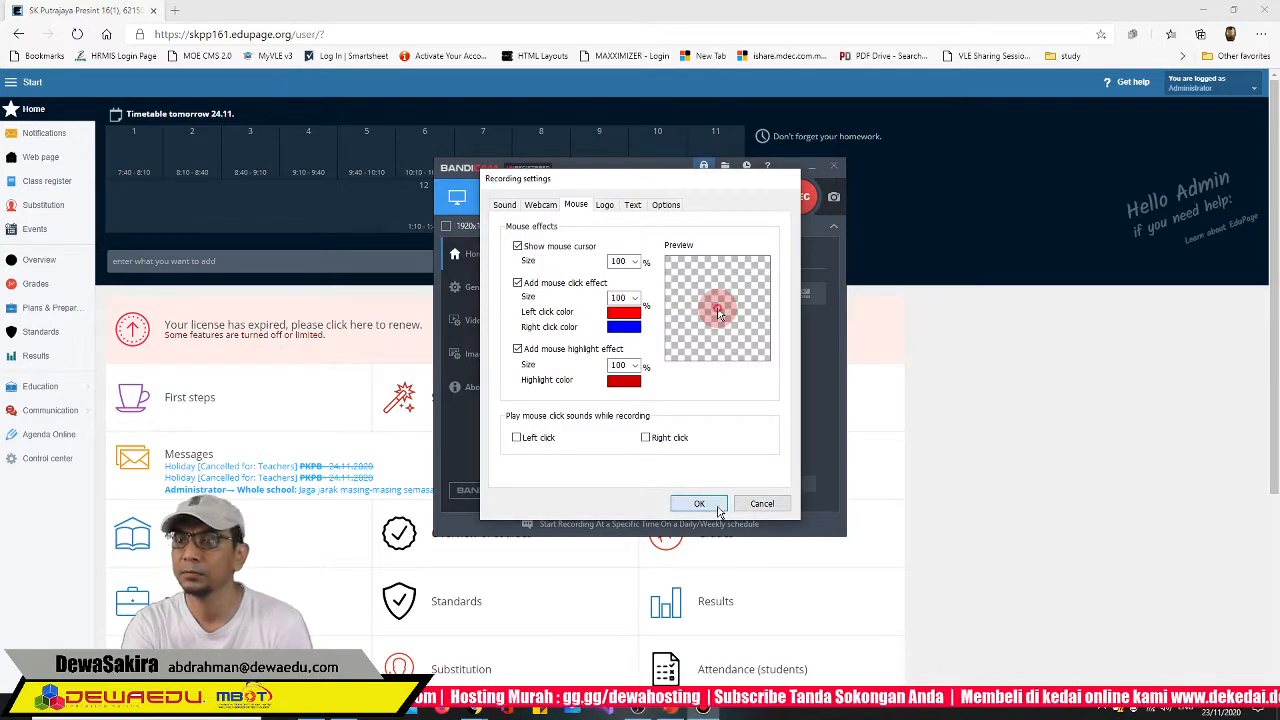
{"action": "left_click", "coordinate": [699, 504]}
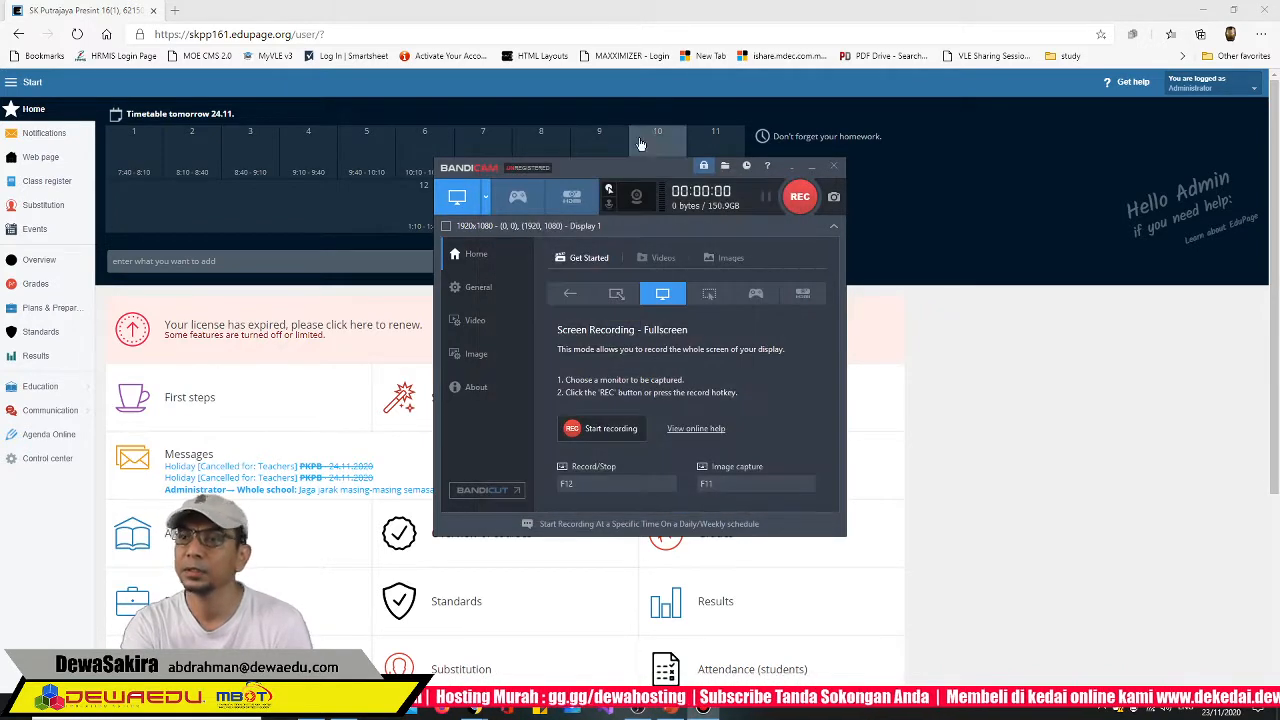
{"action": "left_click", "coordinate": [665, 15]}
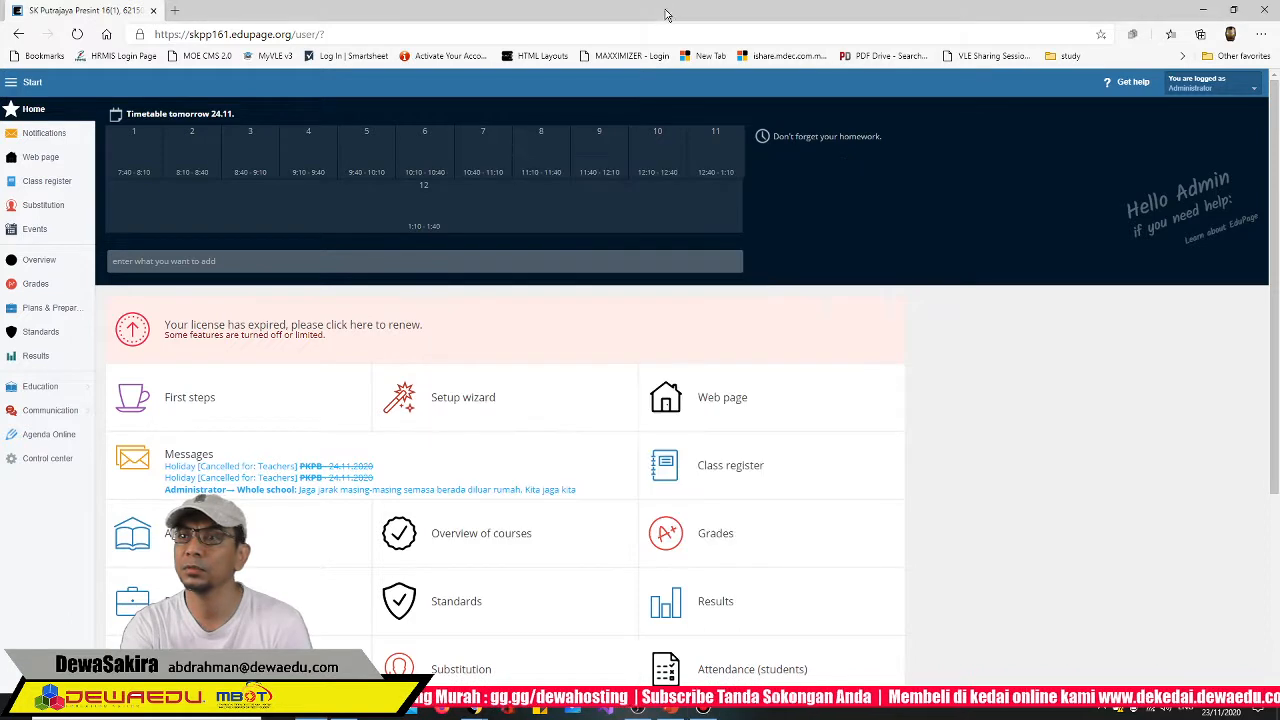
Review Bandicam's general and video recording options, and send the recorder back to the system tray
{"action": "left_click", "coordinate": [707, 712]}
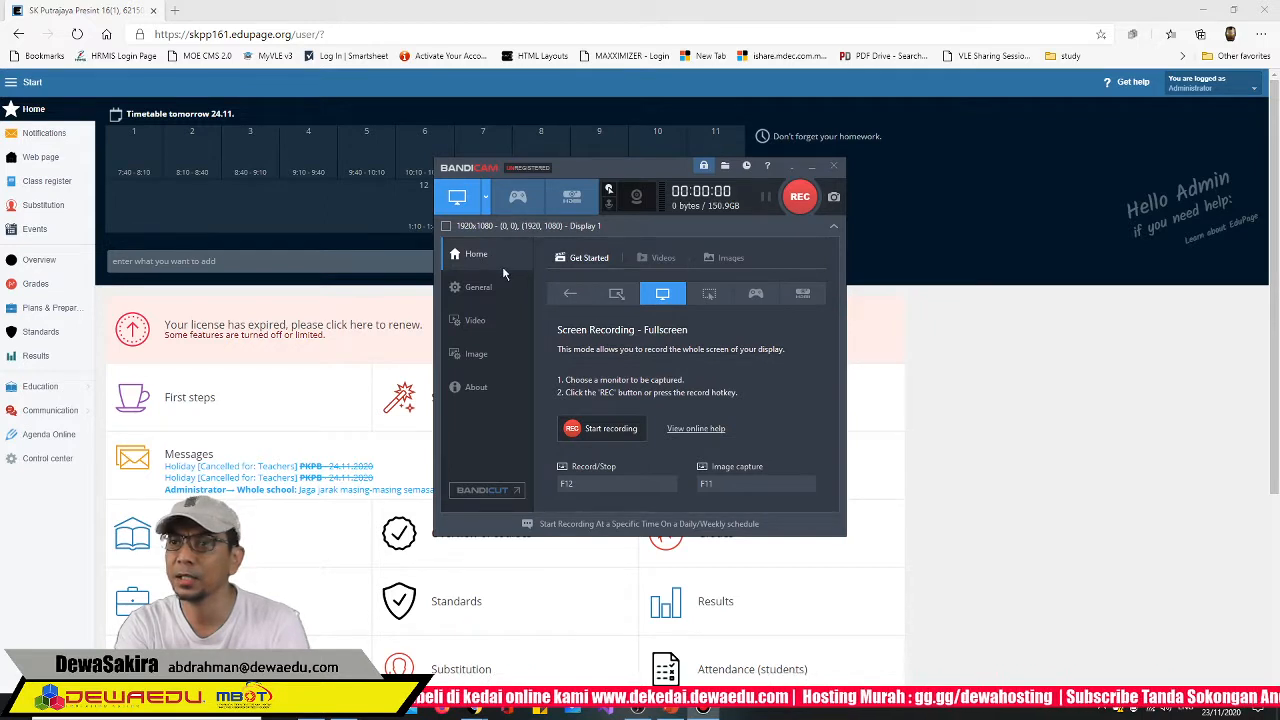
{"action": "left_click", "coordinate": [469, 288]}
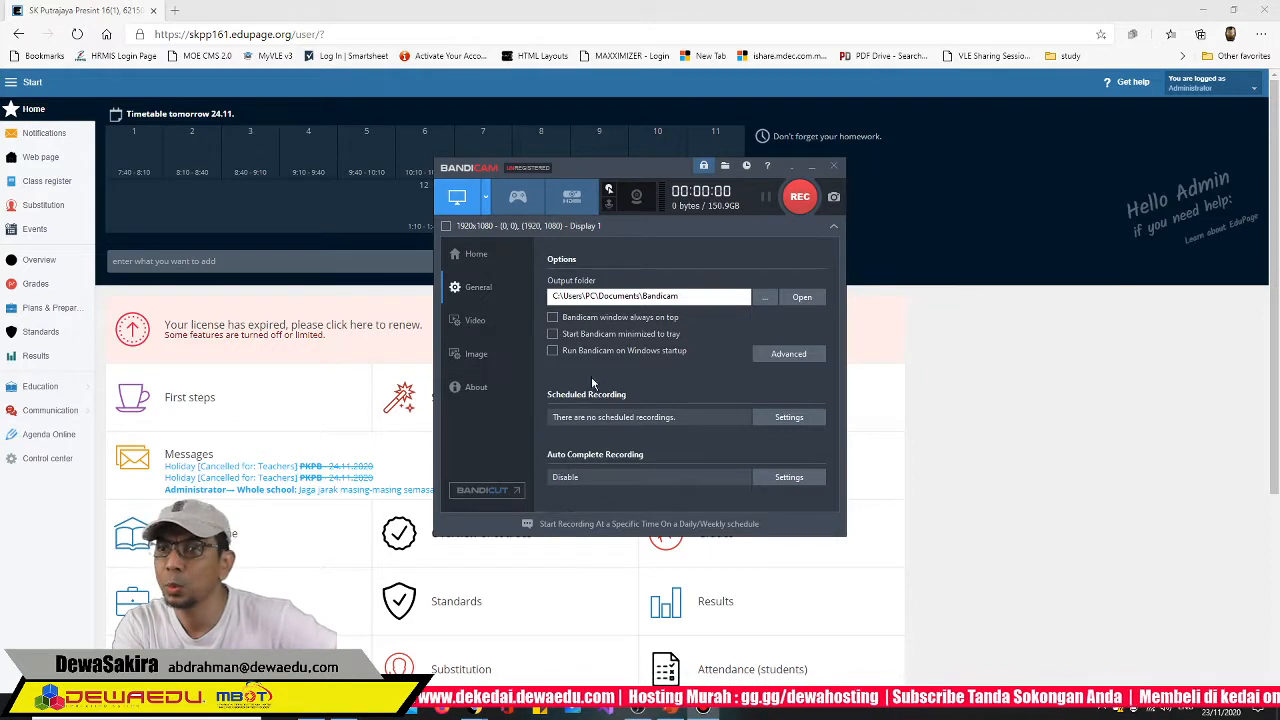
{"action": "left_click", "coordinate": [475, 322]}
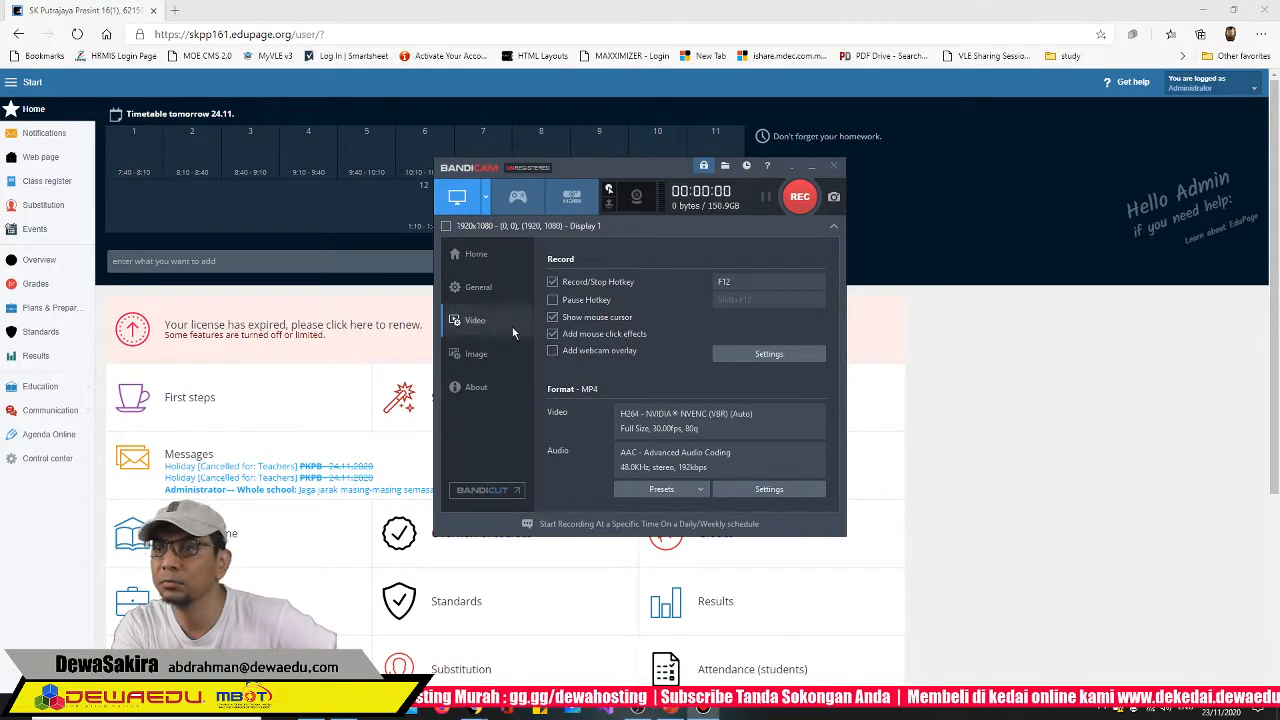
{"action": "left_click", "coordinate": [463, 254]}
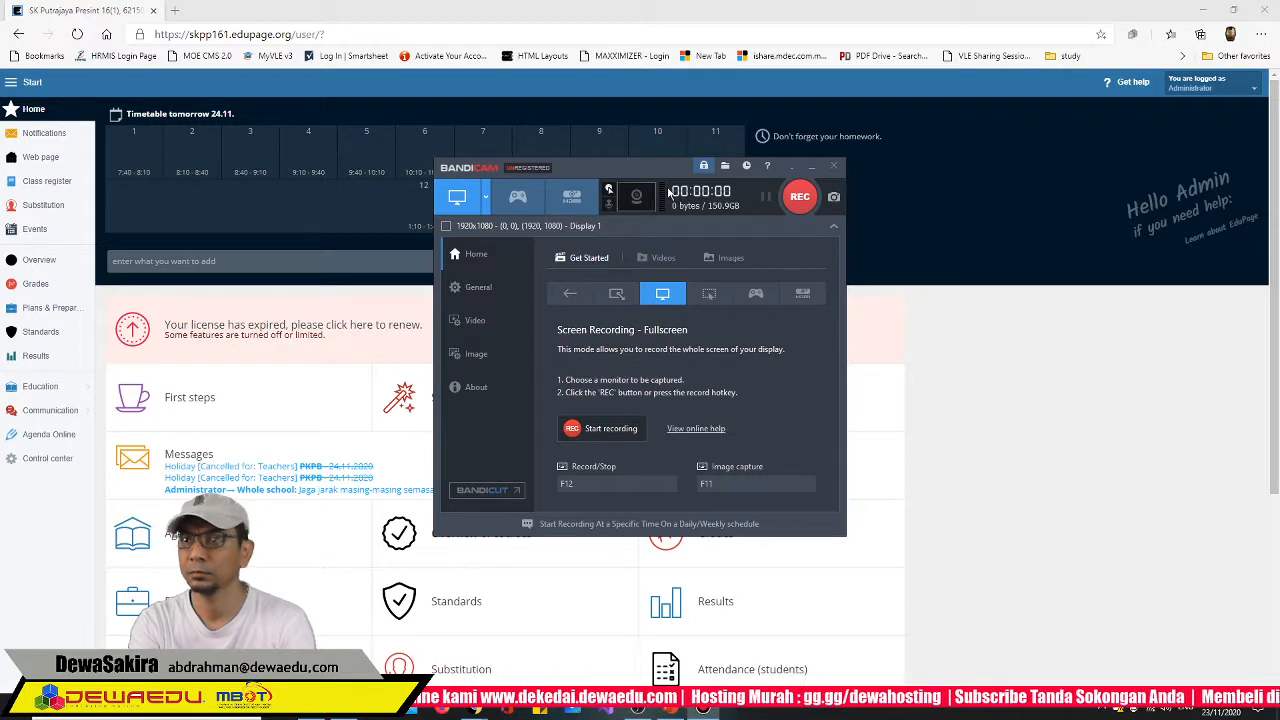
{"action": "left_click", "coordinate": [792, 168]}
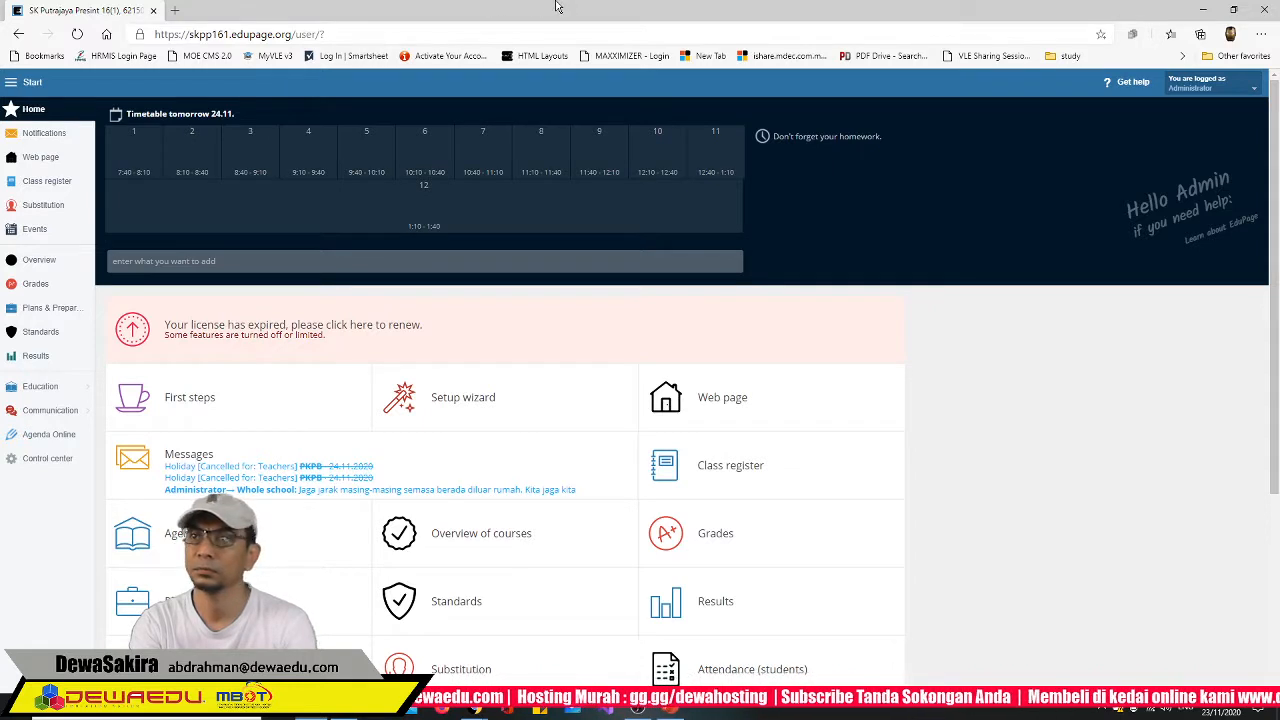
Circle the Grades entry in red with Bandicam's drawing pencil and open the Grades page
{"action": "mouse_move", "coordinate": [575, 6]}
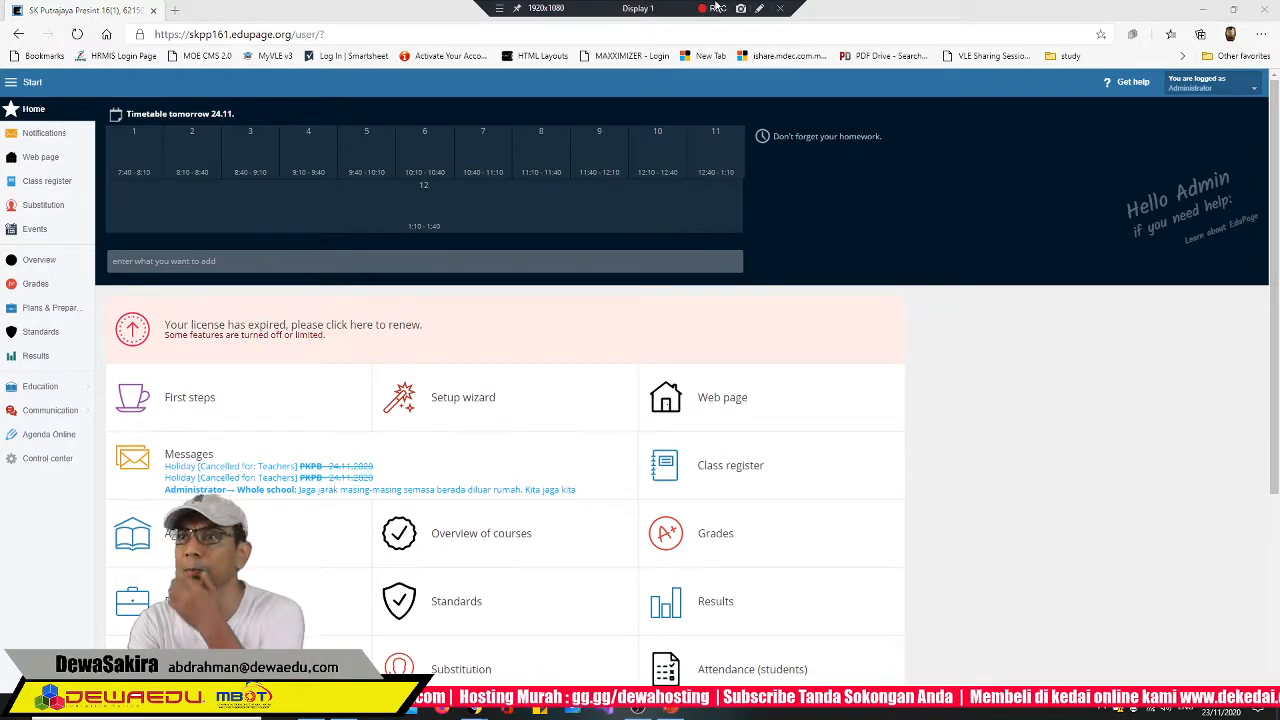
{"action": "left_click", "coordinate": [760, 8]}
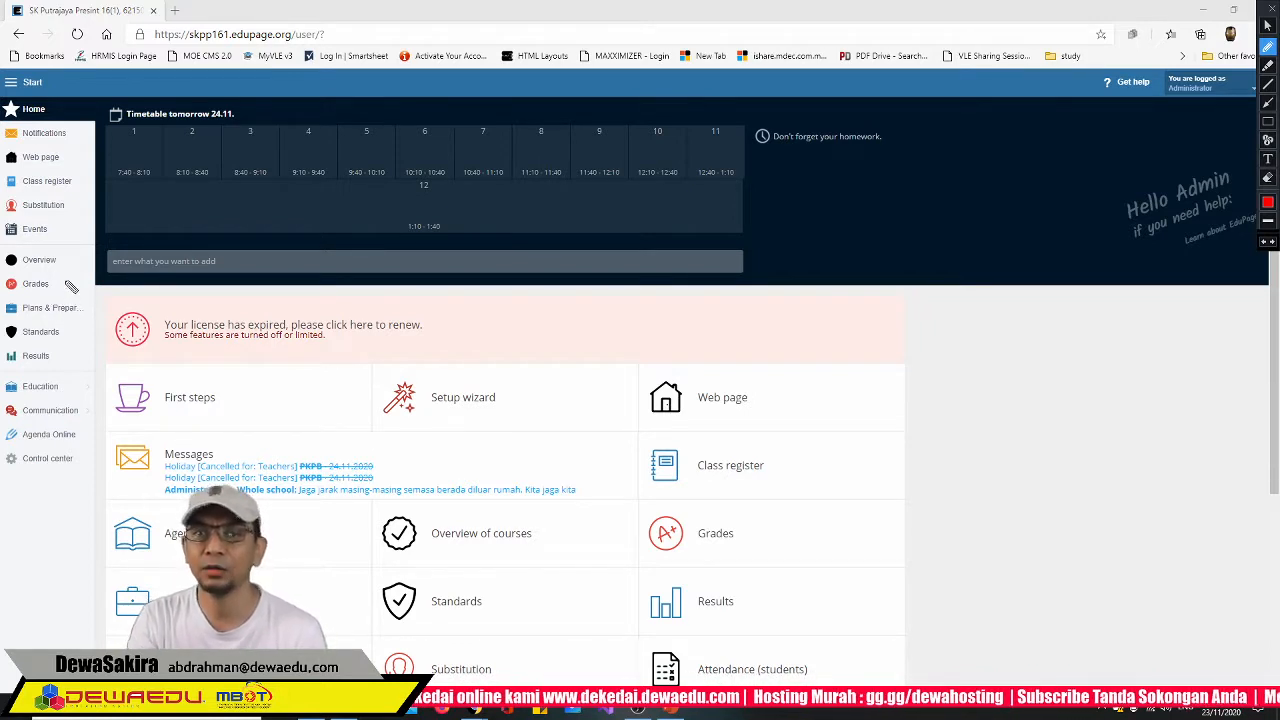
{"action": "mouse_move", "coordinate": [68, 284]}
{"action": "left_mouse_down"}
{"action": "mouse_move", "coordinate": [14, 268]}
{"action": "mouse_move", "coordinate": [58, 306]}
{"action": "mouse_move", "coordinate": [70, 274]}
{"action": "left_mouse_up"}
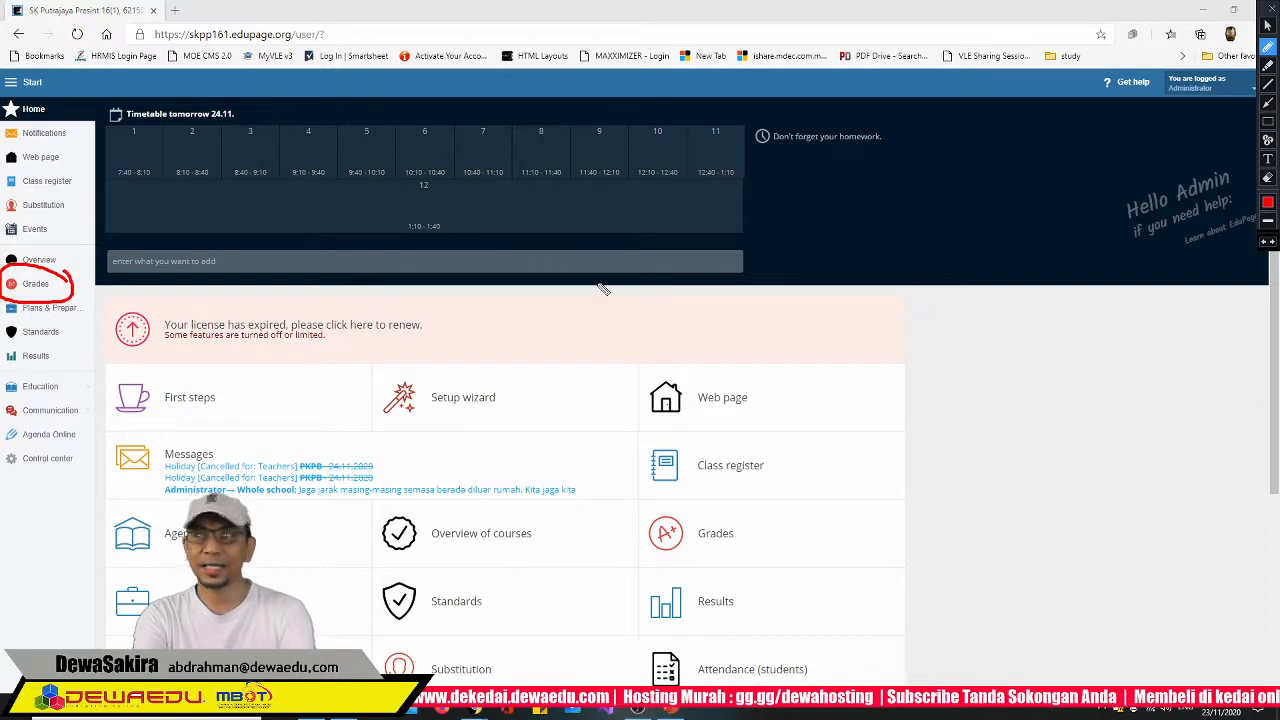
{"action": "left_click", "coordinate": [1267, 27]}
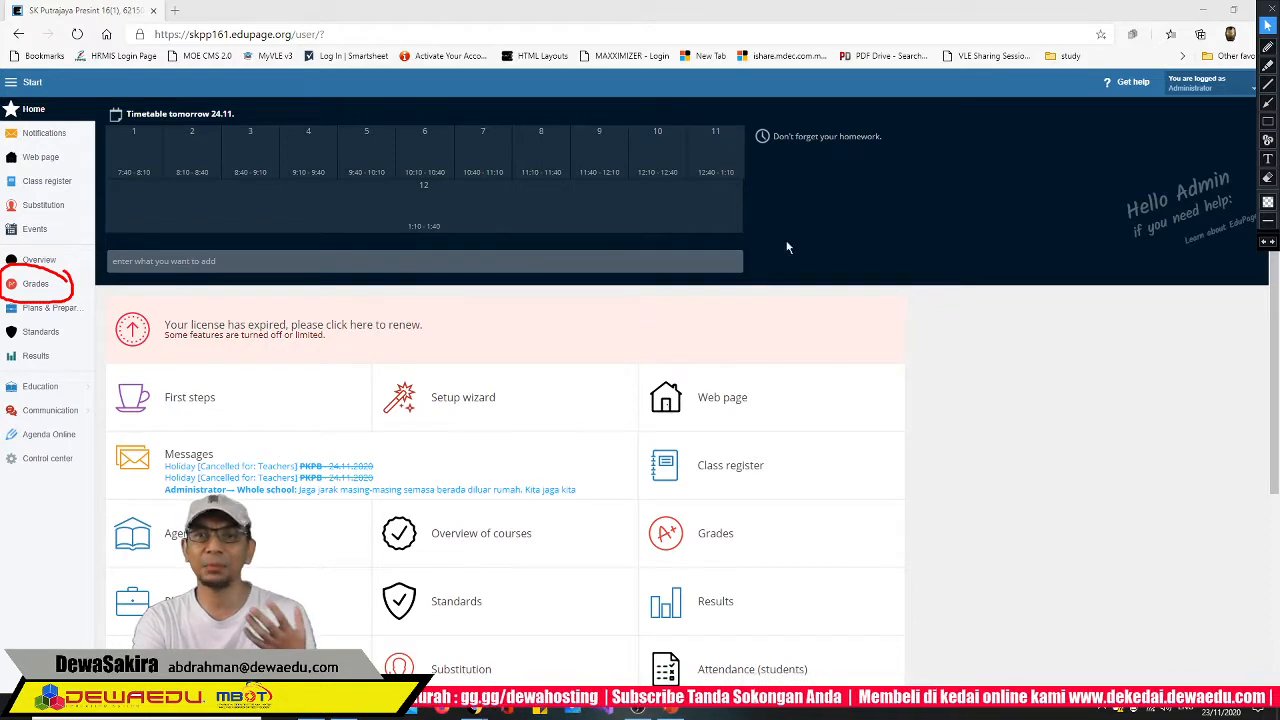
{"action": "left_click", "coordinate": [38, 287]}
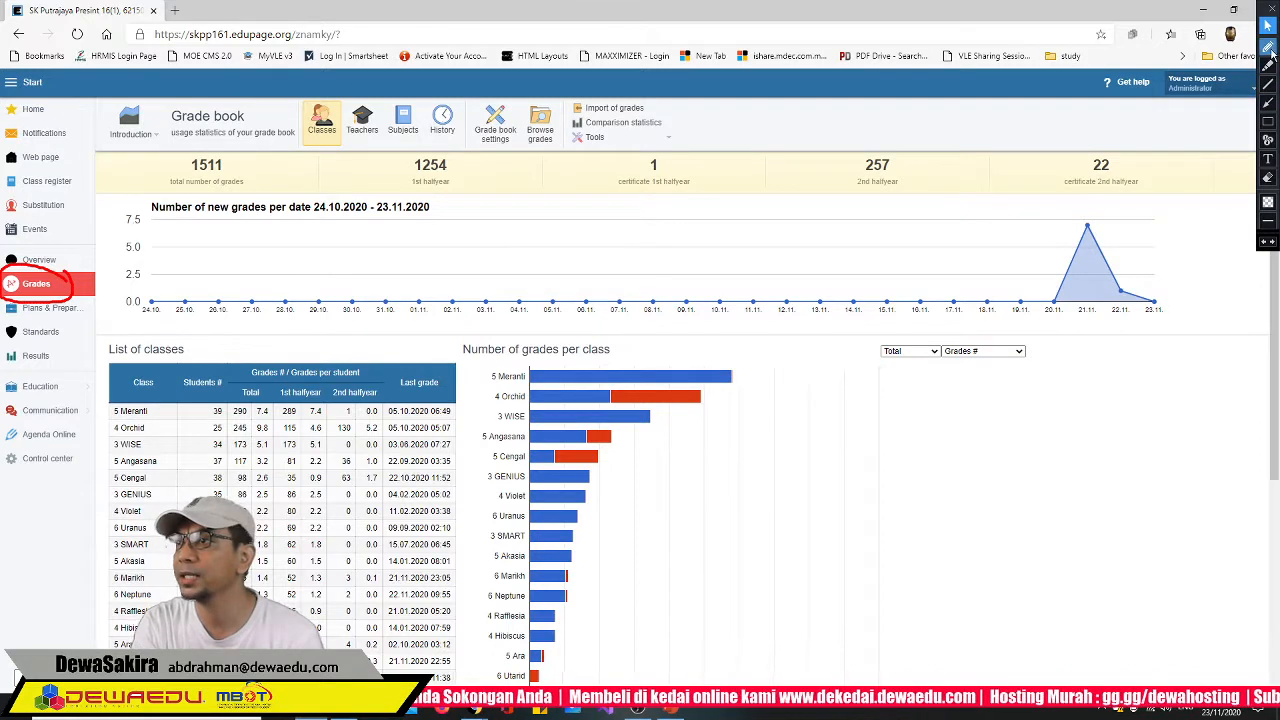
Circle the Grade book settings command in red with the drawing pencil and open the grade book settings
{"action": "left_click", "coordinate": [1268, 47]}
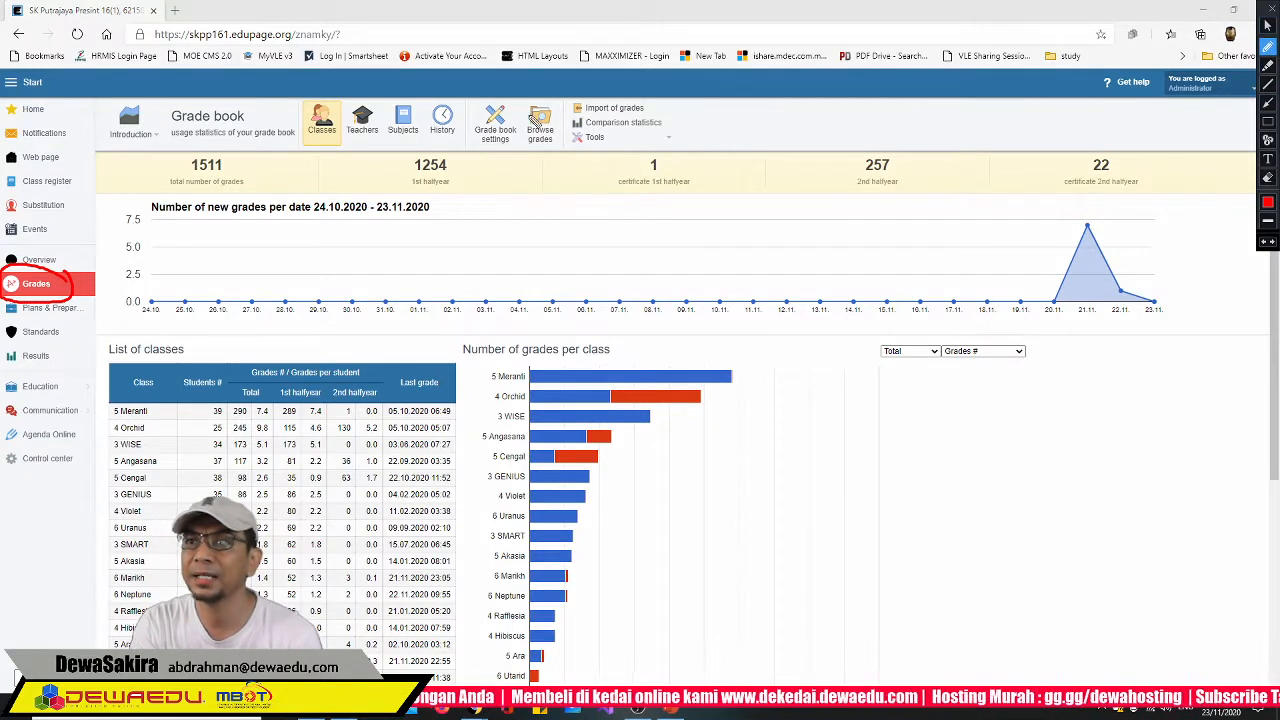
{"action": "mouse_move", "coordinate": [516, 98]}
{"action": "left_mouse_down"}
{"action": "mouse_move", "coordinate": [477, 150]}
{"action": "mouse_move", "coordinate": [530, 122]}
{"action": "left_mouse_up"}
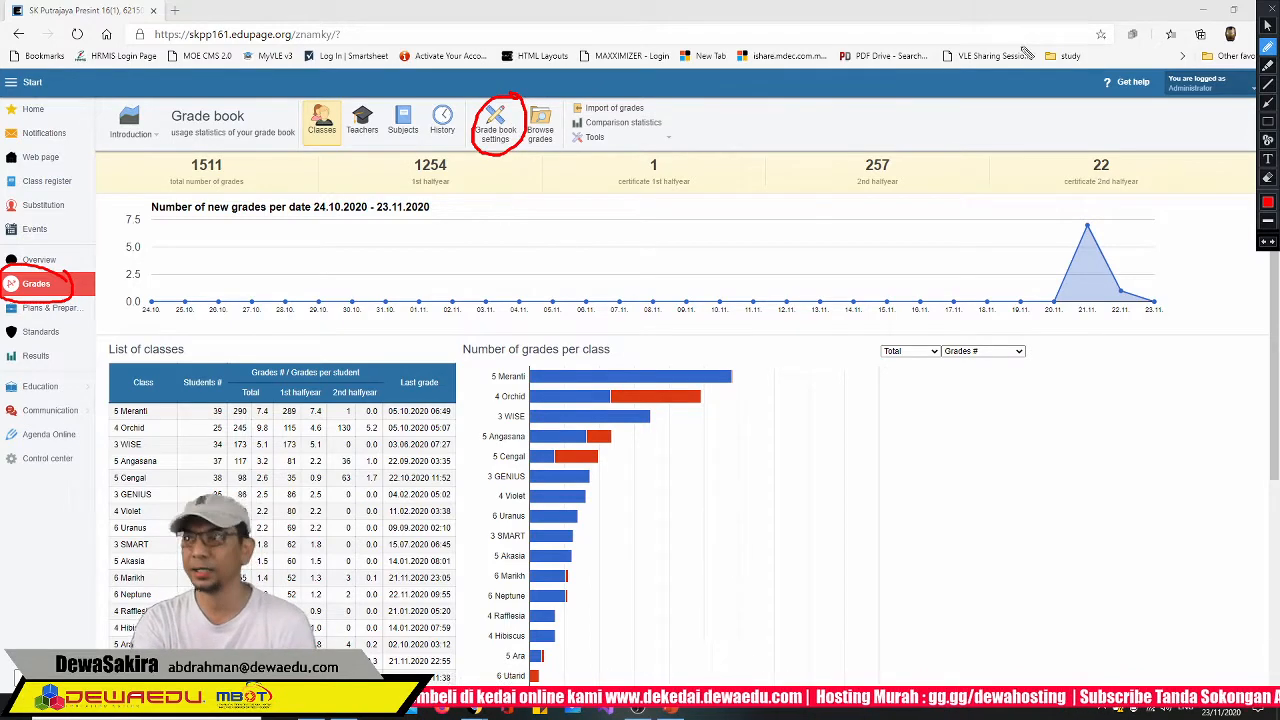
{"action": "left_click", "coordinate": [1268, 25]}
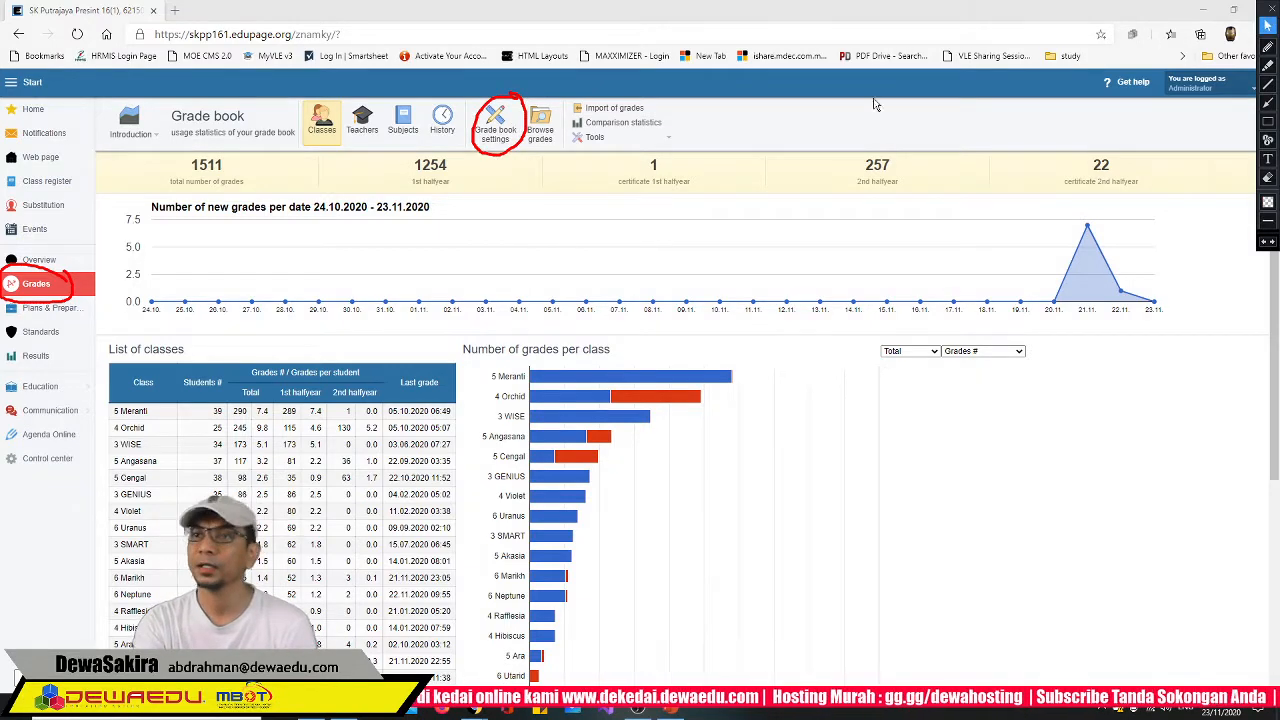
{"action": "left_click", "coordinate": [493, 127]}
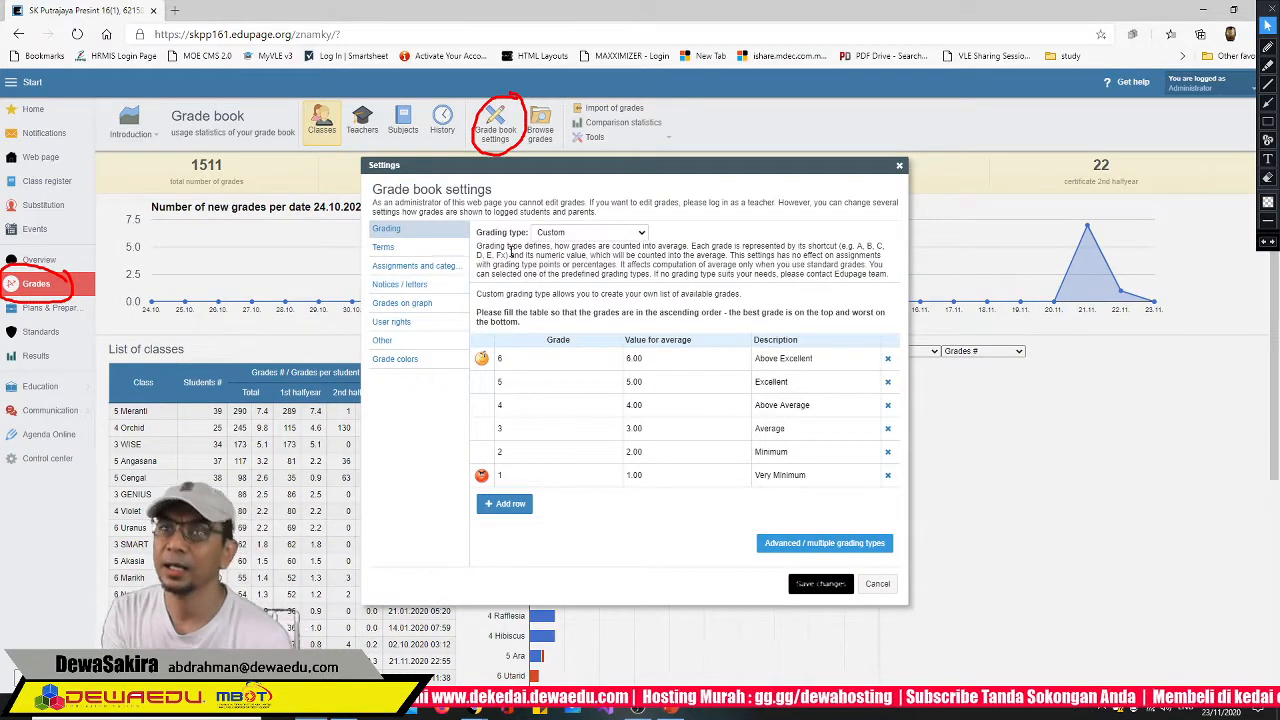
Try the Academic A-F grading type to preview its scale, and set the grading type back to Custom
{"action": "left_click", "coordinate": [642, 234]}
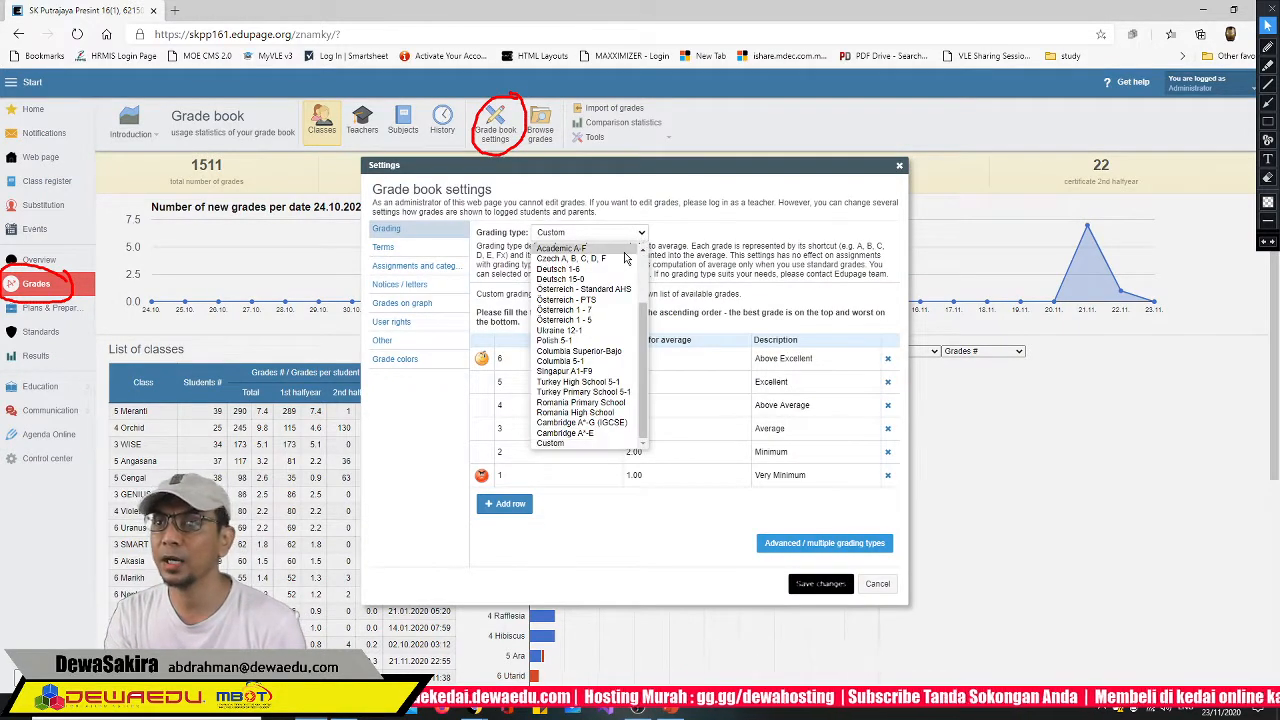
{"action": "left_click", "coordinate": [622, 251]}
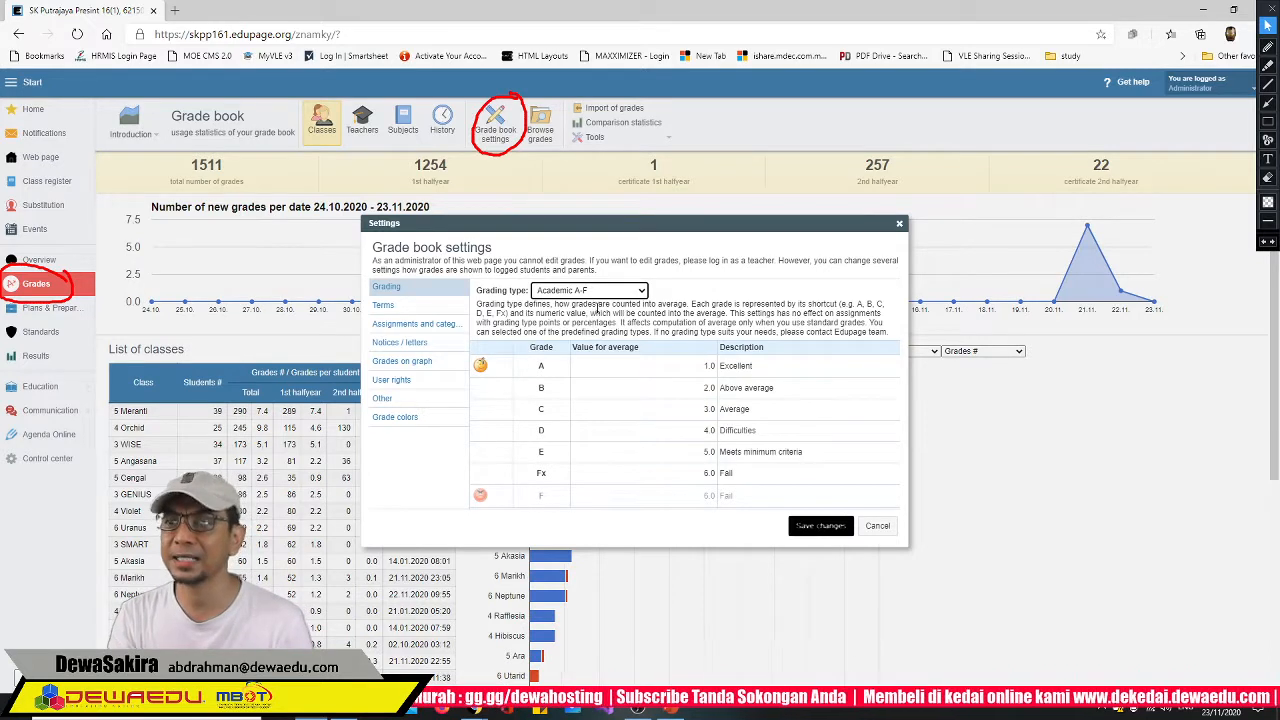
{"action": "left_click", "coordinate": [642, 290]}
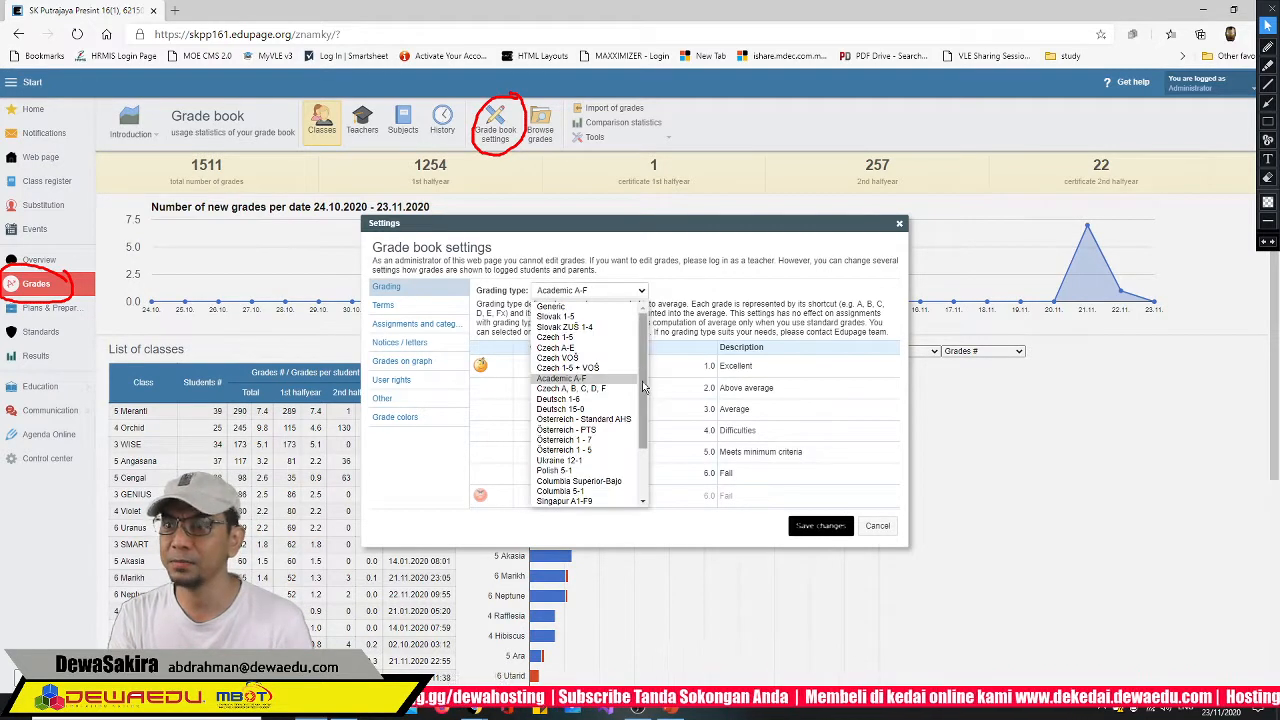
{"action": "left_click_drag", "start_coordinate": [645, 382], "coordinate": [638, 457]}
{"action": "left_click", "coordinate": [575, 500]}
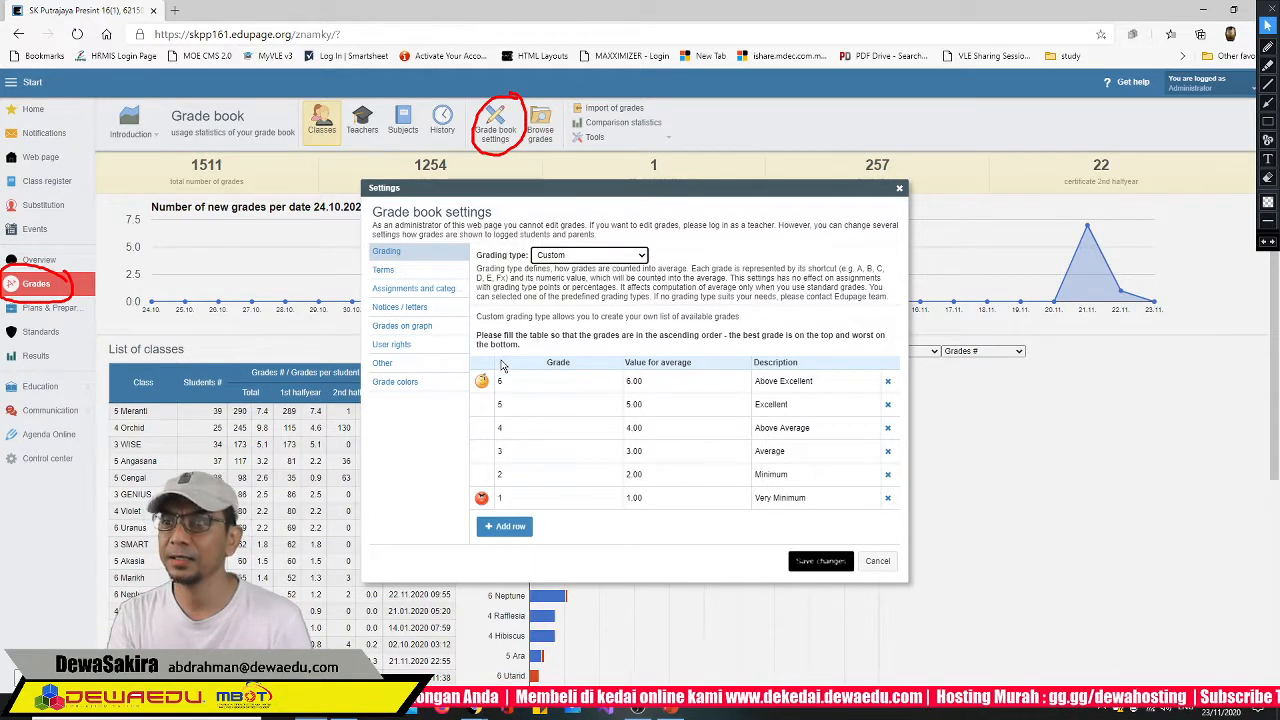
Examine the grades, values for average and descriptions in the custom grading table
{"action": "left_click", "coordinate": [509, 501]}
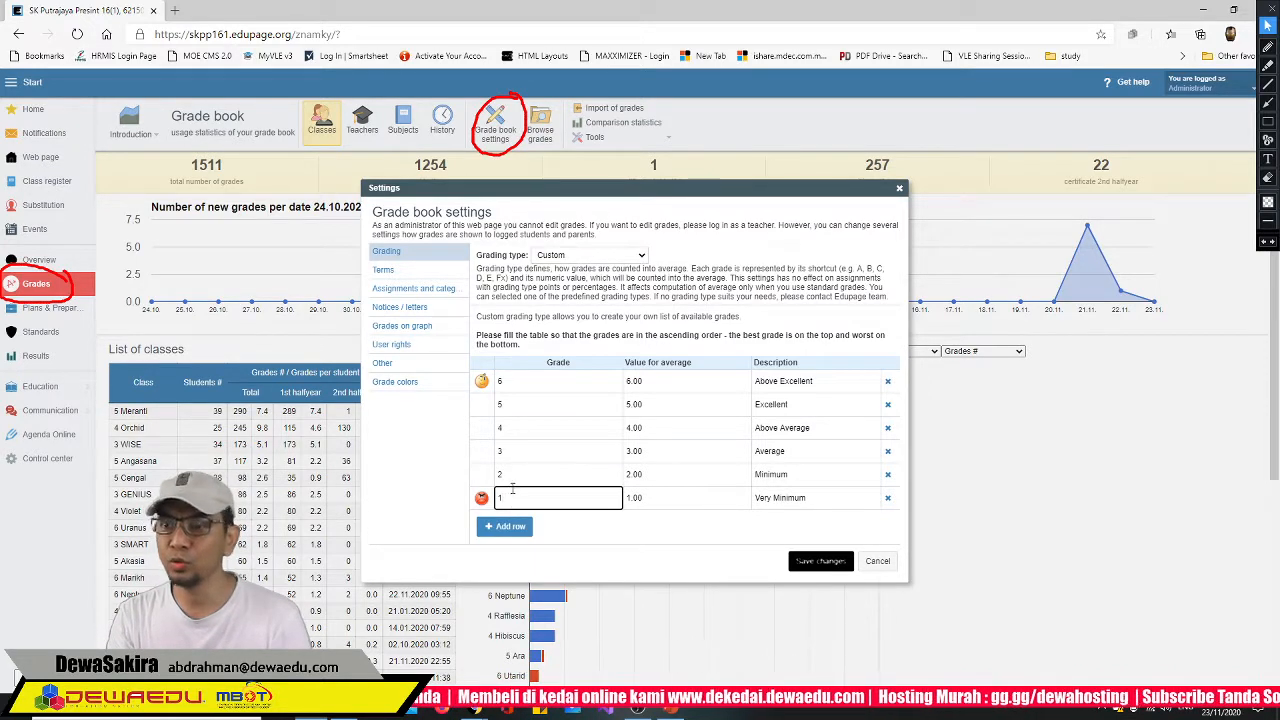
{"action": "left_click", "coordinate": [515, 475]}
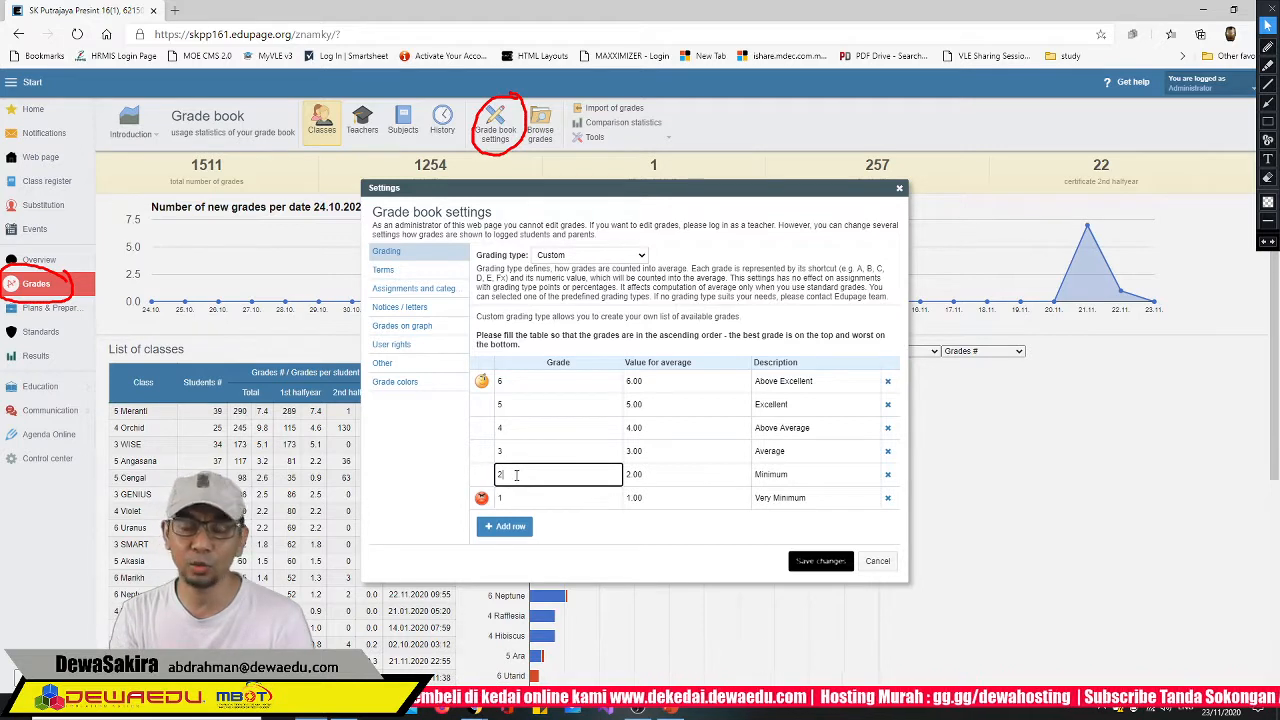
{"action": "left_click", "coordinate": [655, 500]}
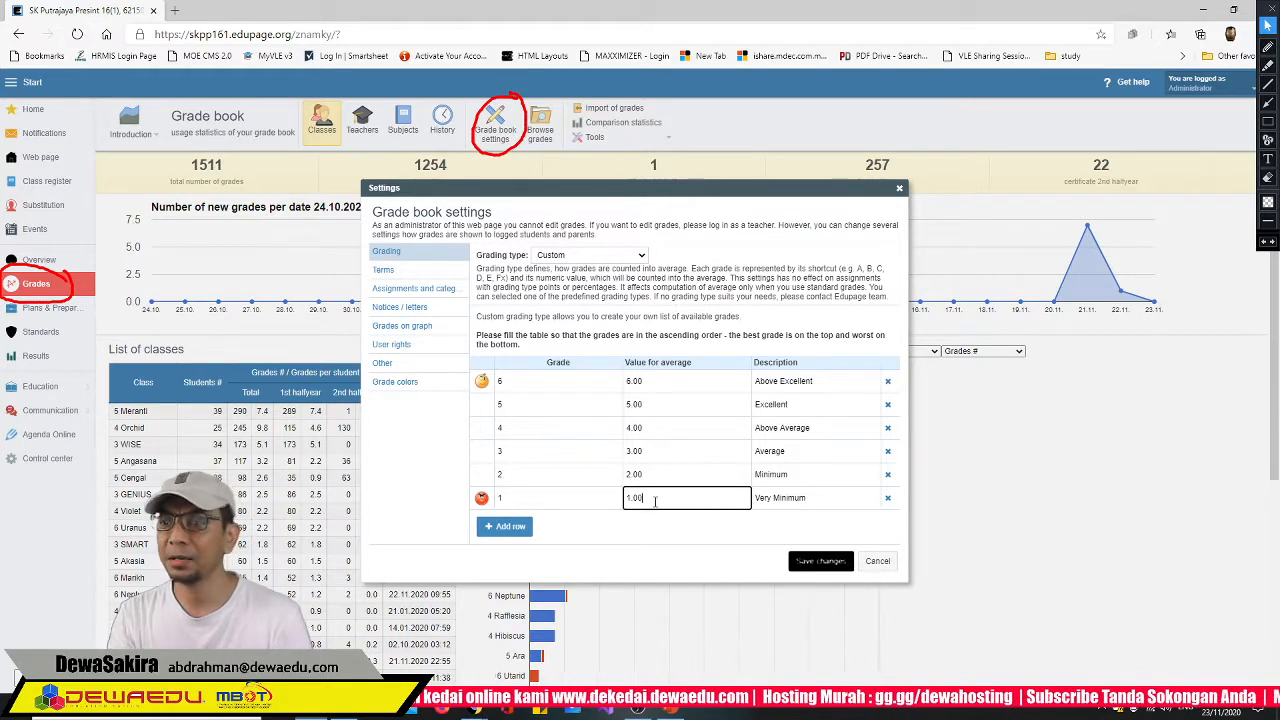
{"action": "left_click", "coordinate": [650, 382]}
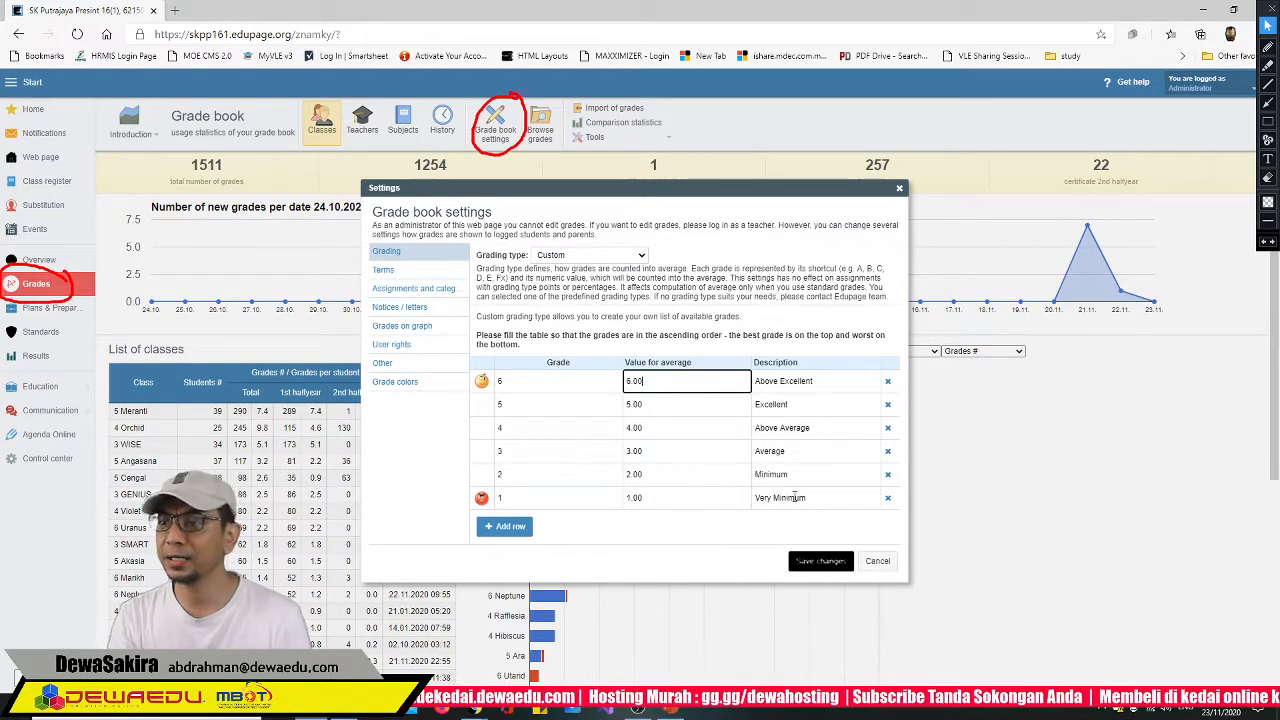
{"action": "left_click", "coordinate": [797, 497]}
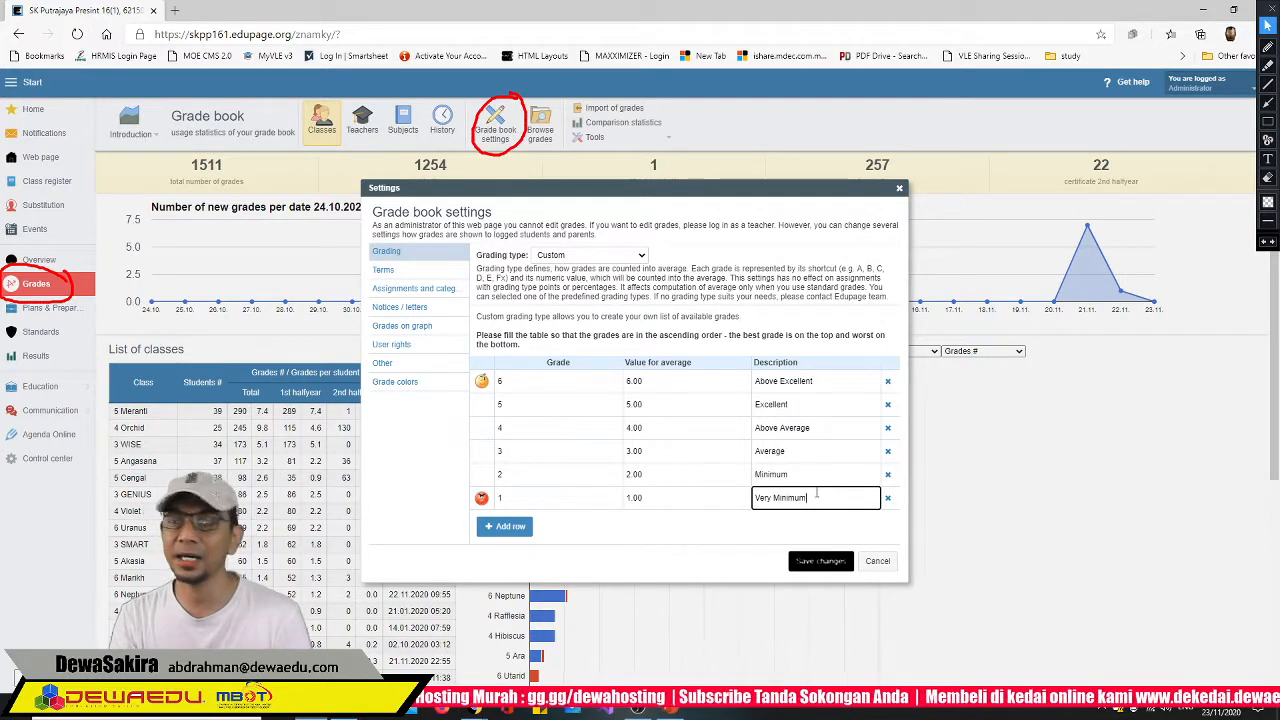
{"action": "left_click", "coordinate": [820, 475]}
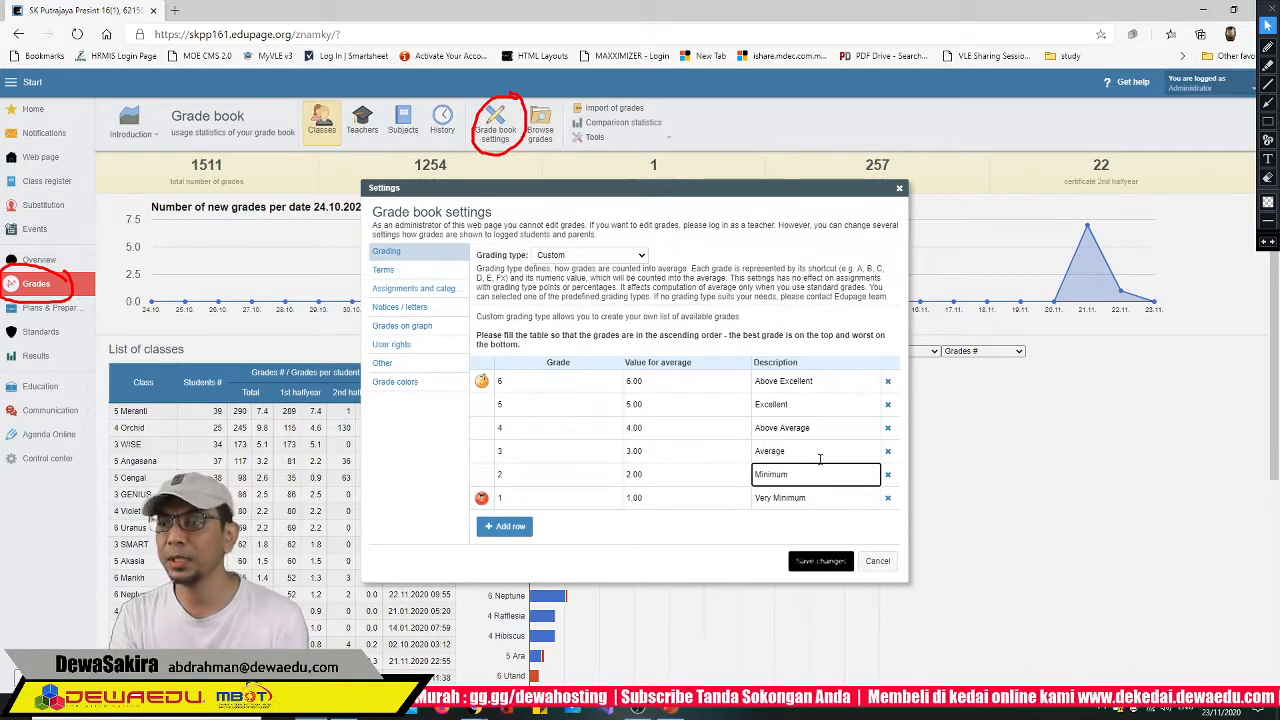
{"action": "left_click", "coordinate": [820, 451]}
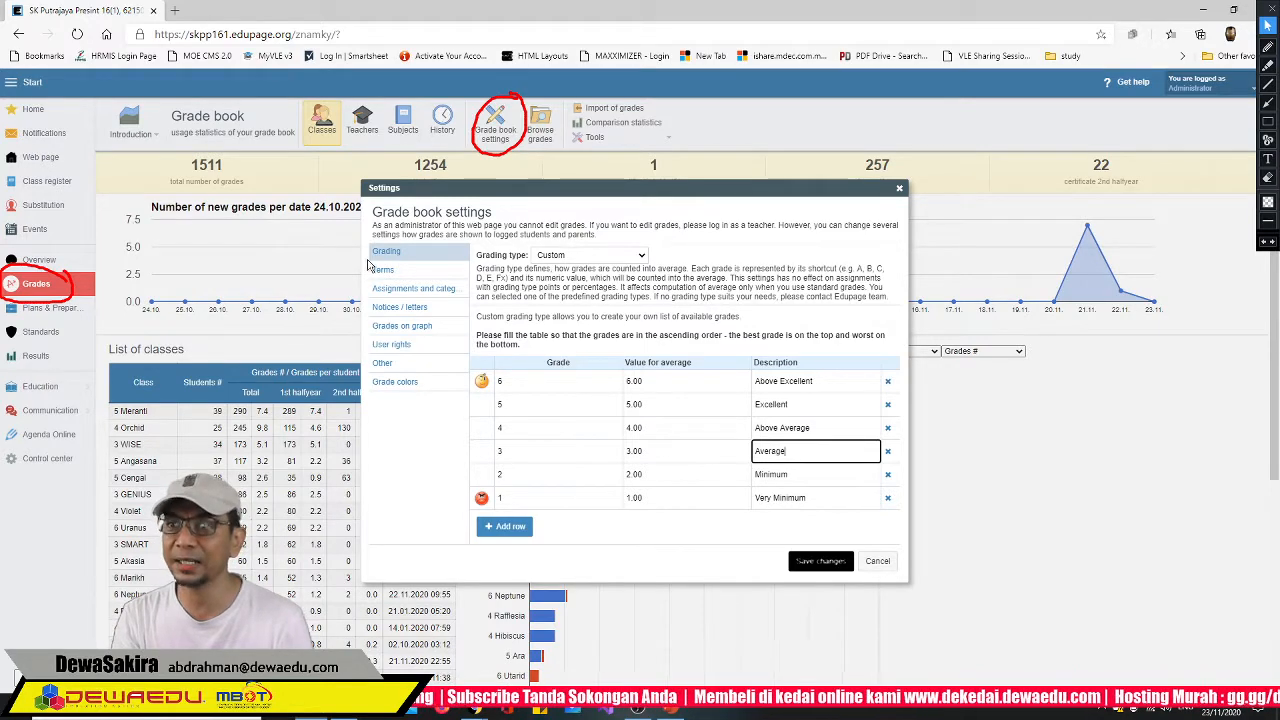
Save the grade book settings, and circle the 1st halfyear and 2nd halfyear column headings in red with the drawing pencil
{"action": "left_click", "coordinate": [821, 561]}
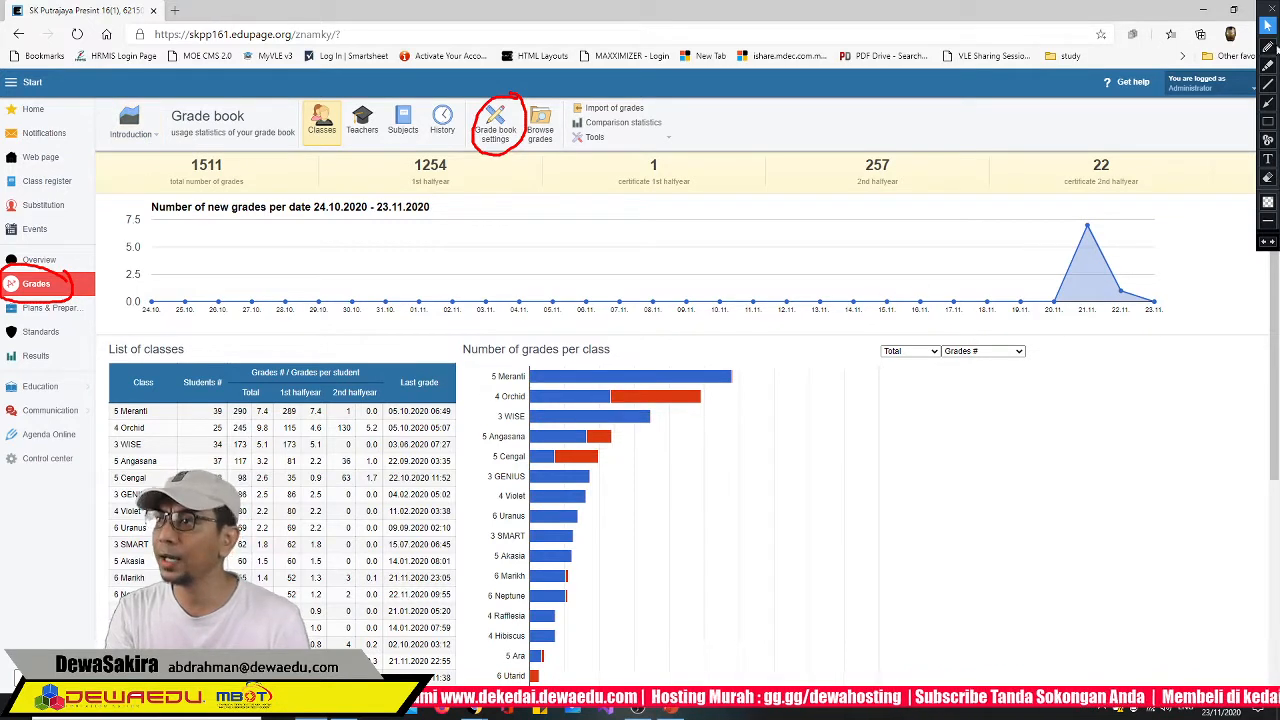
{"action": "left_click", "coordinate": [1268, 47]}
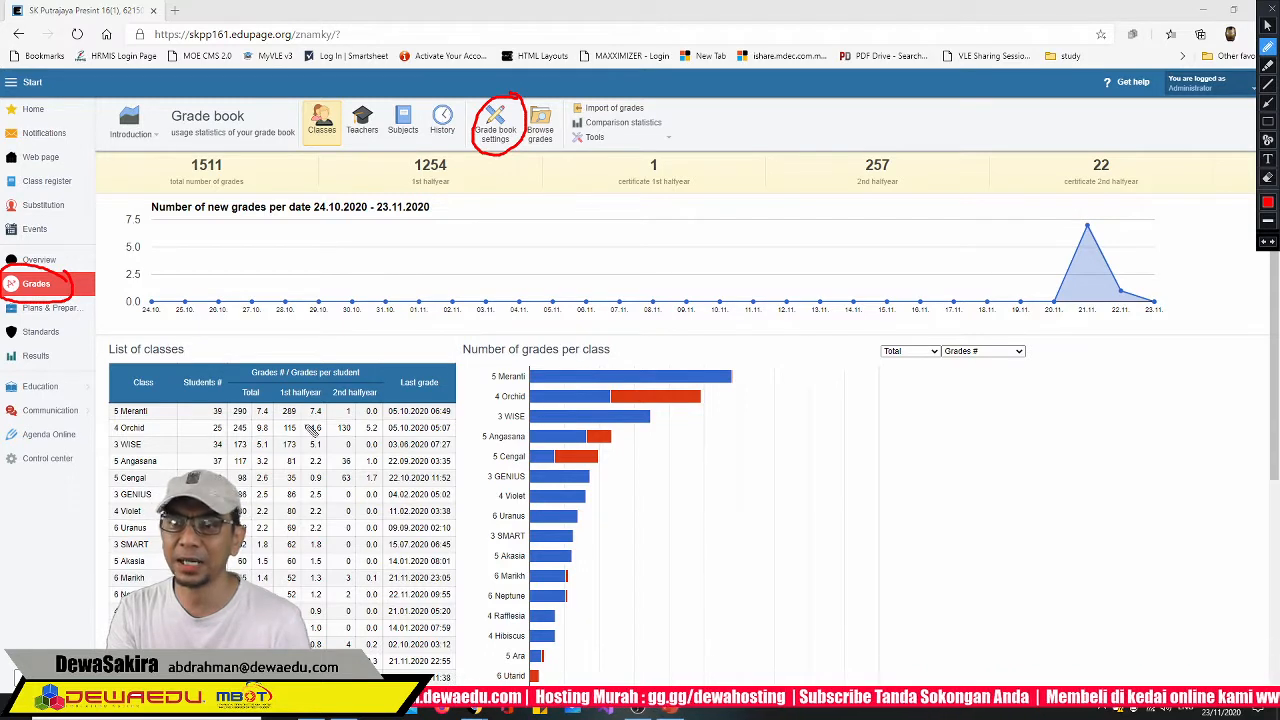
{"action": "mouse_move", "coordinate": [304, 388]}
{"action": "left_mouse_down"}
{"action": "mouse_move", "coordinate": [262, 396]}
{"action": "mouse_move", "coordinate": [342, 386]}
{"action": "mouse_move", "coordinate": [294, 374]}
{"action": "left_mouse_up"}
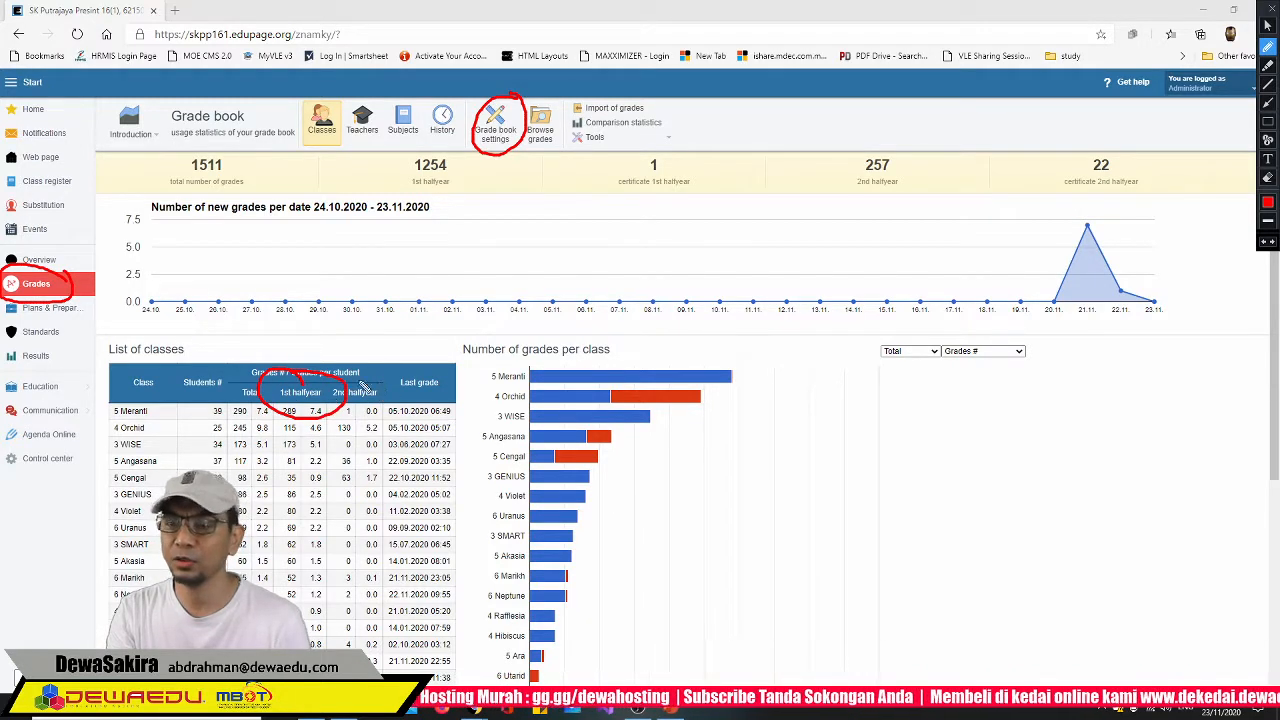
{"action": "mouse_move", "coordinate": [376, 372]}
{"action": "left_mouse_down"}
{"action": "mouse_move", "coordinate": [346, 372]}
{"action": "mouse_move", "coordinate": [394, 406]}
{"action": "mouse_move", "coordinate": [383, 398]}
{"action": "left_mouse_up"}
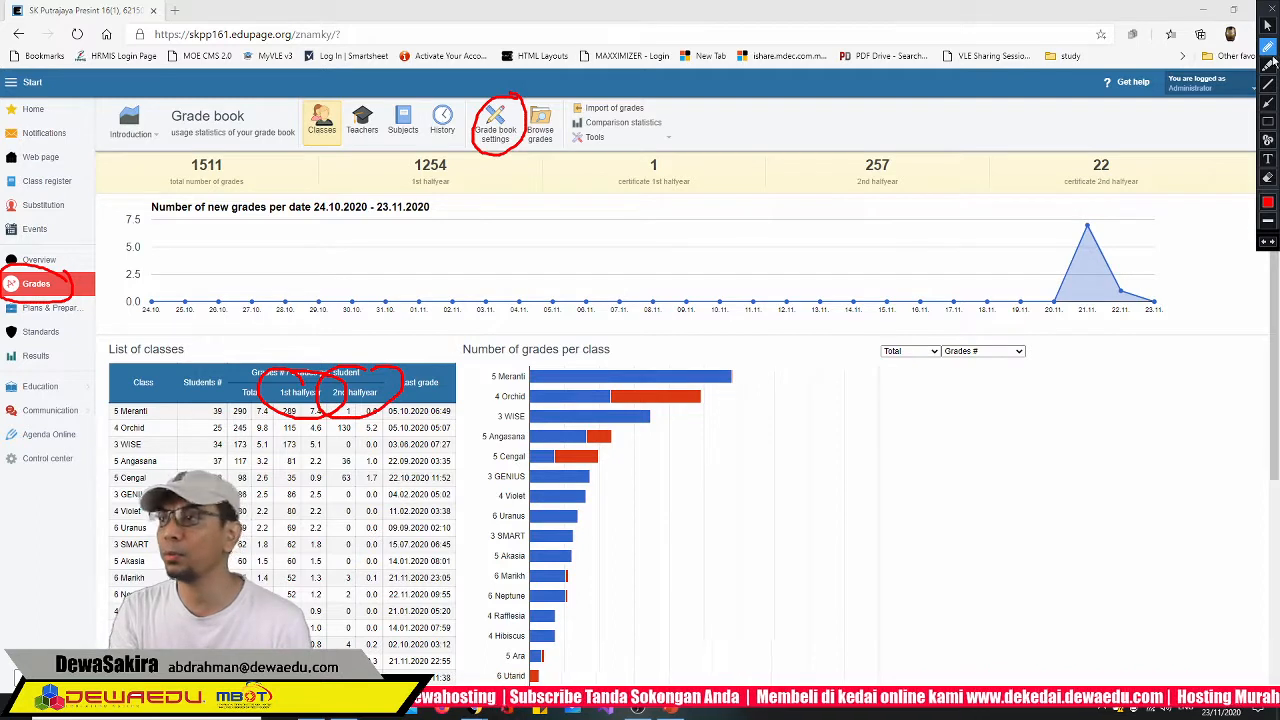
Erase all the red circles drawn over the Grade book page and return to the normal pointer
{"action": "left_click", "coordinate": [1267, 178]}
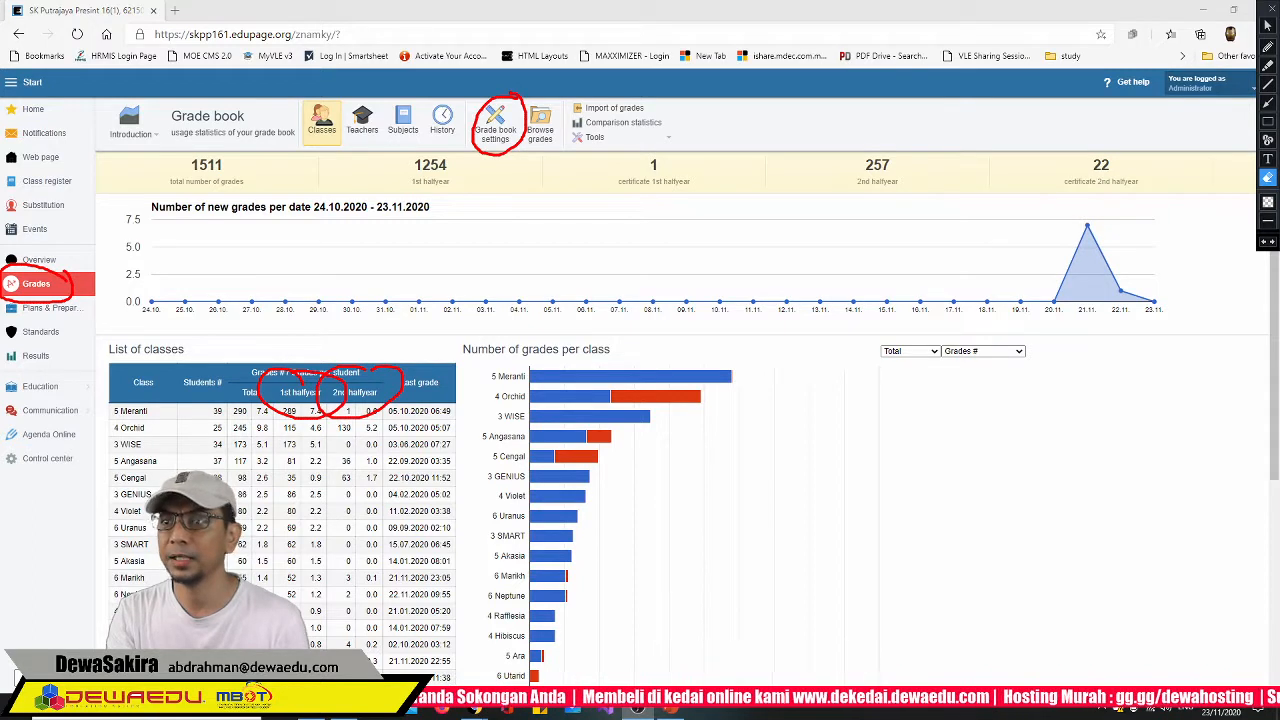
{"action": "mouse_move", "coordinate": [746, 516]}
{"action": "left_mouse_down"}
{"action": "mouse_move", "coordinate": [531, 2]}
{"action": "mouse_move", "coordinate": [16, 185]}
{"action": "mouse_move", "coordinate": [1, 48]}
{"action": "left_mouse_up"}
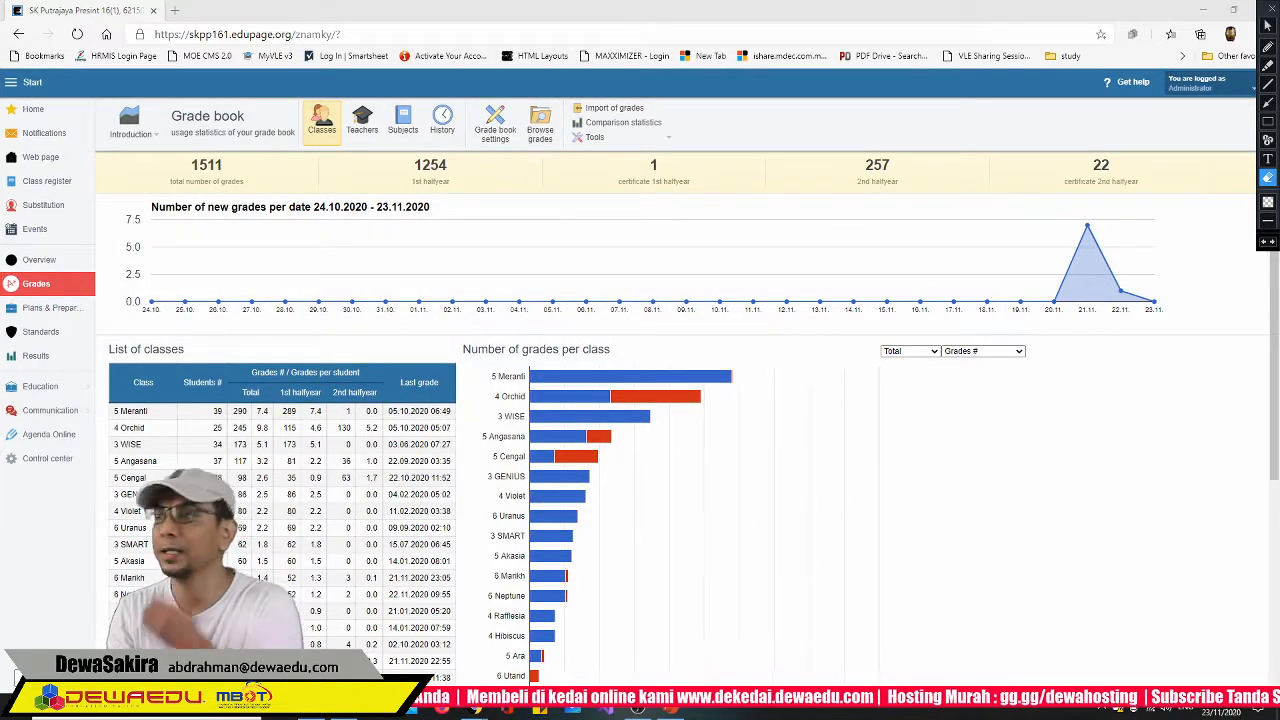
{"action": "left_click", "coordinate": [1268, 26]}
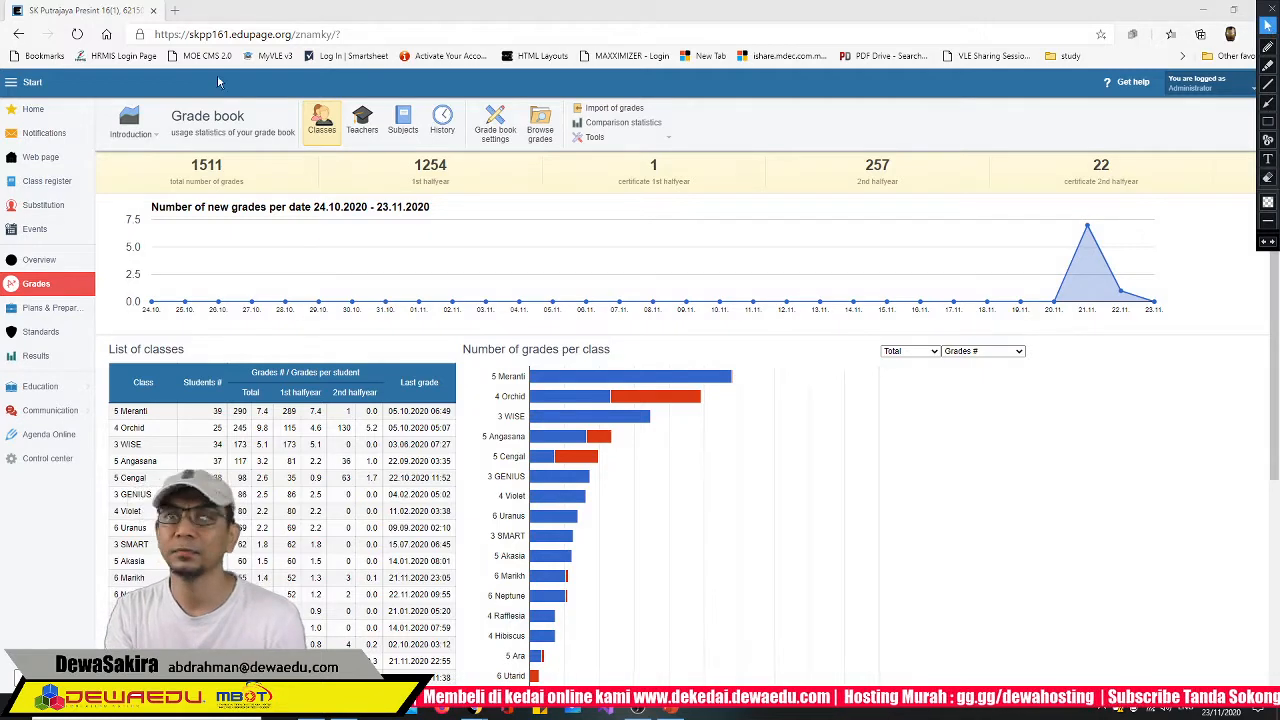
Open the grade entry sheet and switch the class to 6 Marikh
{"action": "left_click", "coordinate": [129, 125]}
{"action": "left_click", "coordinate": [150, 158]}
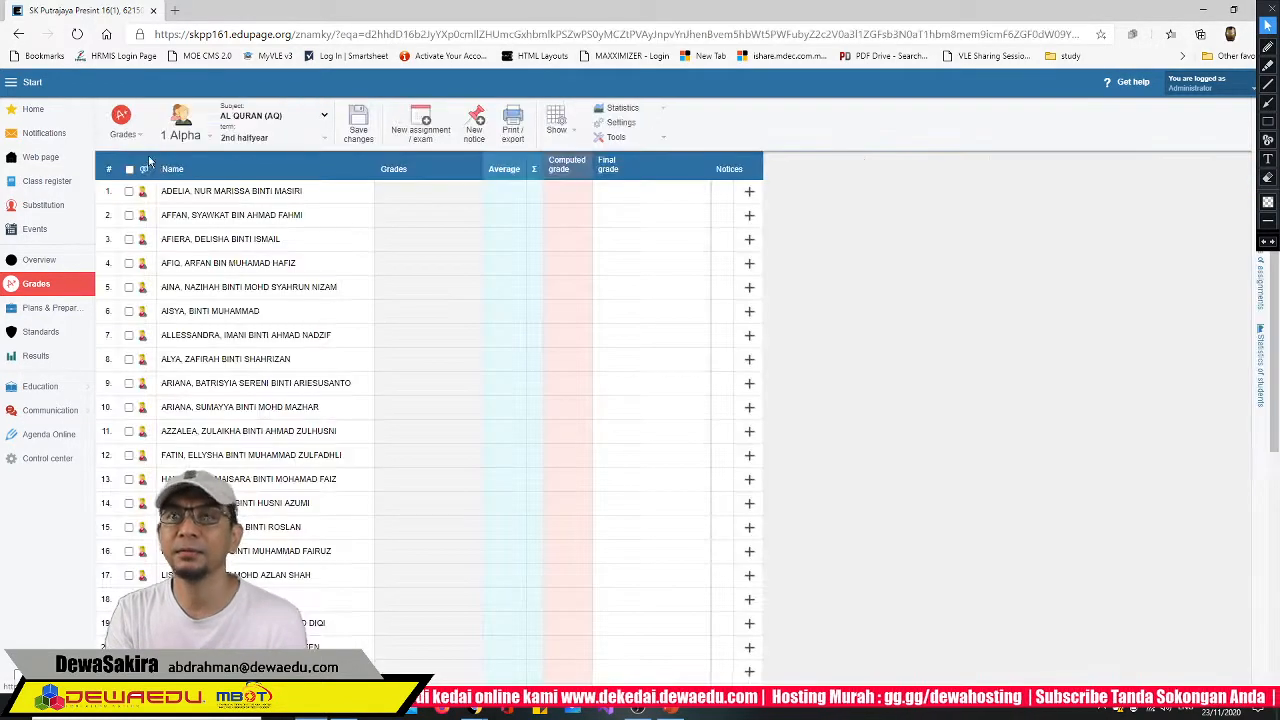
{"action": "left_click", "coordinate": [204, 138]}
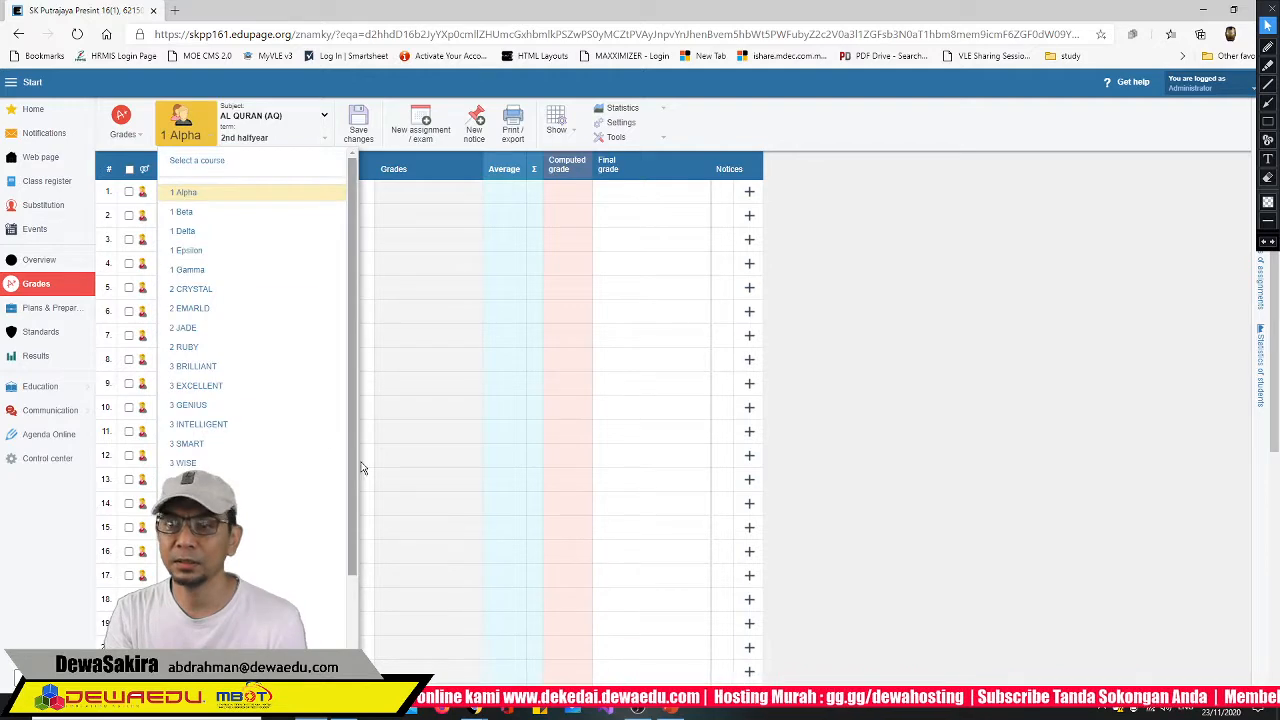
{"action": "left_click", "coordinate": [356, 610]}
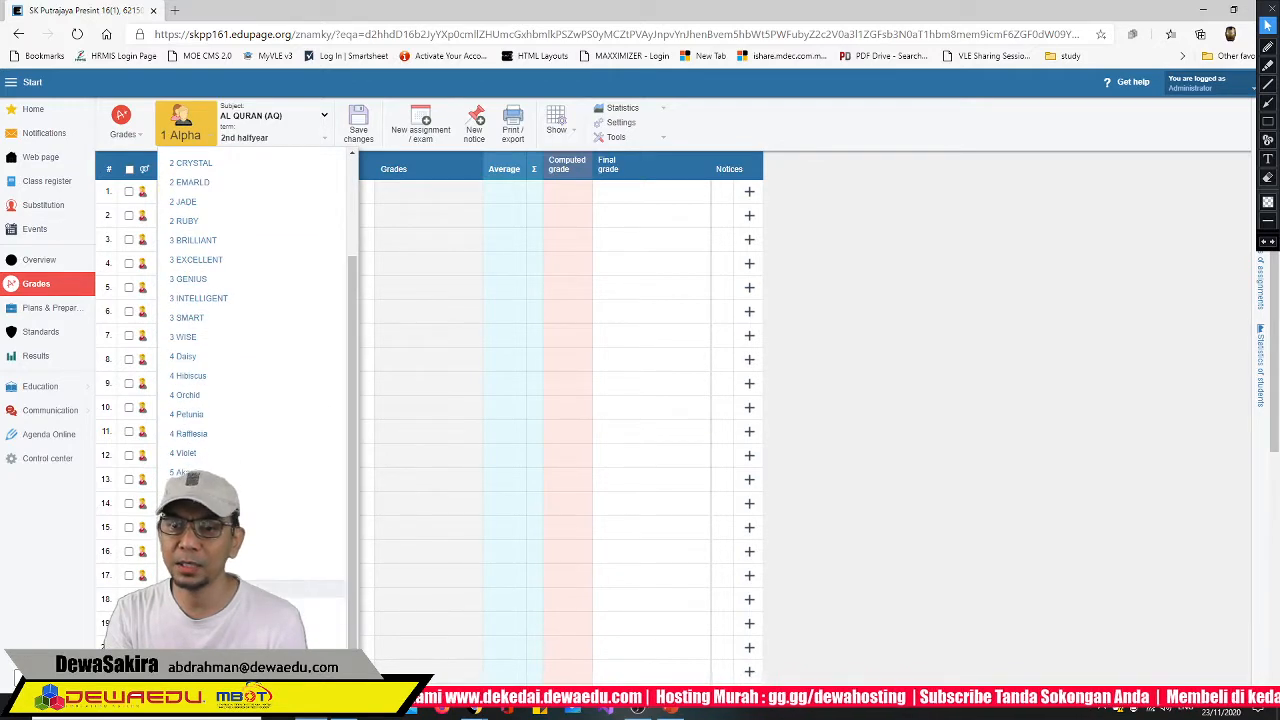
{"action": "left_click", "coordinate": [230, 563]}
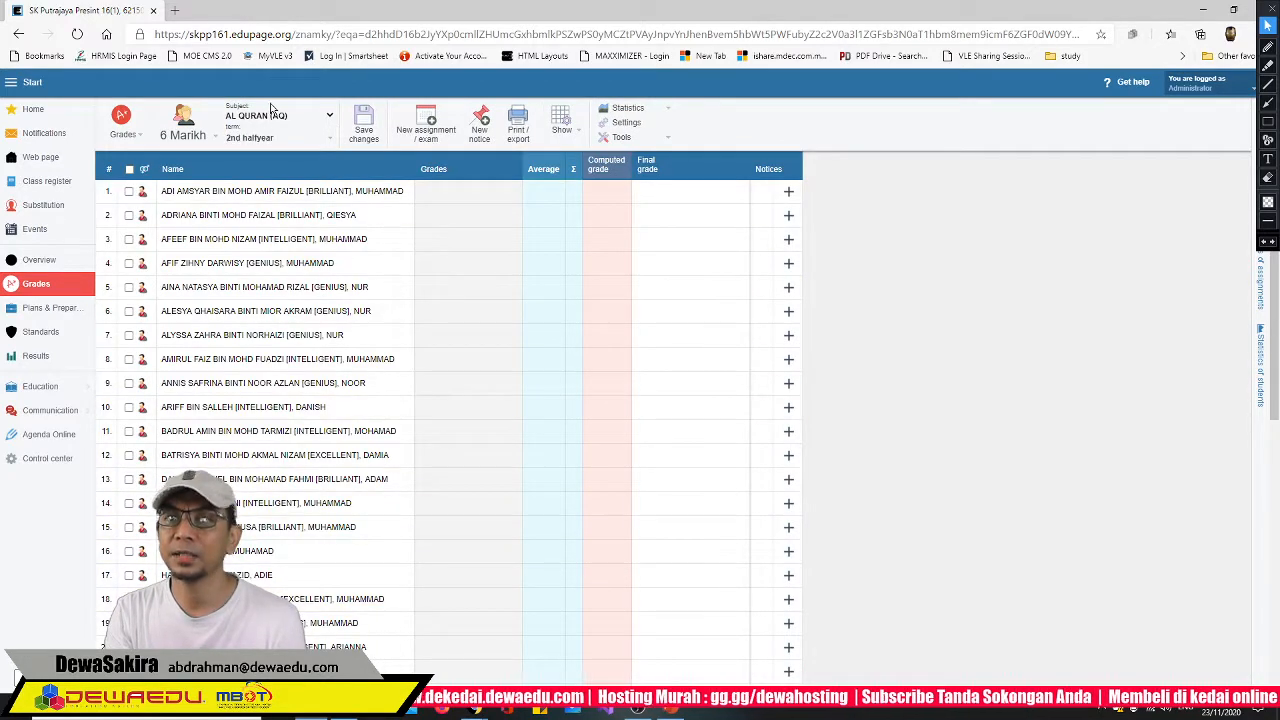
Set the subject to RBT/TMK and the term to 1st halfyear for the displayed class
{"action": "left_click", "coordinate": [332, 116]}
{"action": "left_click", "coordinate": [307, 175]}
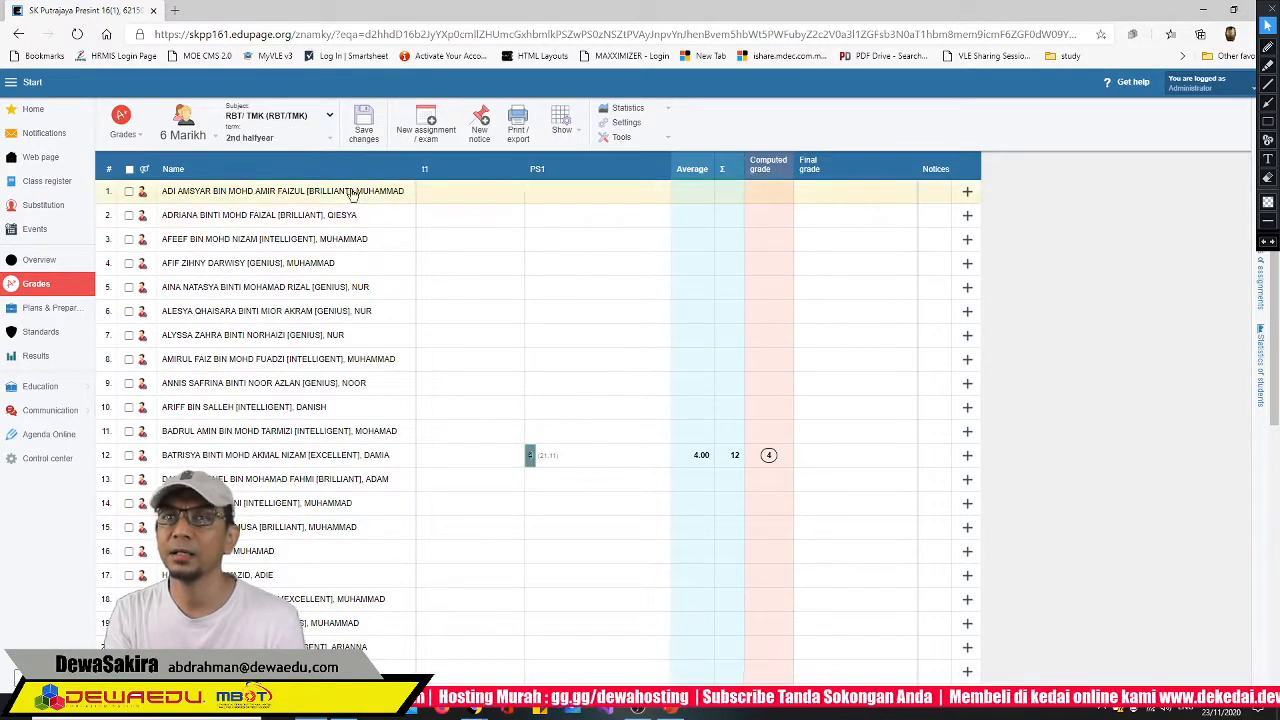
{"action": "left_click", "coordinate": [329, 140]}
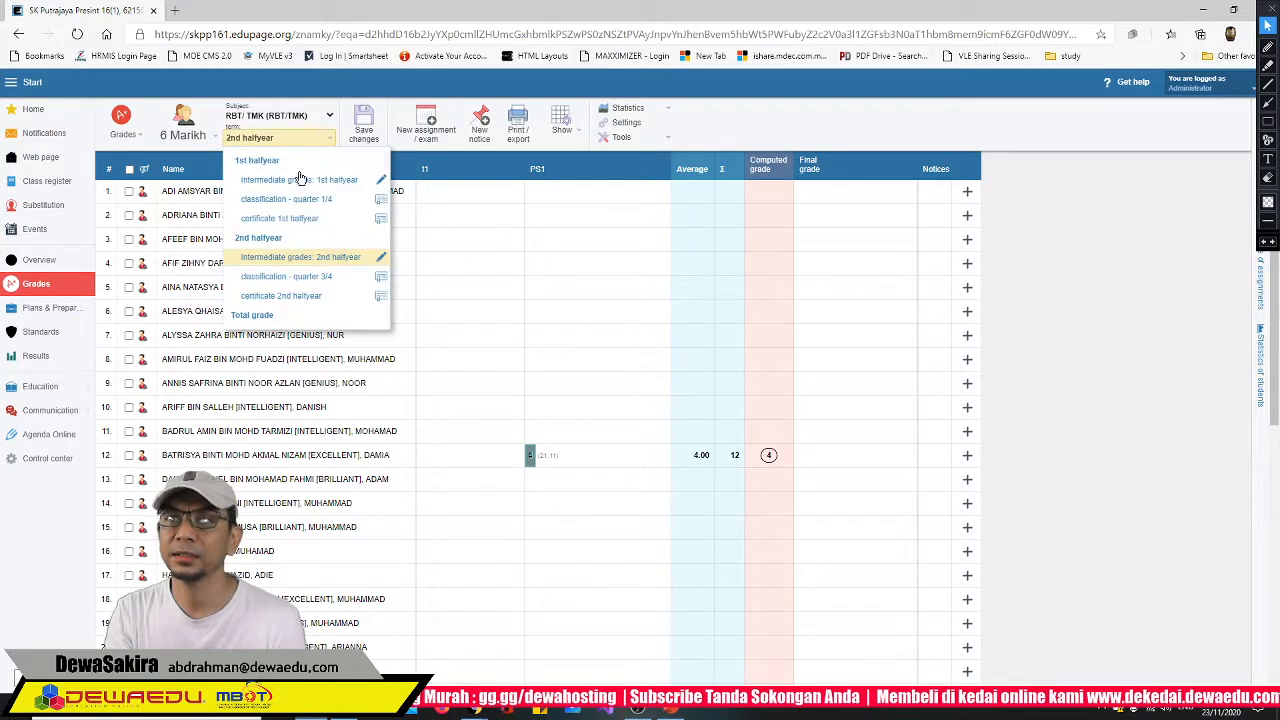
{"action": "left_click", "coordinate": [290, 161]}
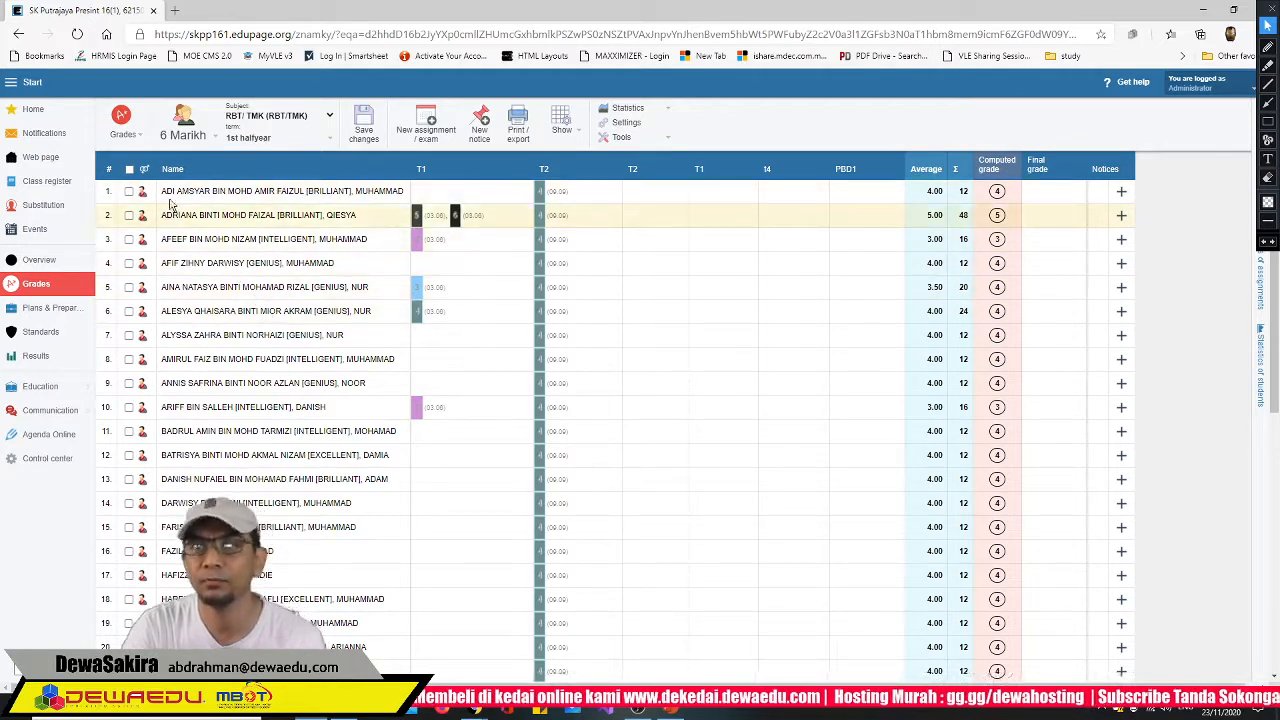
Switch the class to 3 EXCELLENT and circle the New assignment / exam command in red with the drawing pencil
{"action": "left_click", "coordinate": [208, 140]}
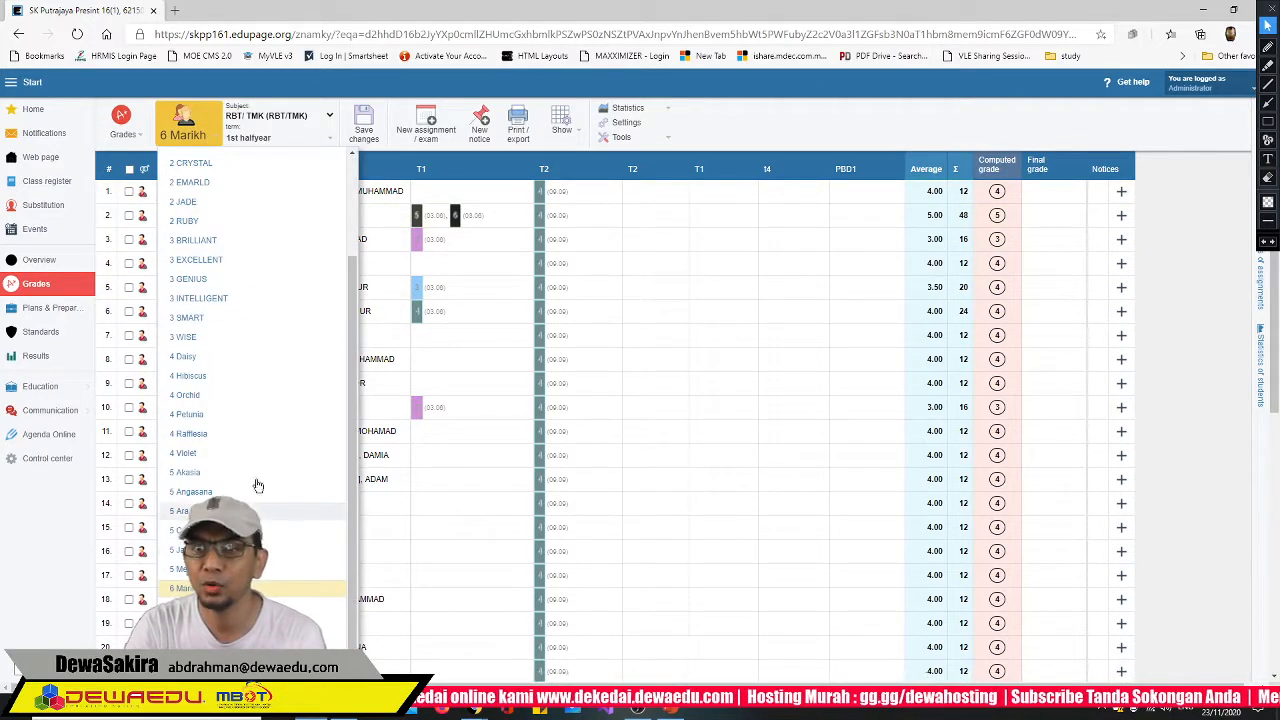
{"action": "left_click", "coordinate": [228, 265]}
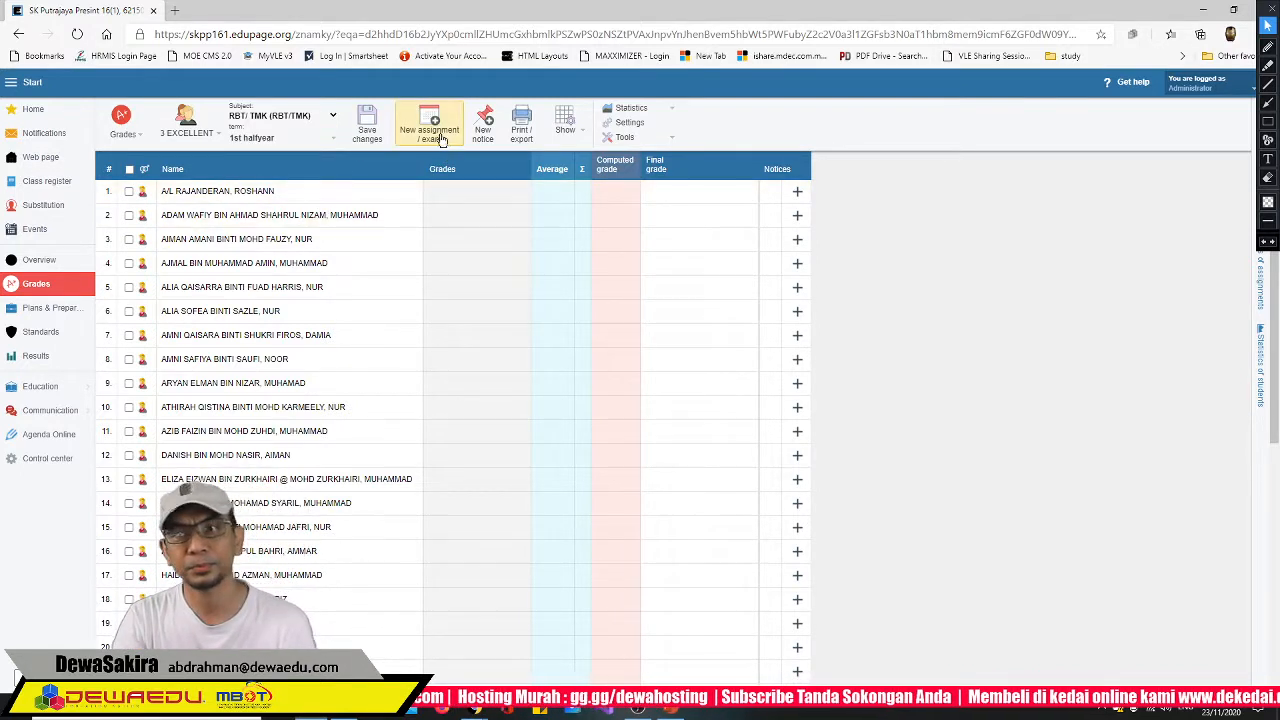
{"action": "left_click", "coordinate": [1267, 47]}
{"action": "mouse_move", "coordinate": [450, 96]}
{"action": "left_mouse_down"}
{"action": "mouse_move", "coordinate": [408, 102]}
{"action": "mouse_move", "coordinate": [410, 146]}
{"action": "mouse_move", "coordinate": [444, 97]}
{"action": "left_mouse_up"}
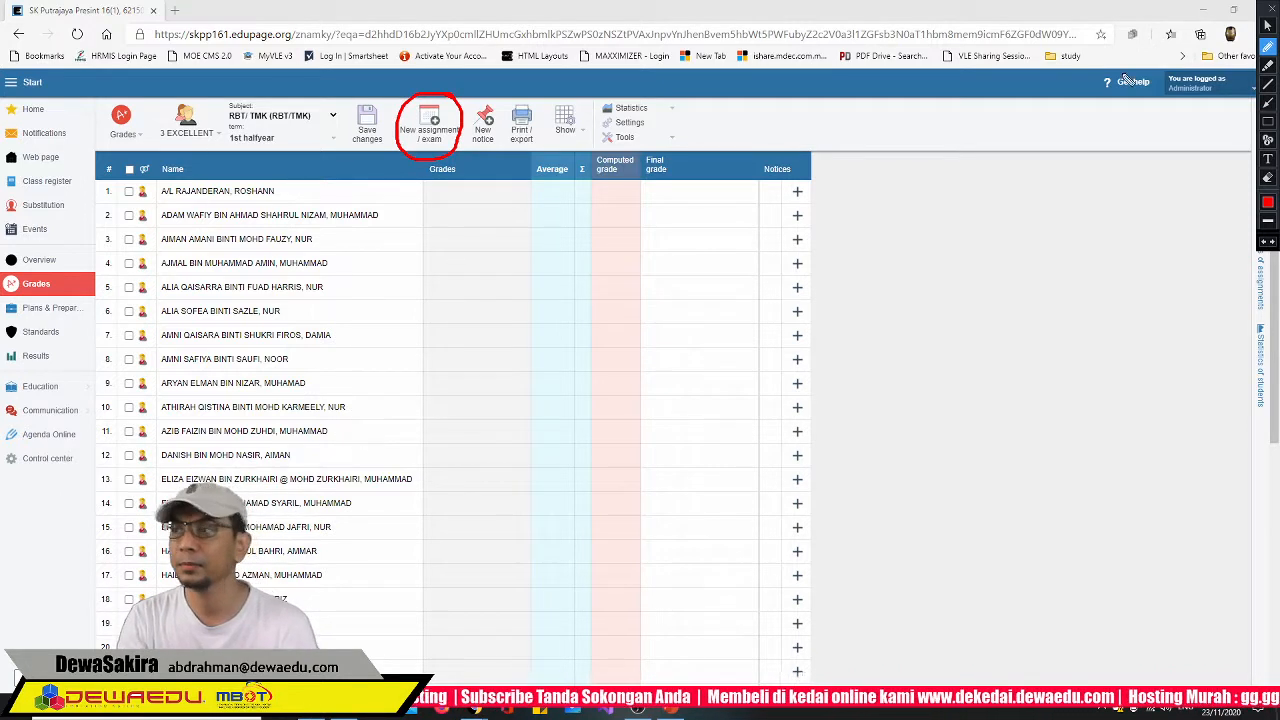
{"action": "left_click", "coordinate": [1267, 25]}
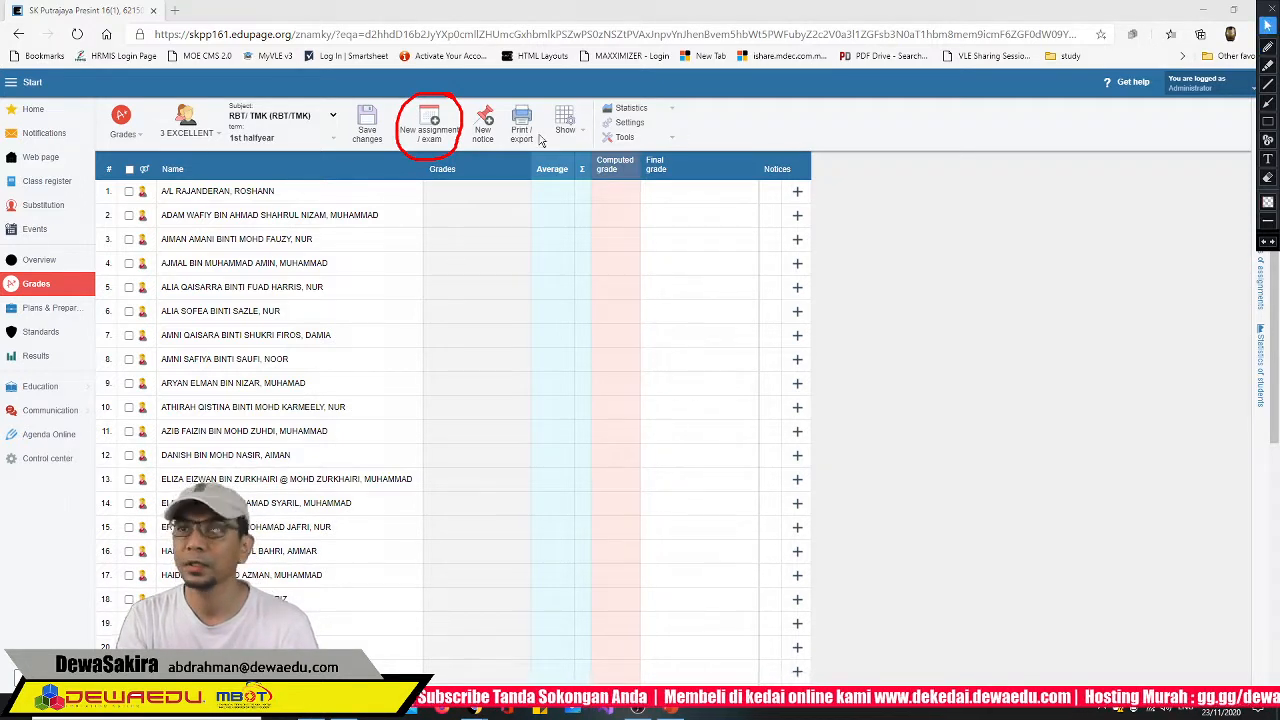
Start a new assignment named "Menamakan komponen komputer" with the short name pbd1
{"action": "left_click", "coordinate": [432, 124]}
{"action": "left_click_drag", "start_coordinate": [593, 253], "coordinate": [501, 193]}
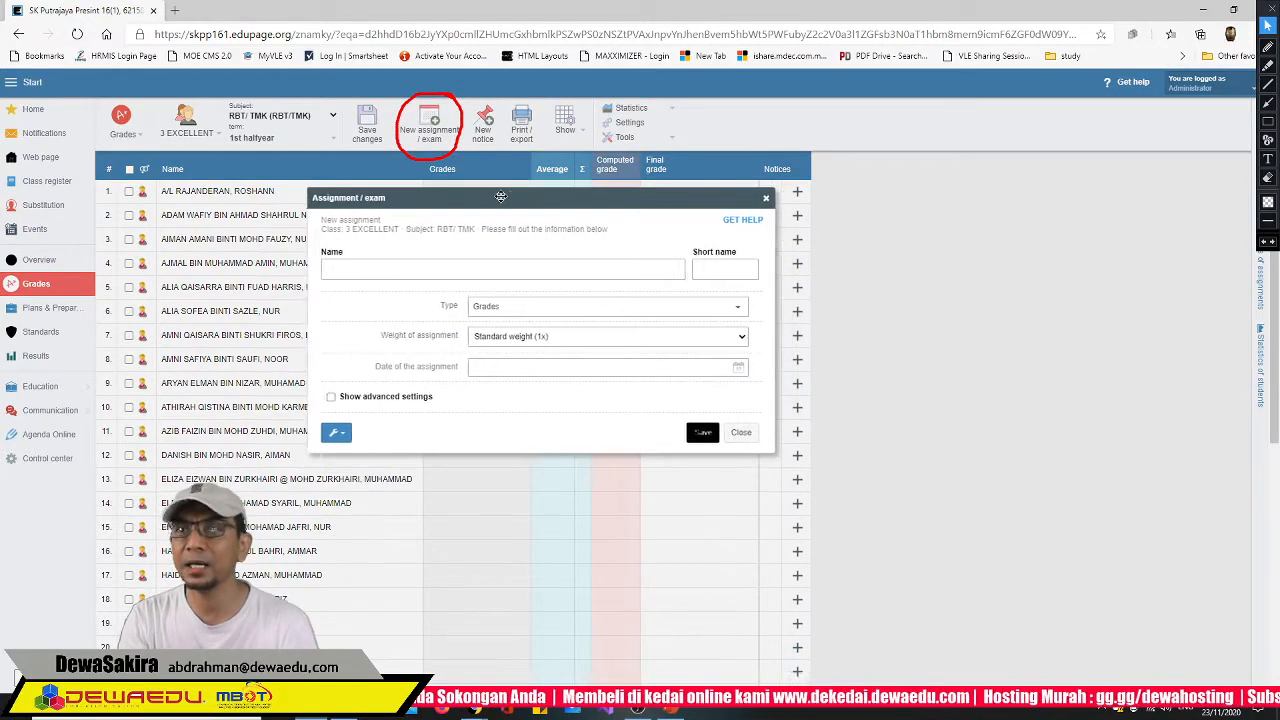
{"action": "left_click", "coordinate": [496, 269]}
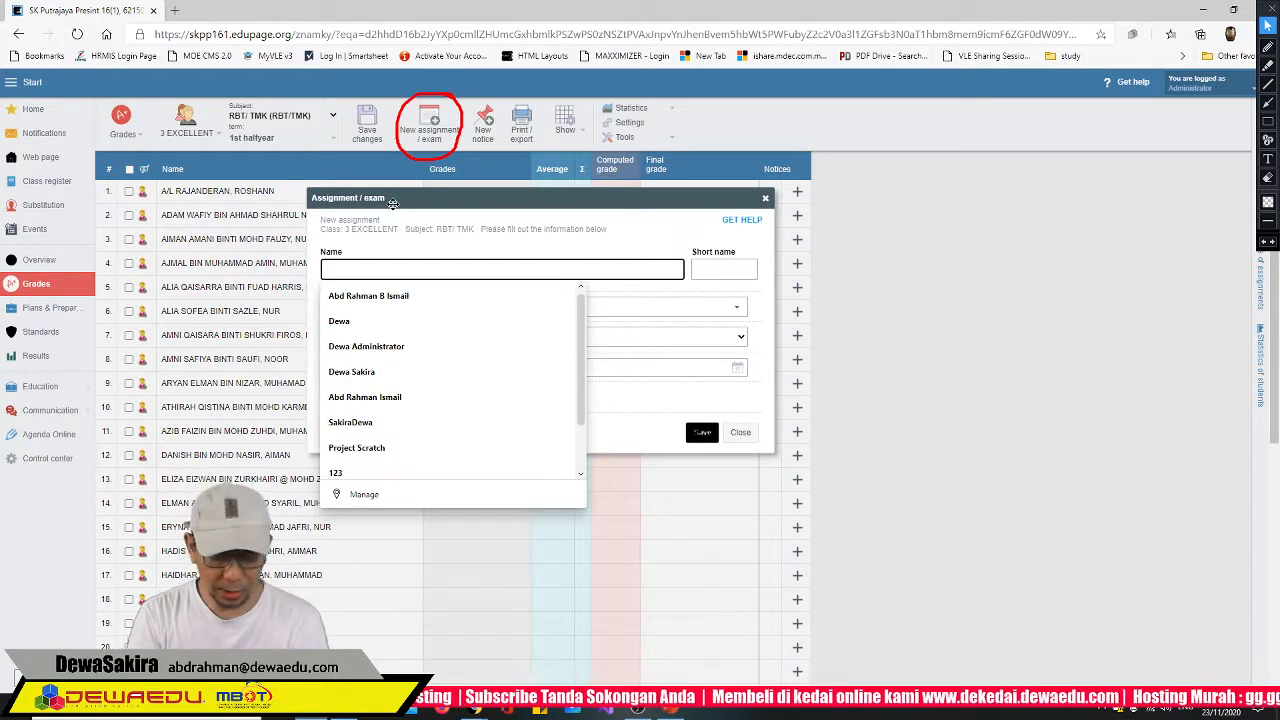
{"action": "type", "text": "Menamakan"}
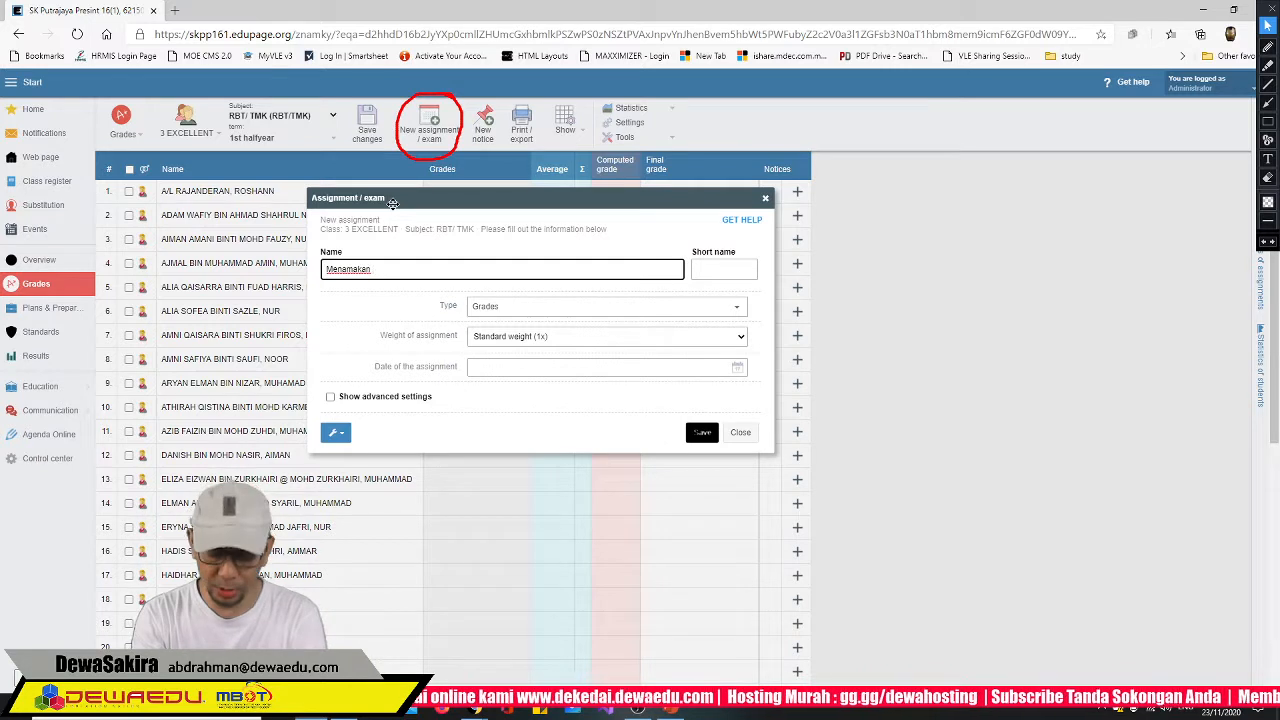
{"action": "type", "text": "en komputer"}
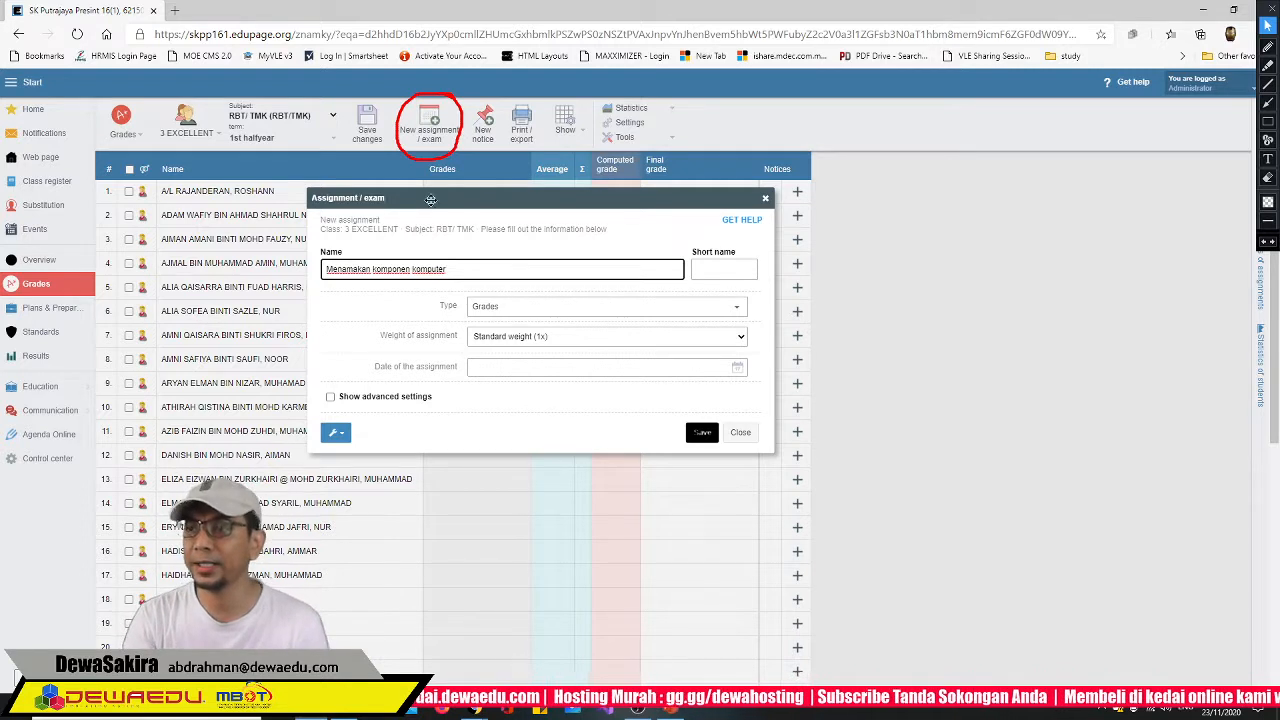
{"action": "left_click", "coordinate": [729, 266]}
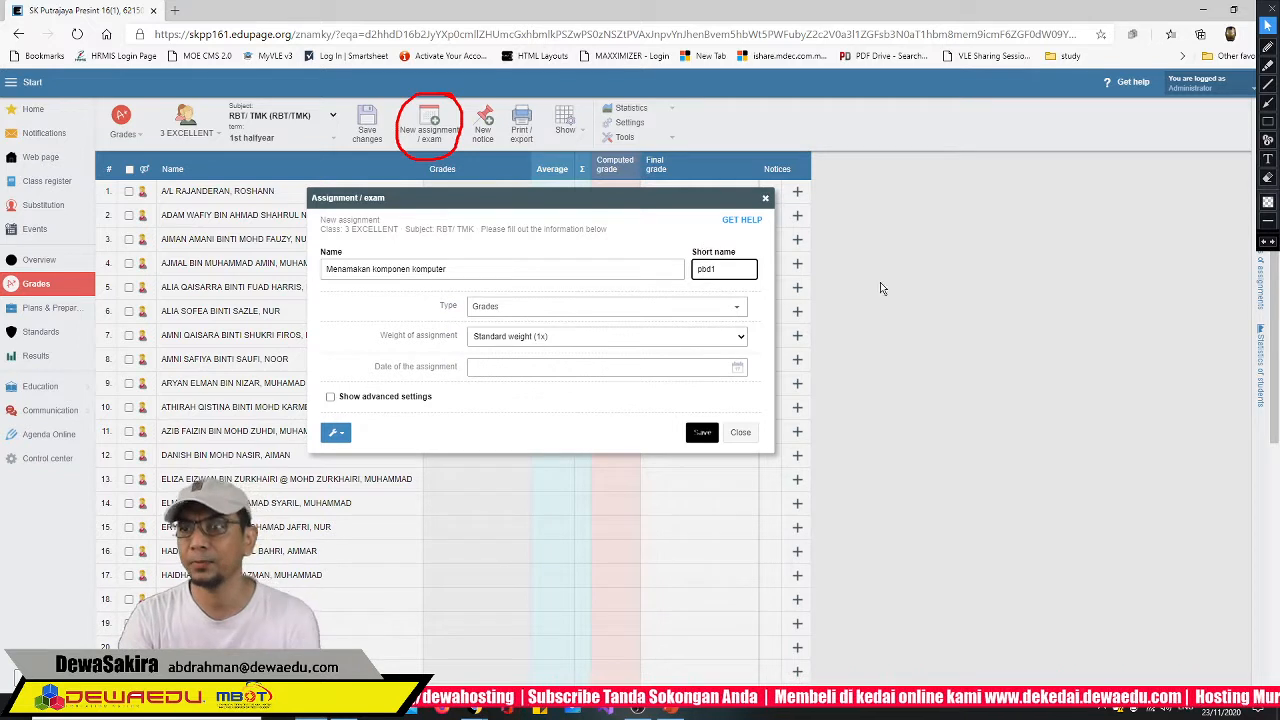
Set the assignment's type to Grades, its weight to Low importance, half weight (0.5x), and its date to 23.11.2020, and save it
{"action": "left_click", "coordinate": [699, 312]}
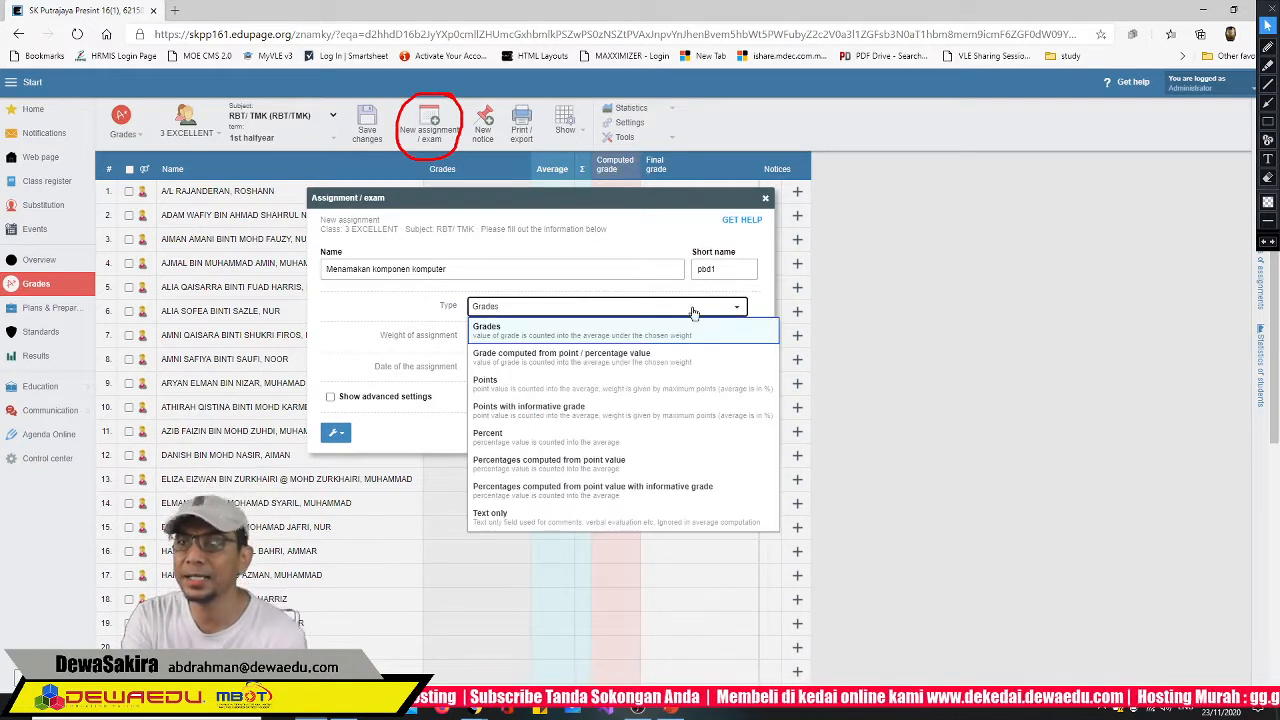
{"action": "left_click", "coordinate": [553, 334]}
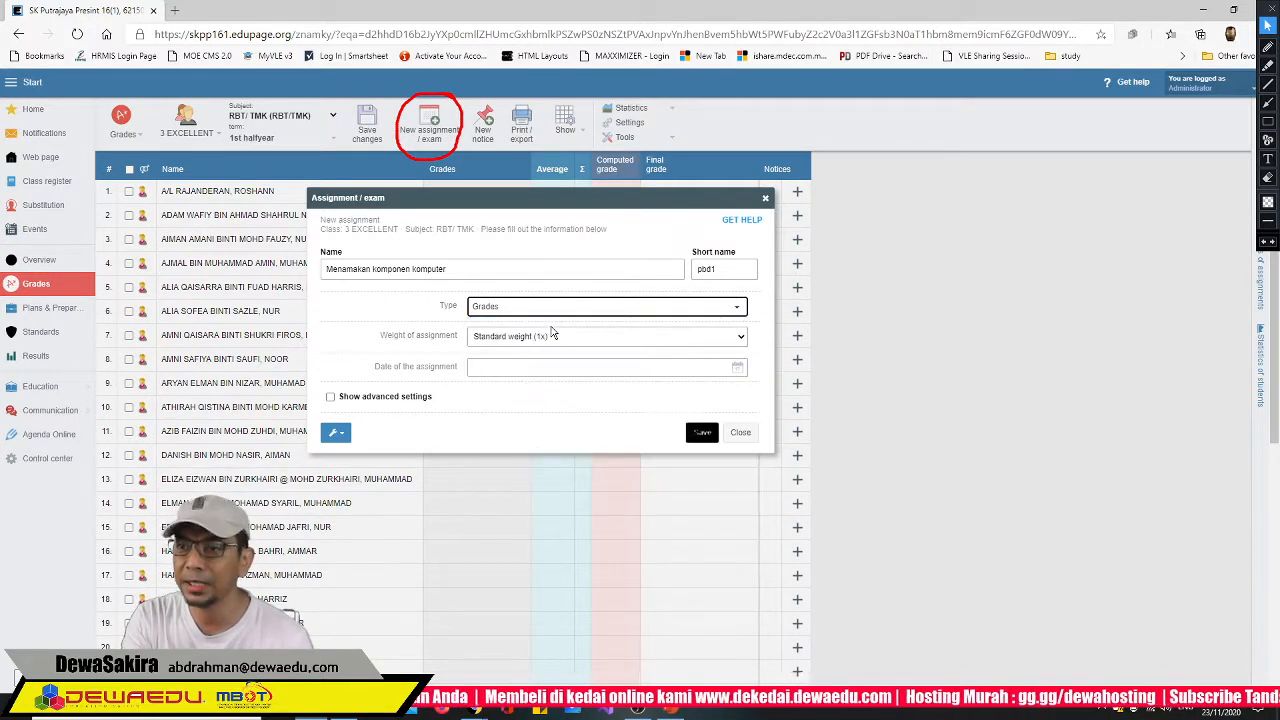
{"action": "left_click", "coordinate": [580, 340]}
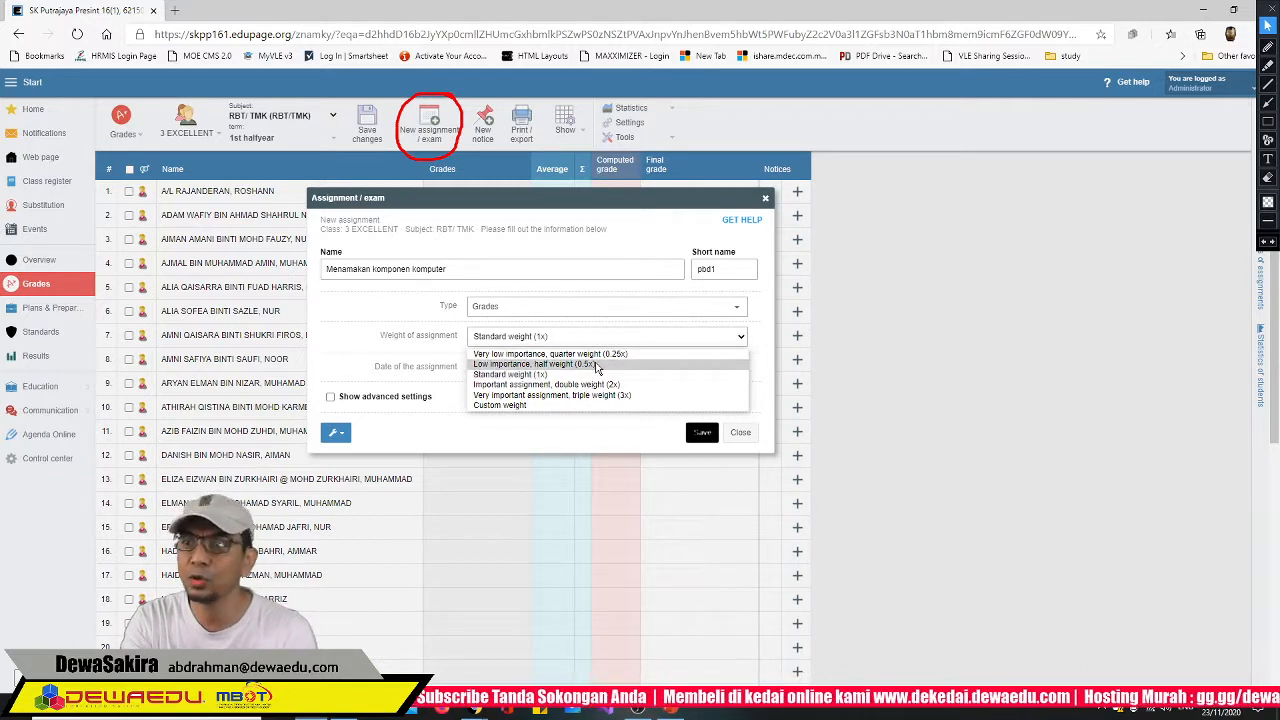
{"action": "left_click", "coordinate": [597, 366]}
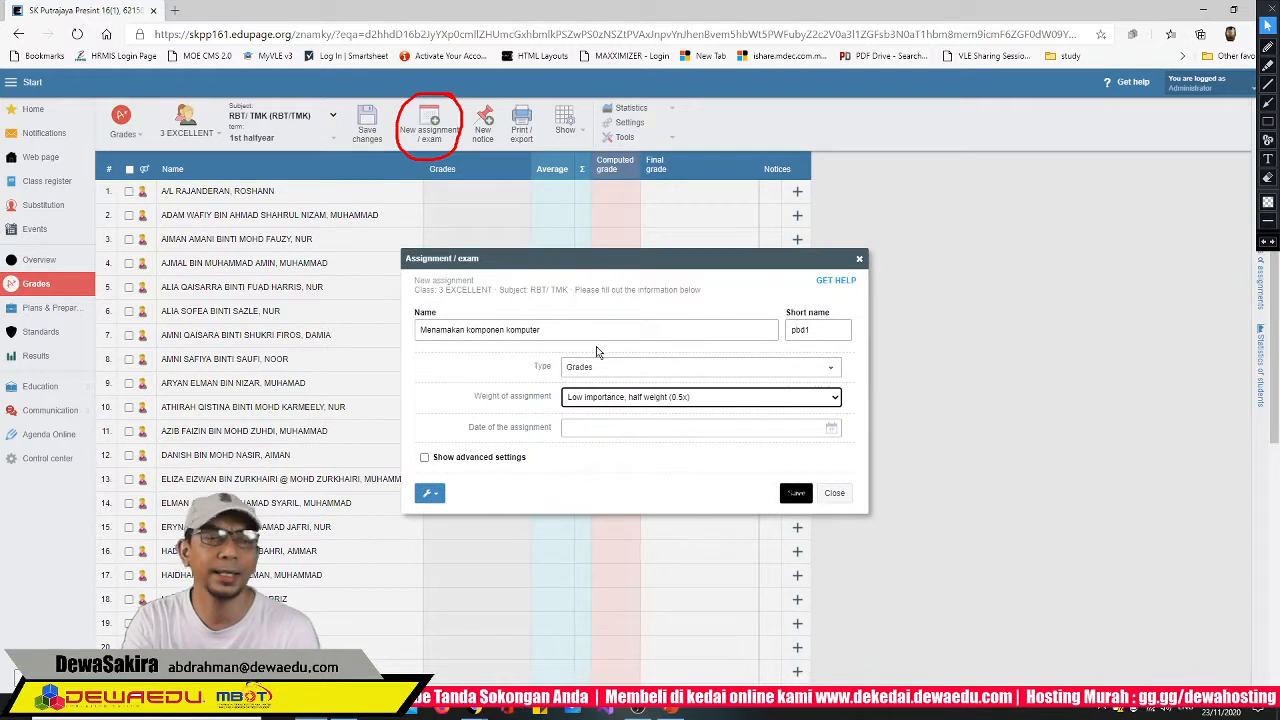
{"action": "left_click", "coordinate": [578, 429]}
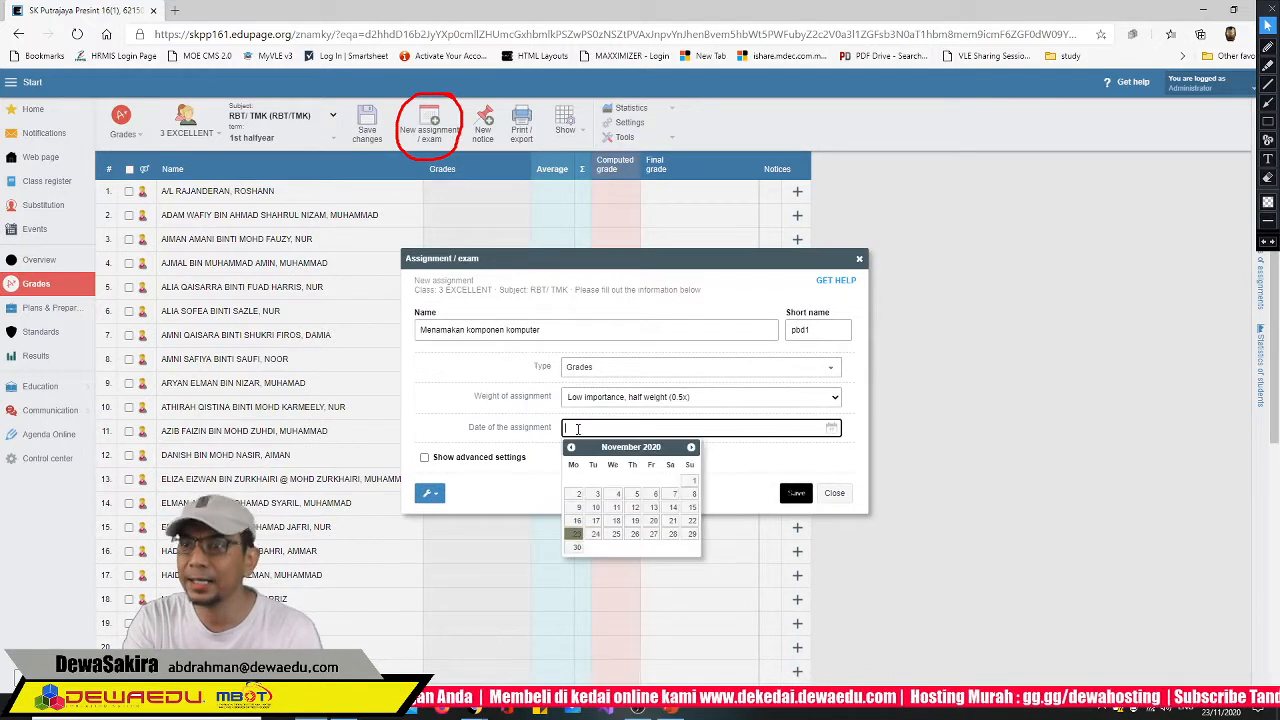
{"action": "left_click", "coordinate": [577, 535]}
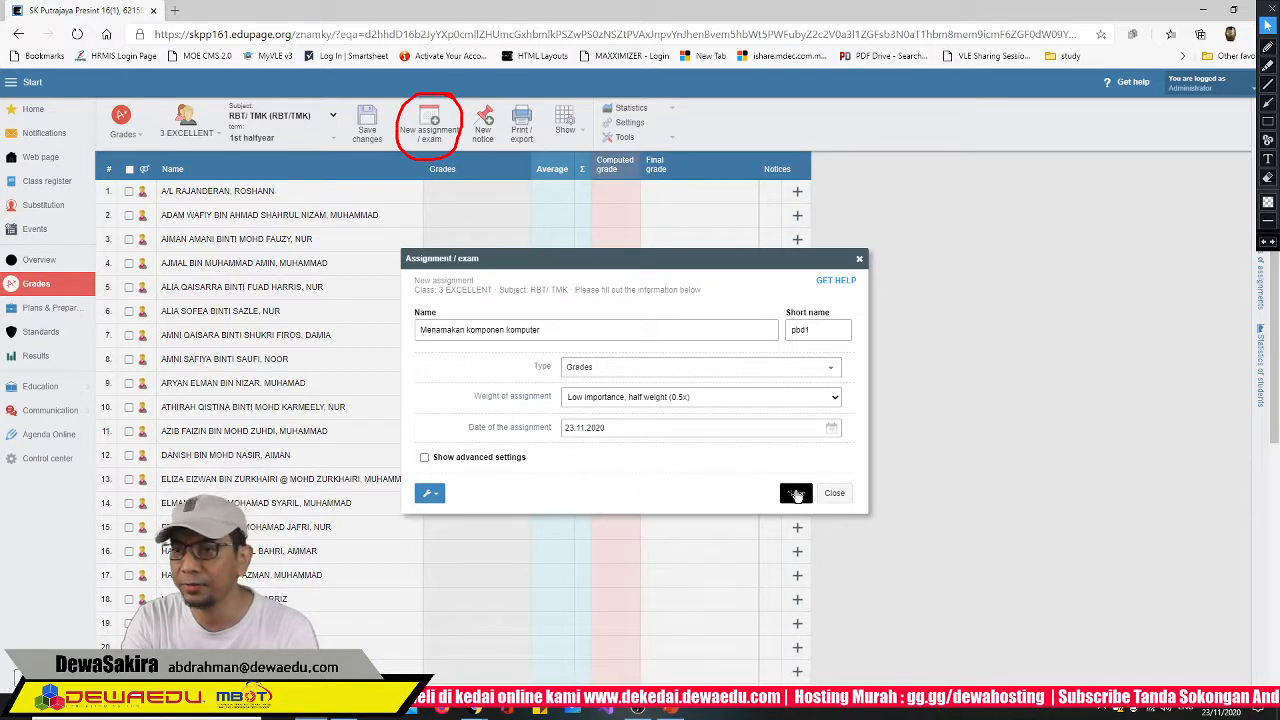
{"action": "left_click", "coordinate": [796, 493]}
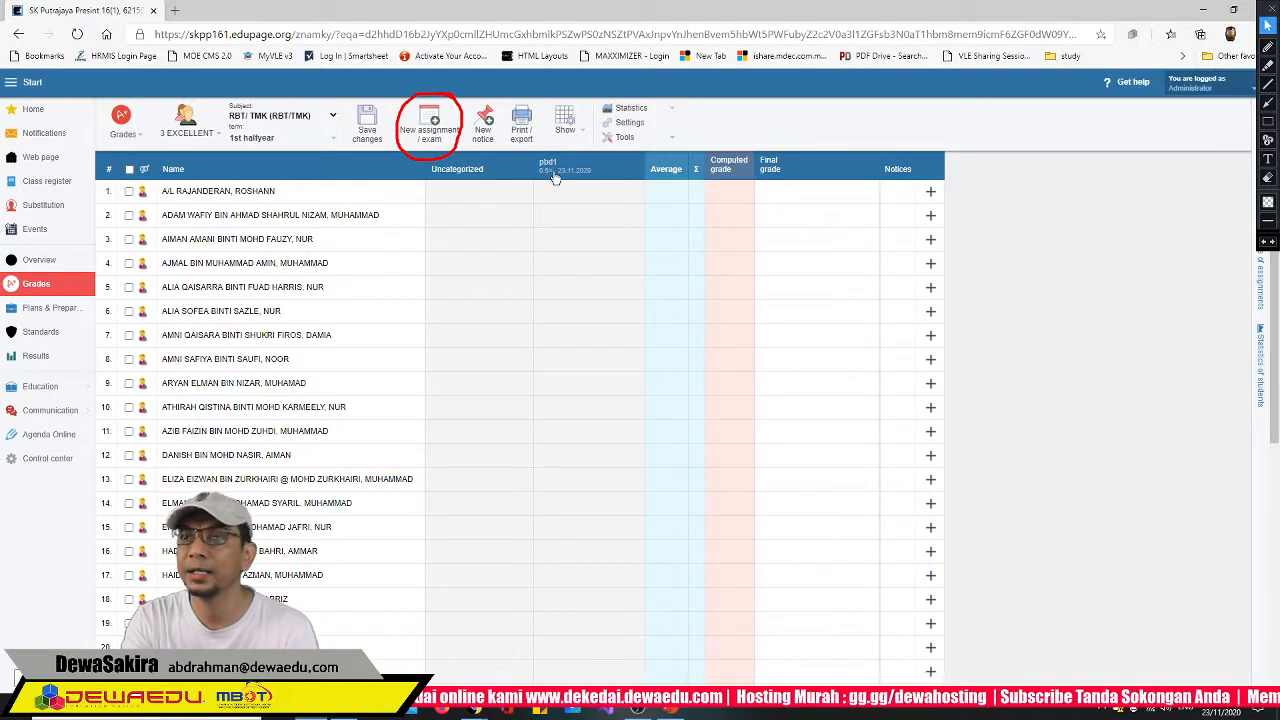
{"action": "left_click", "coordinate": [508, 258]}
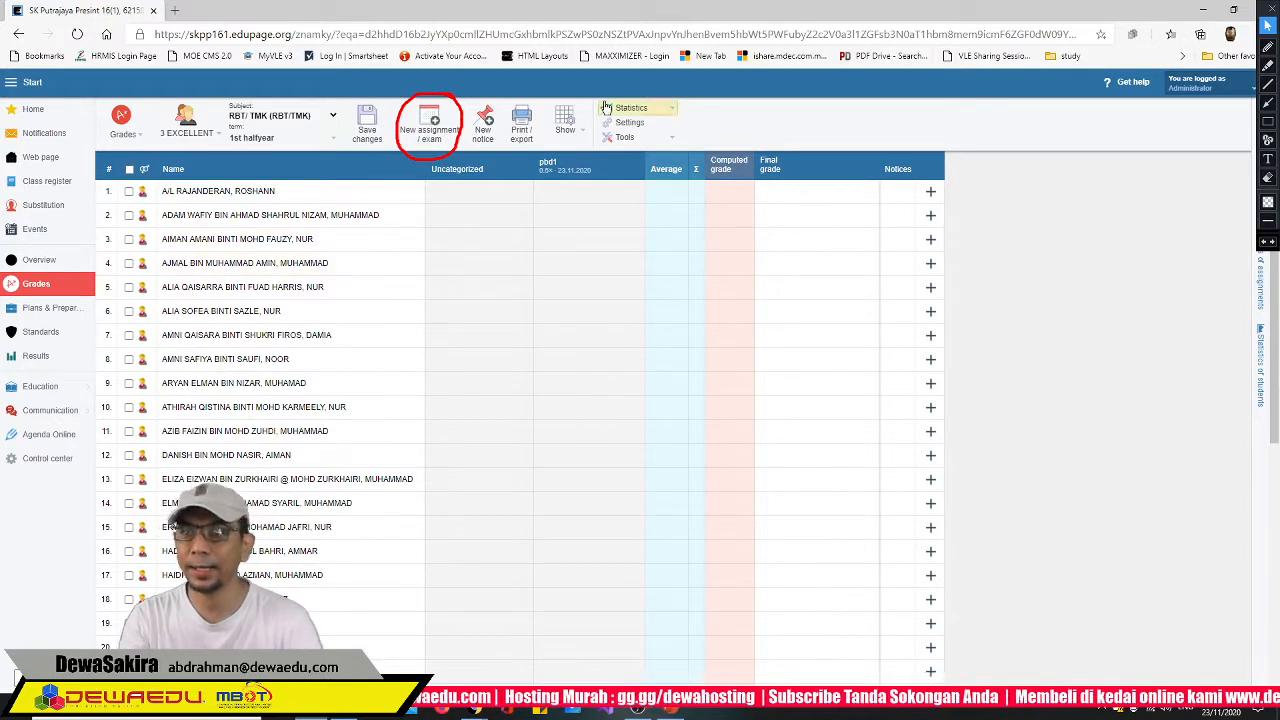
{"action": "left_click", "coordinate": [569, 198]}
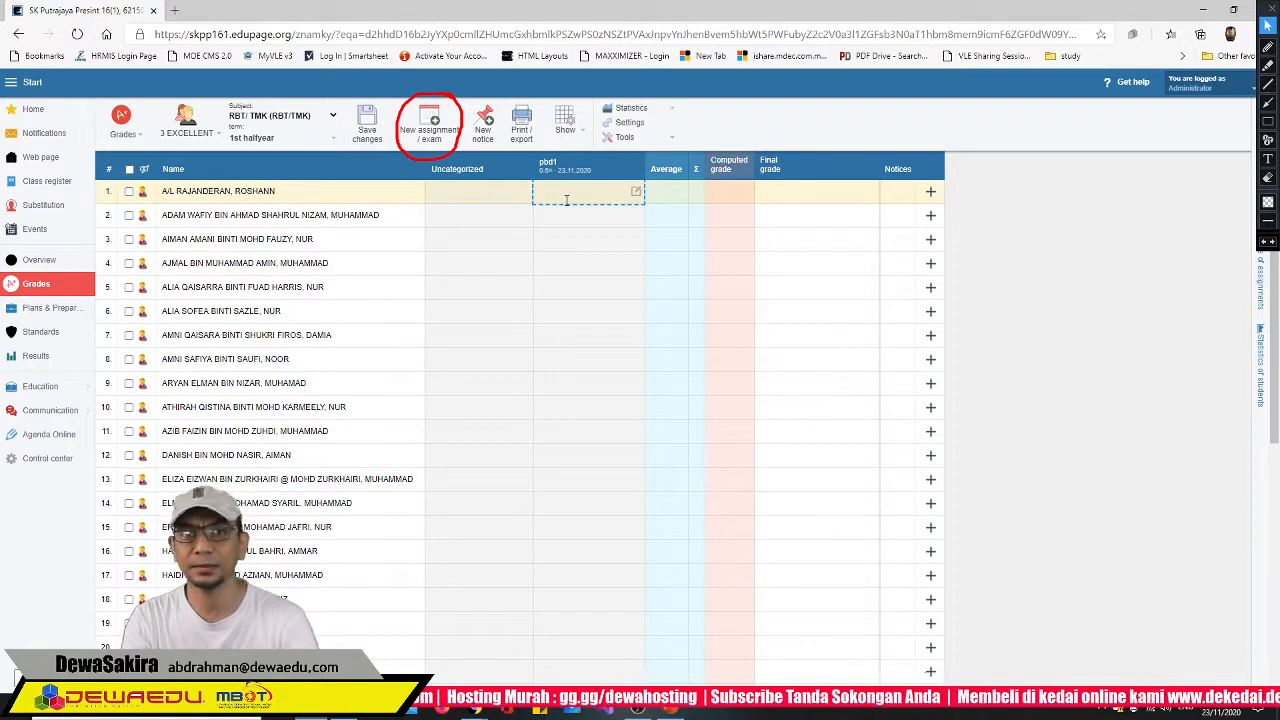
{"action": "left_click", "coordinate": [565, 207]}
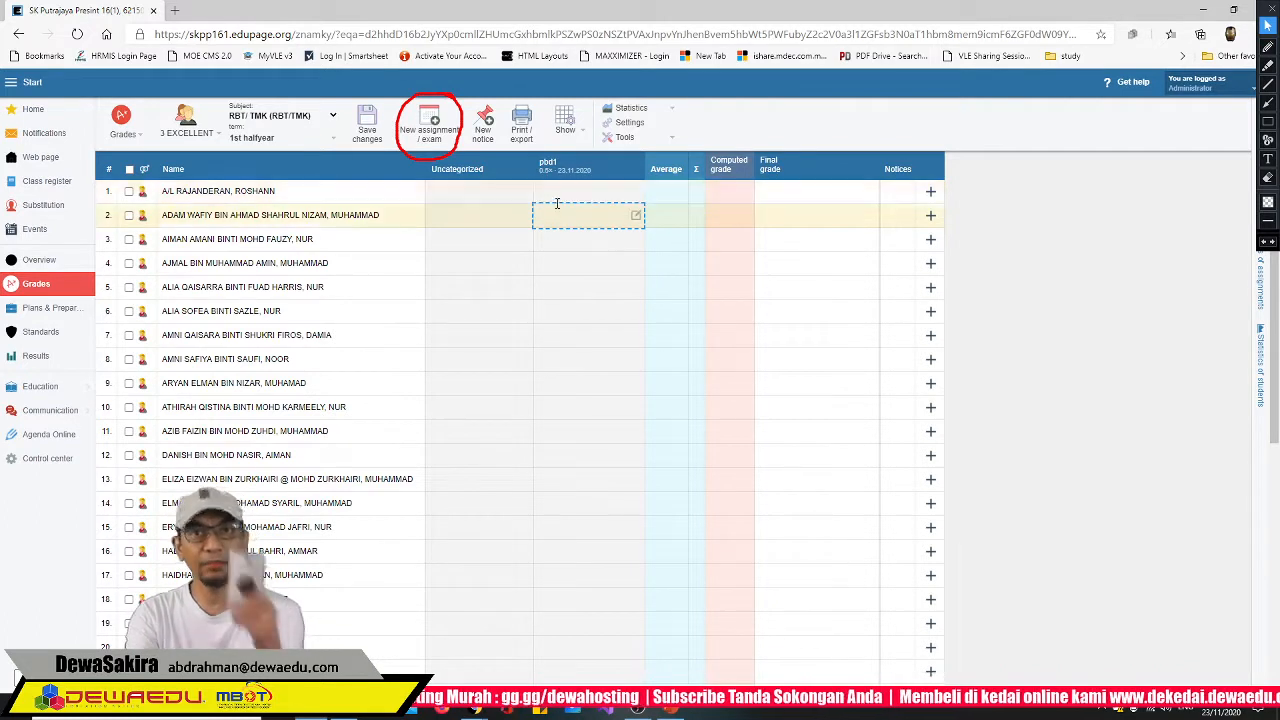
{"action": "left_click", "coordinate": [555, 199]}
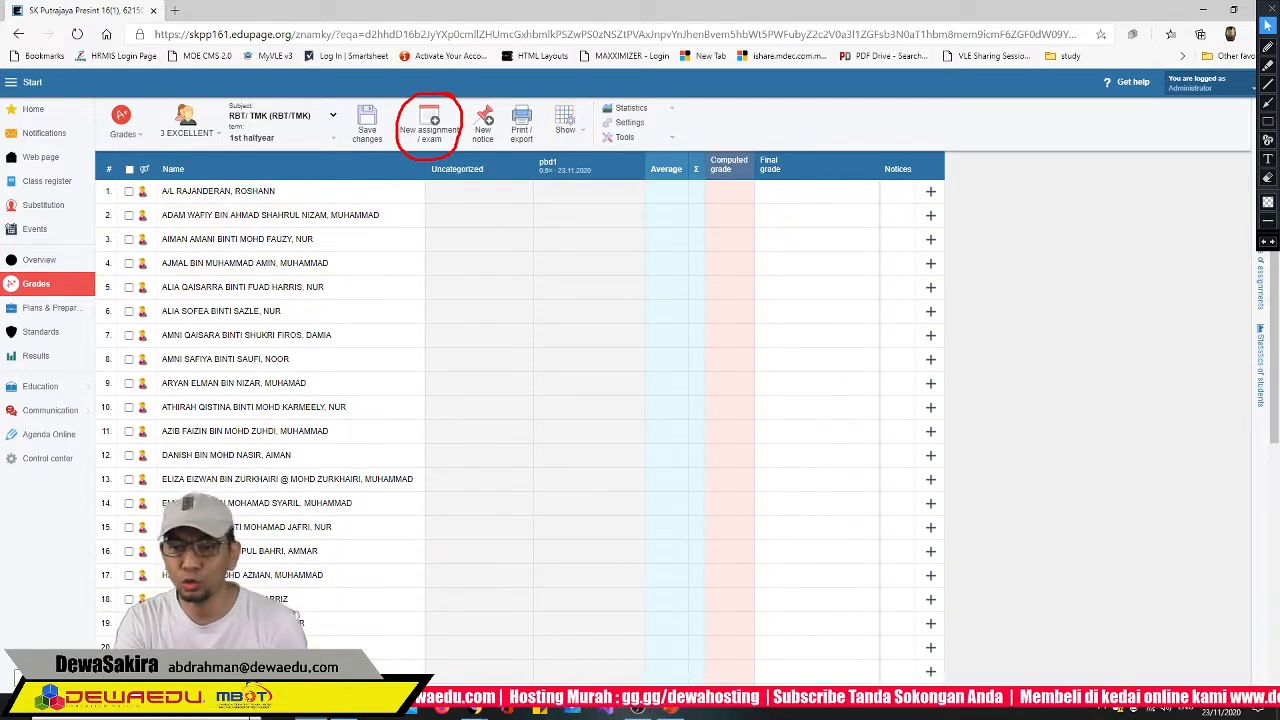
Launch ApowerMirror, dismiss its VIP offer, start mirroring the Android phone, and place the mirror window beside the grade book's student list
{"action": "left_click", "coordinate": [146, 708]}
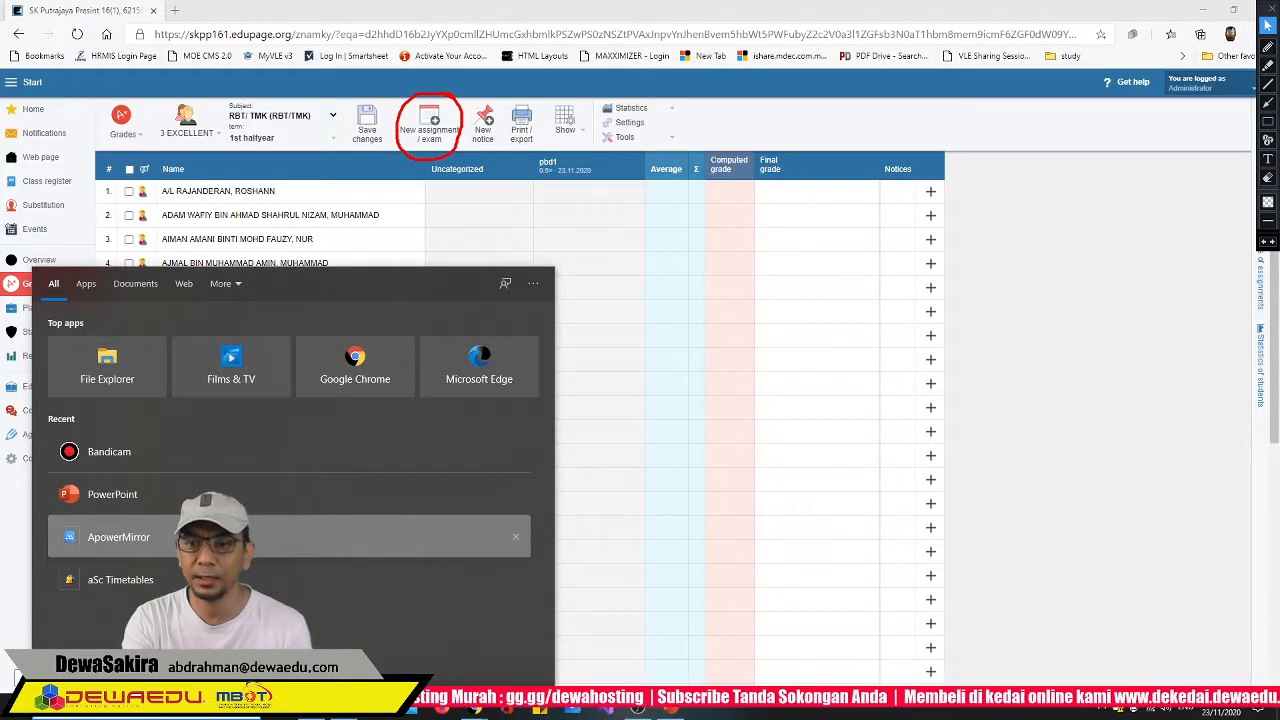
{"action": "left_click", "coordinate": [215, 532]}
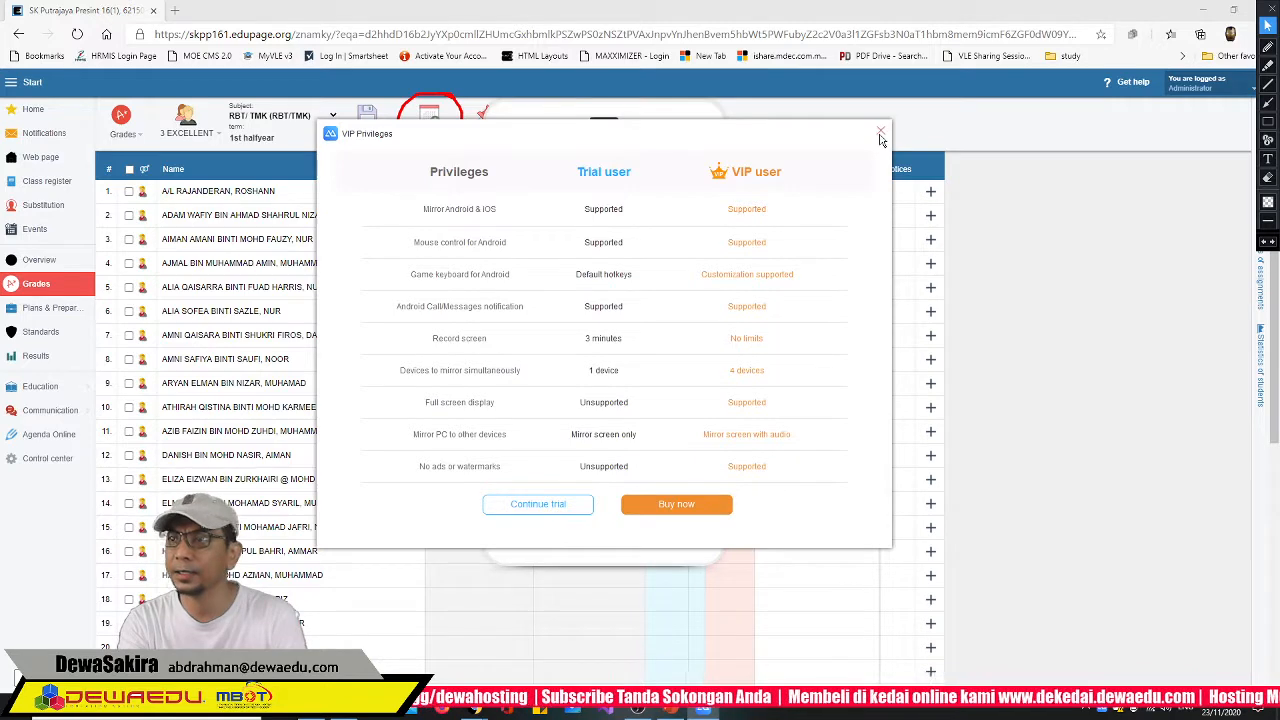
{"action": "left_click", "coordinate": [880, 130]}
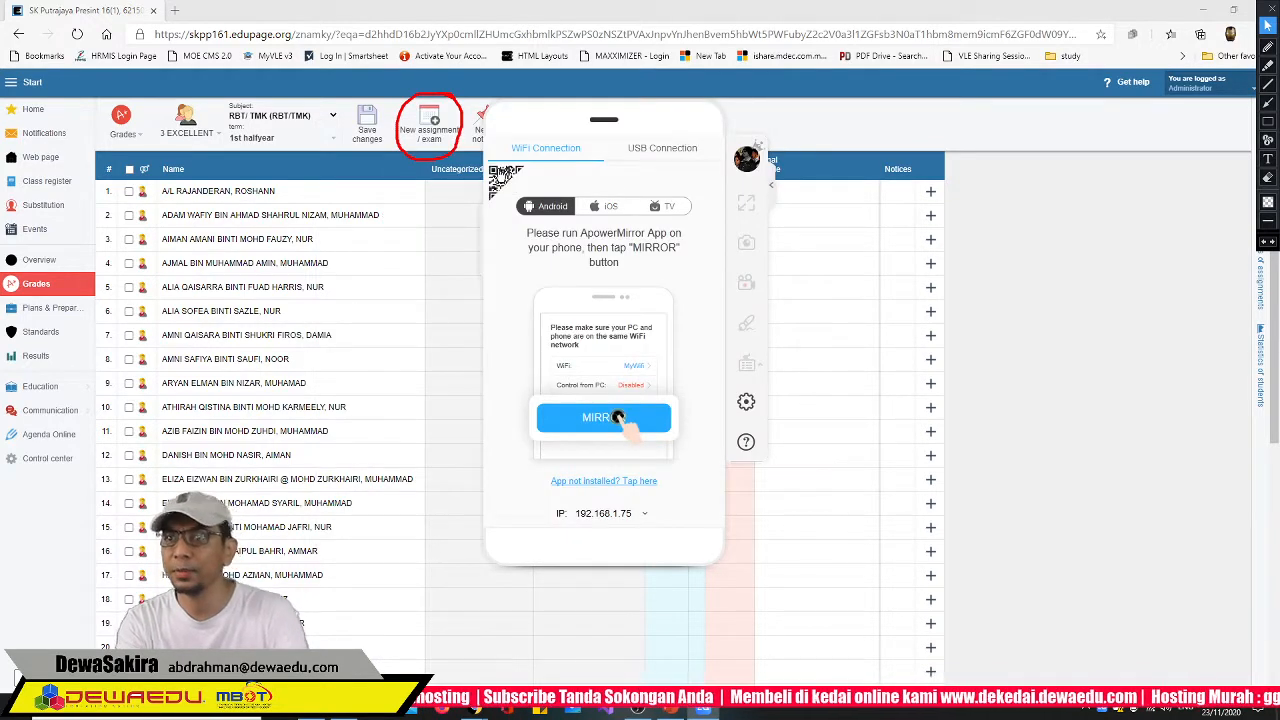
{"action": "left_click", "coordinate": [501, 178]}
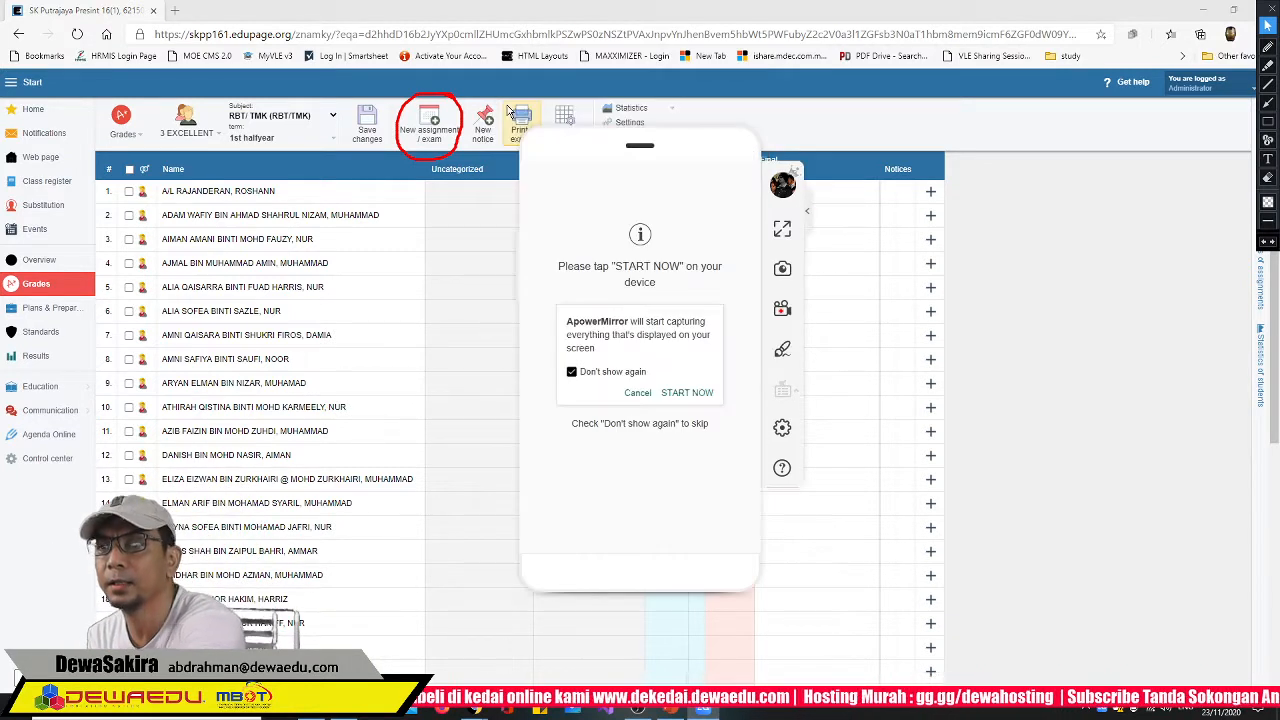
{"action": "left_click", "coordinate": [689, 392]}
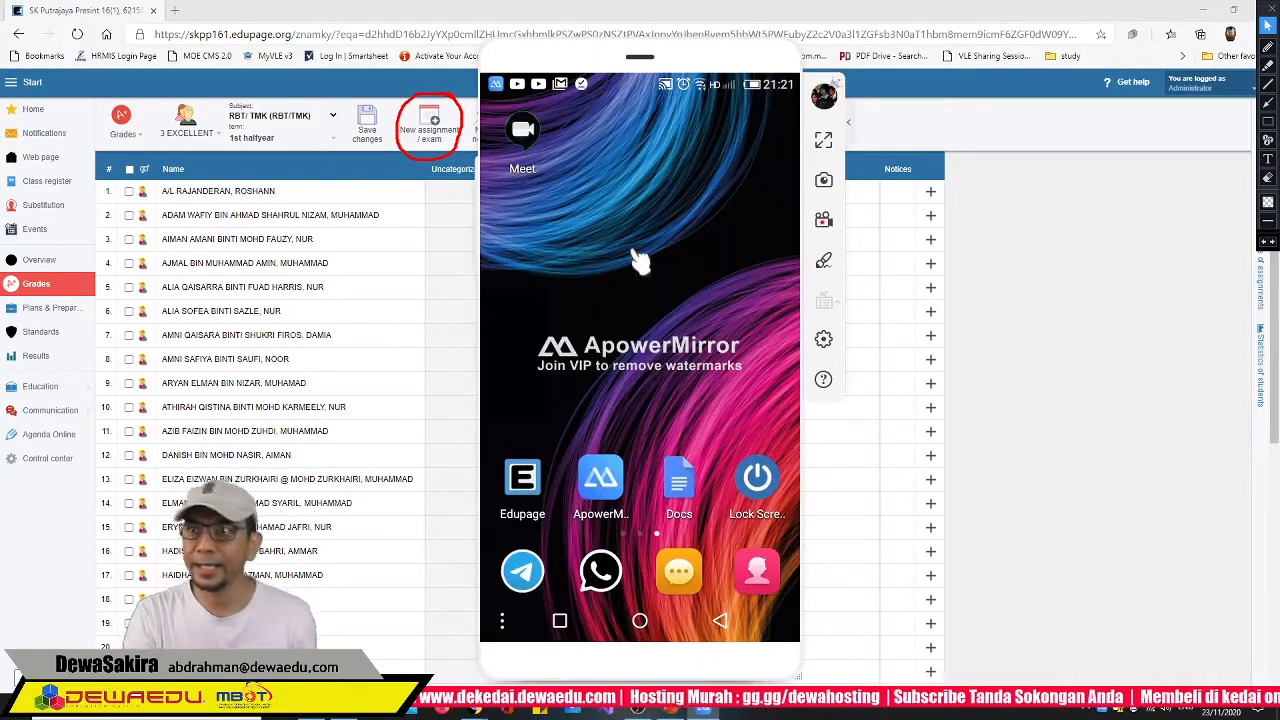
{"action": "left_click_drag", "start_coordinate": [655, 58], "coordinate": [937, 54]}
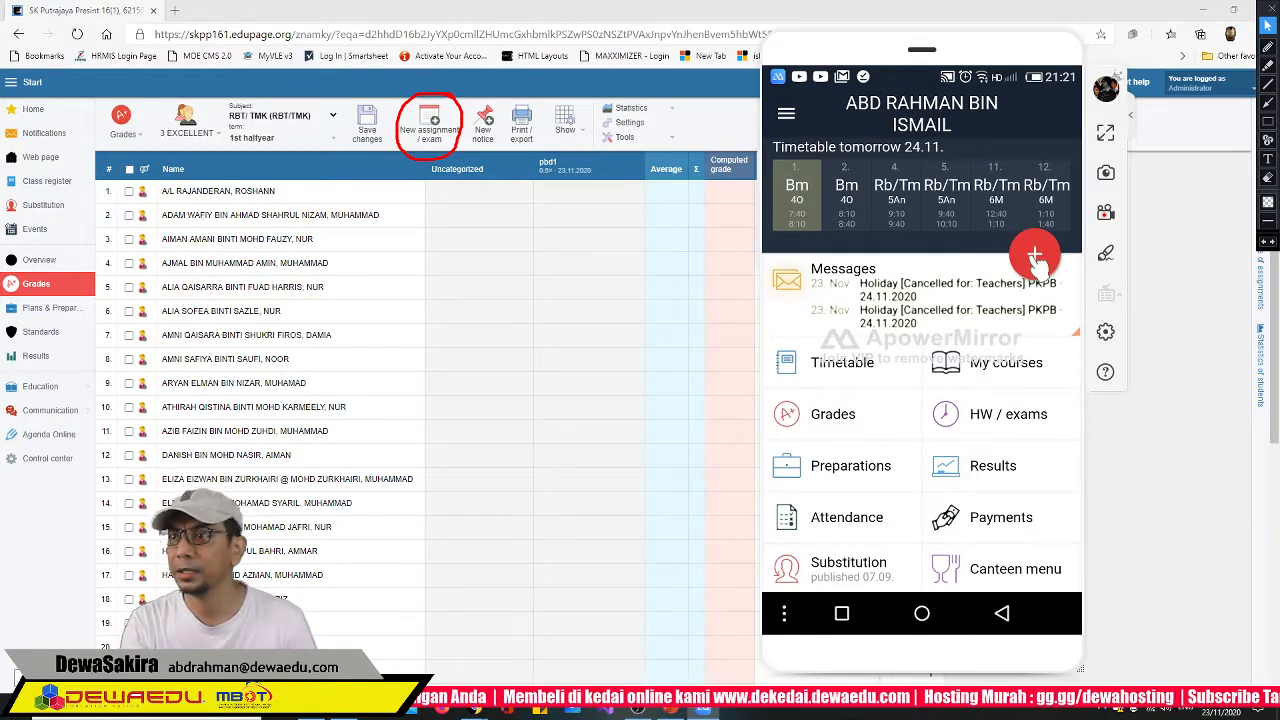
Open Grades in the mirrored EduPage app and choose the class 3 EXCELLENT with the subject RBT/ TMK
{"action": "left_click", "coordinate": [866, 438]}
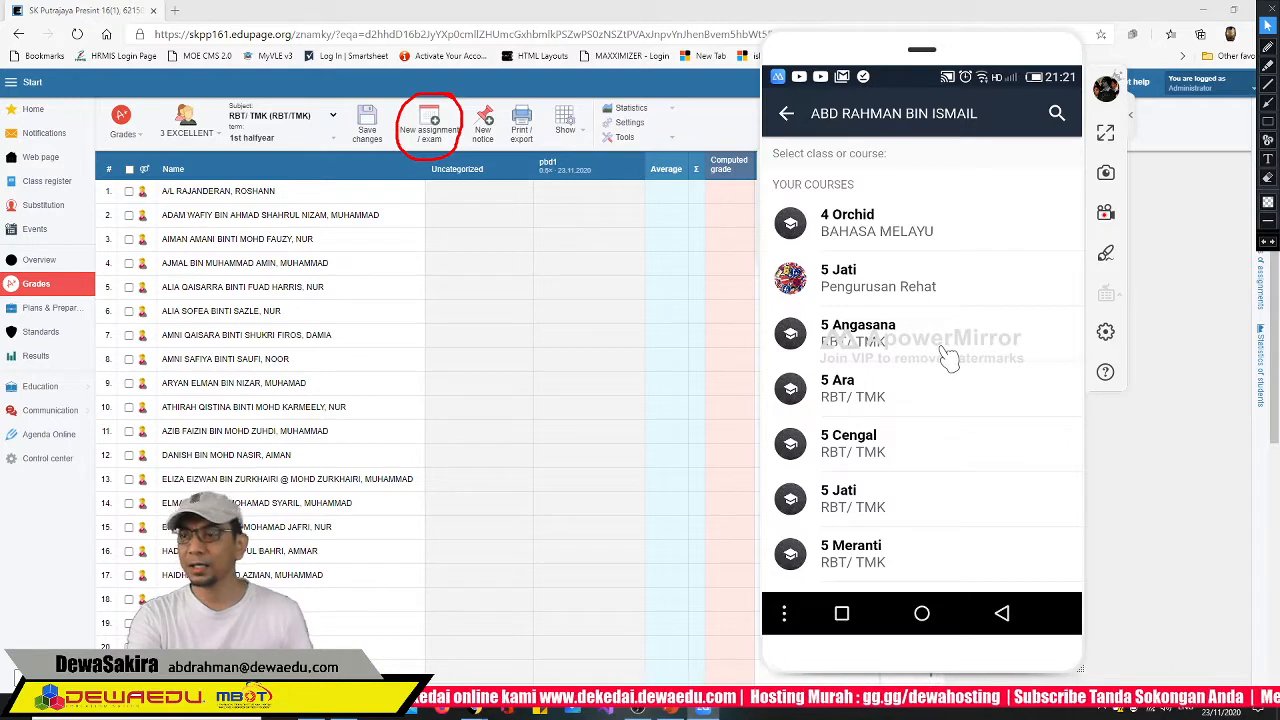
{"action": "scroll", "coordinate": [945, 358], "scroll_direction": "down", "scroll_amount": 5}
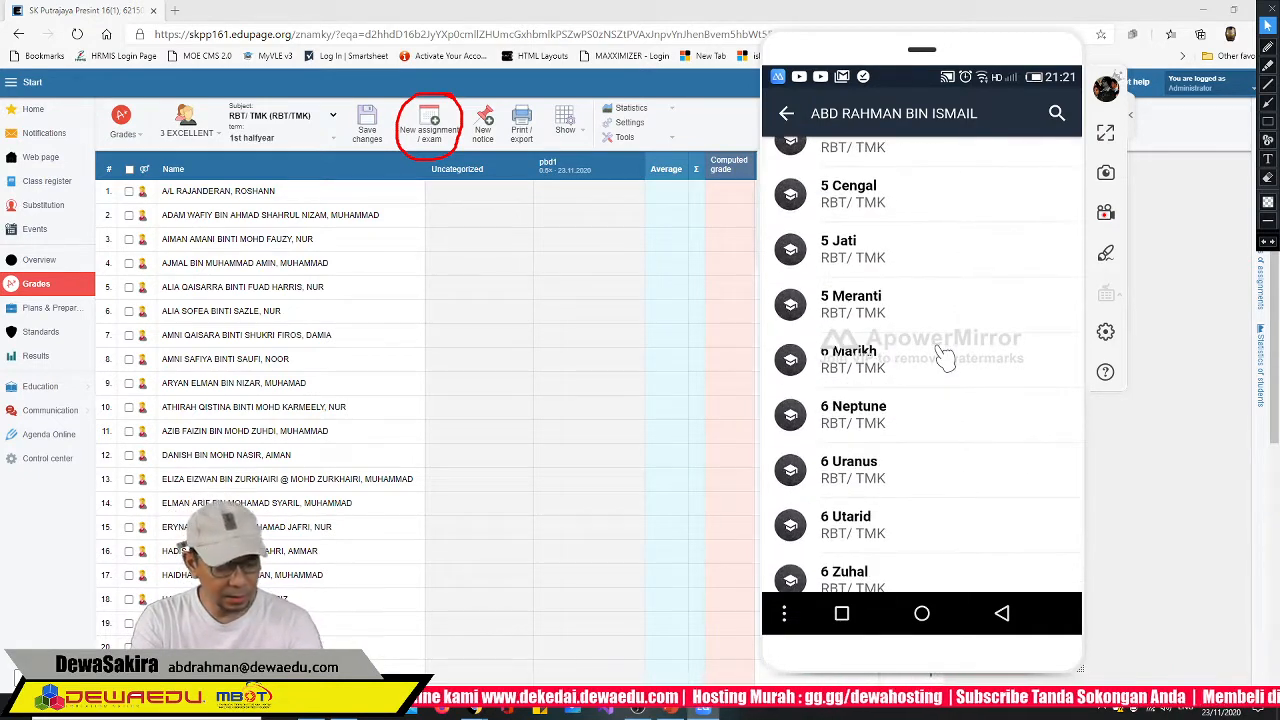
{"action": "scroll", "coordinate": [945, 358], "scroll_direction": "down", "scroll_amount": 5}
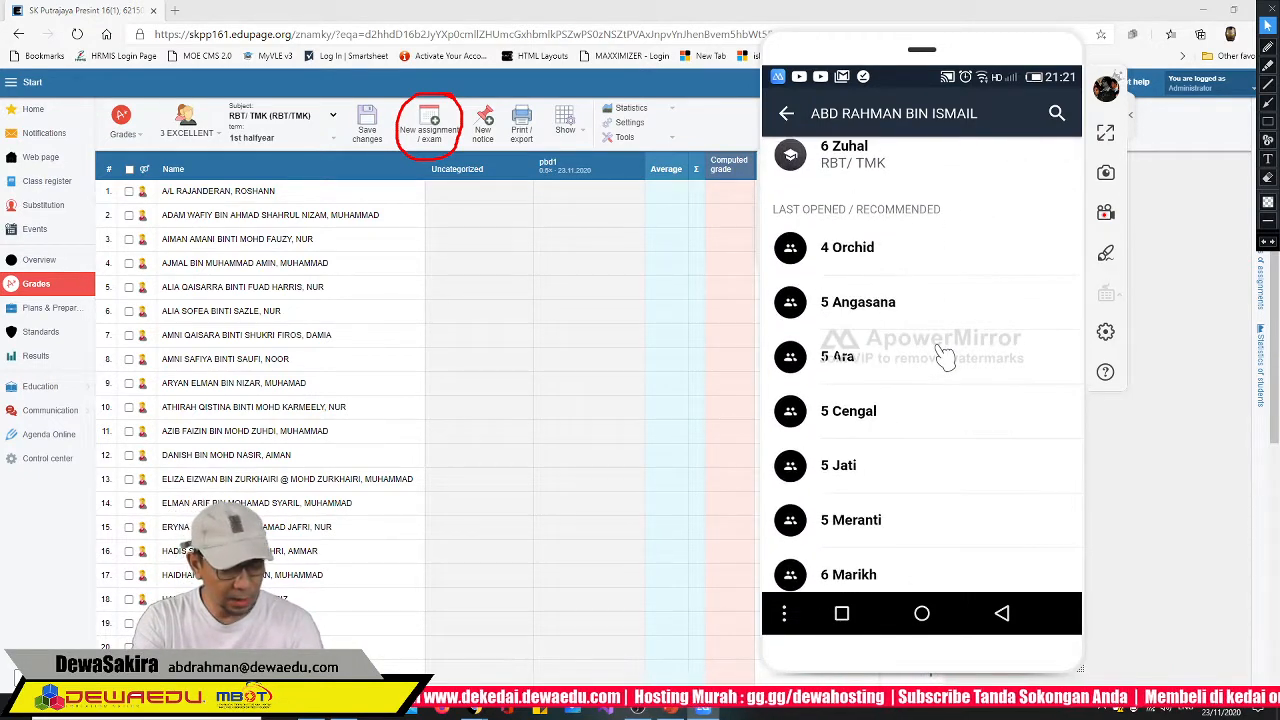
{"action": "scroll", "coordinate": [945, 358], "scroll_direction": "down", "scroll_amount": 4}
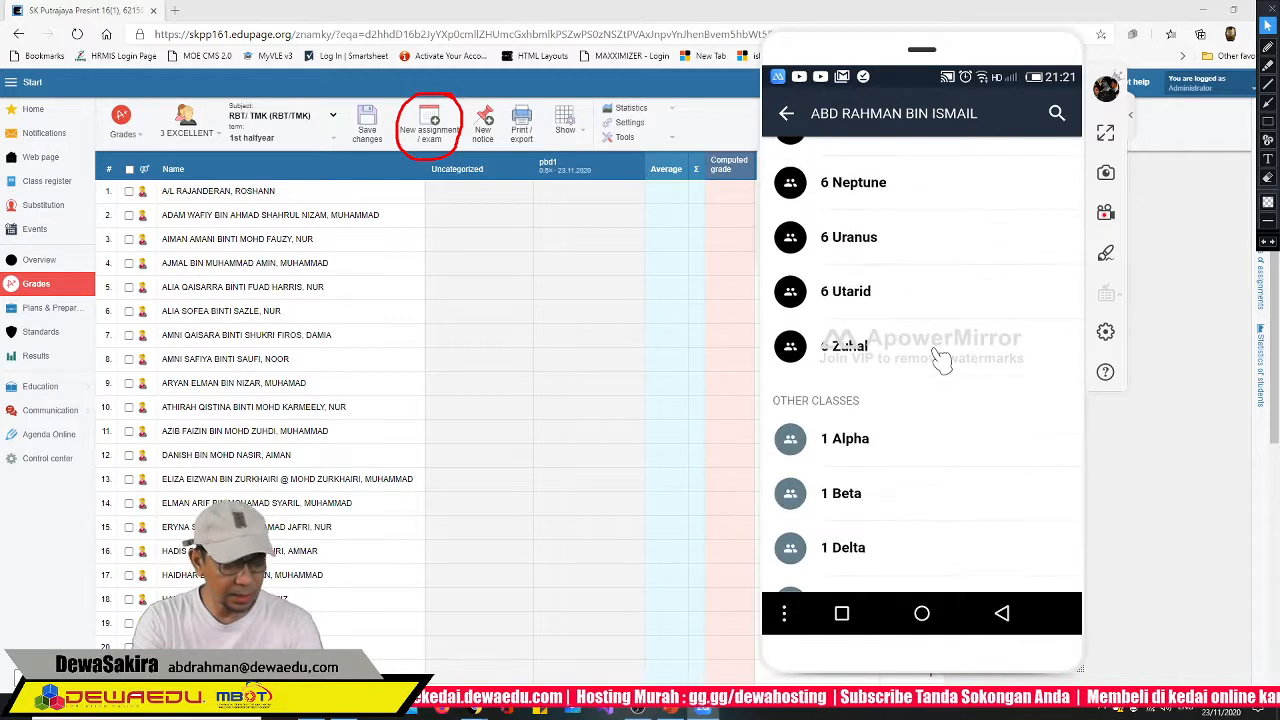
{"action": "scroll", "coordinate": [938, 358], "scroll_direction": "down", "scroll_amount": 2}
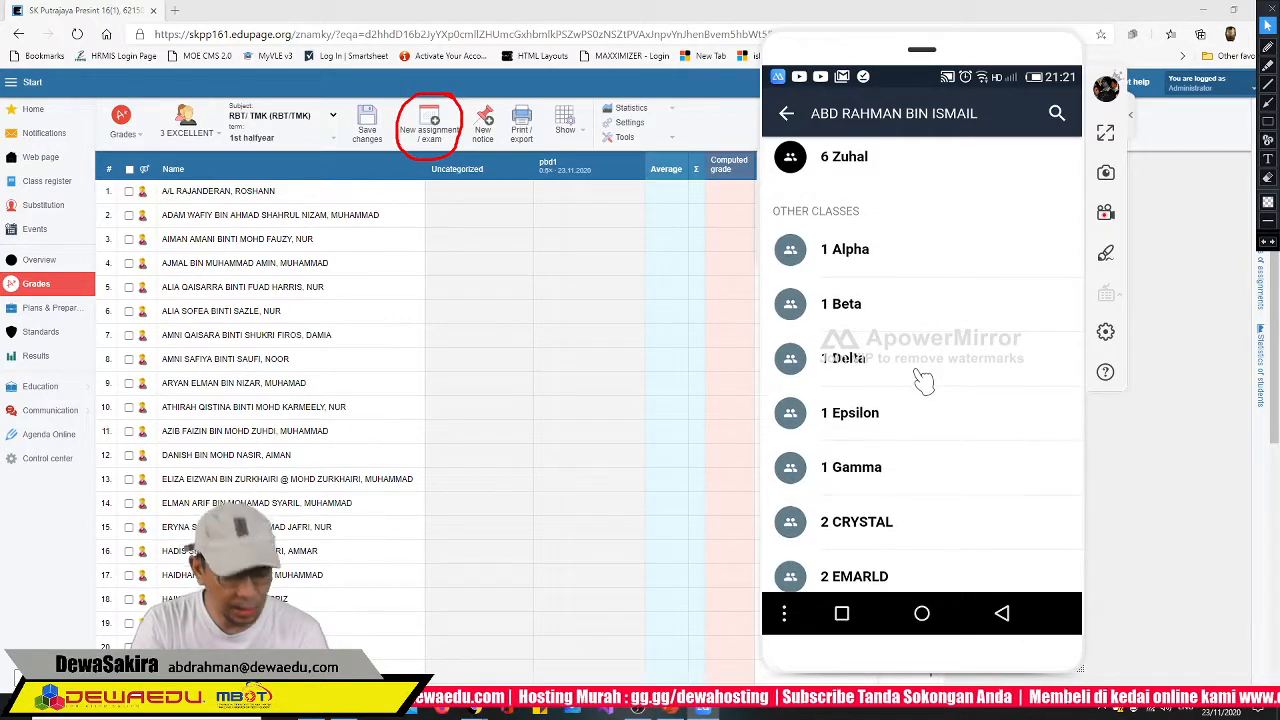
{"action": "scroll", "coordinate": [922, 372], "scroll_direction": "down", "scroll_amount": 5}
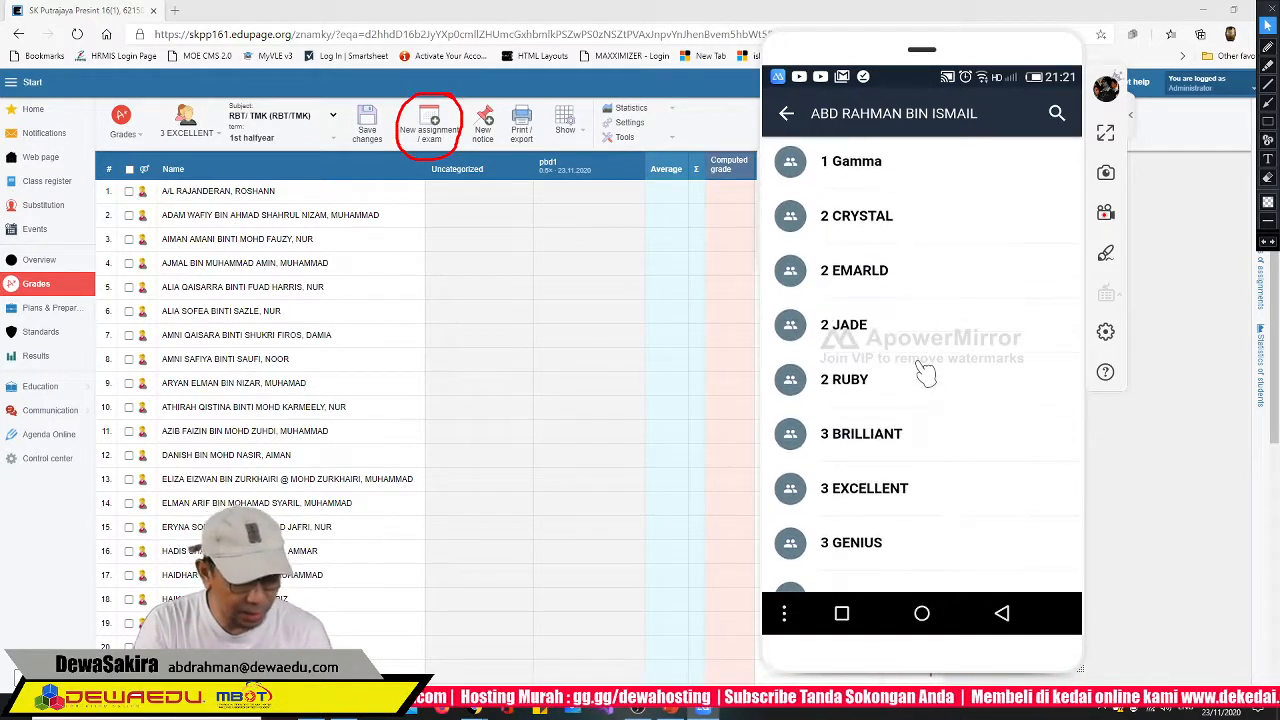
{"action": "left_click", "coordinate": [914, 366]}
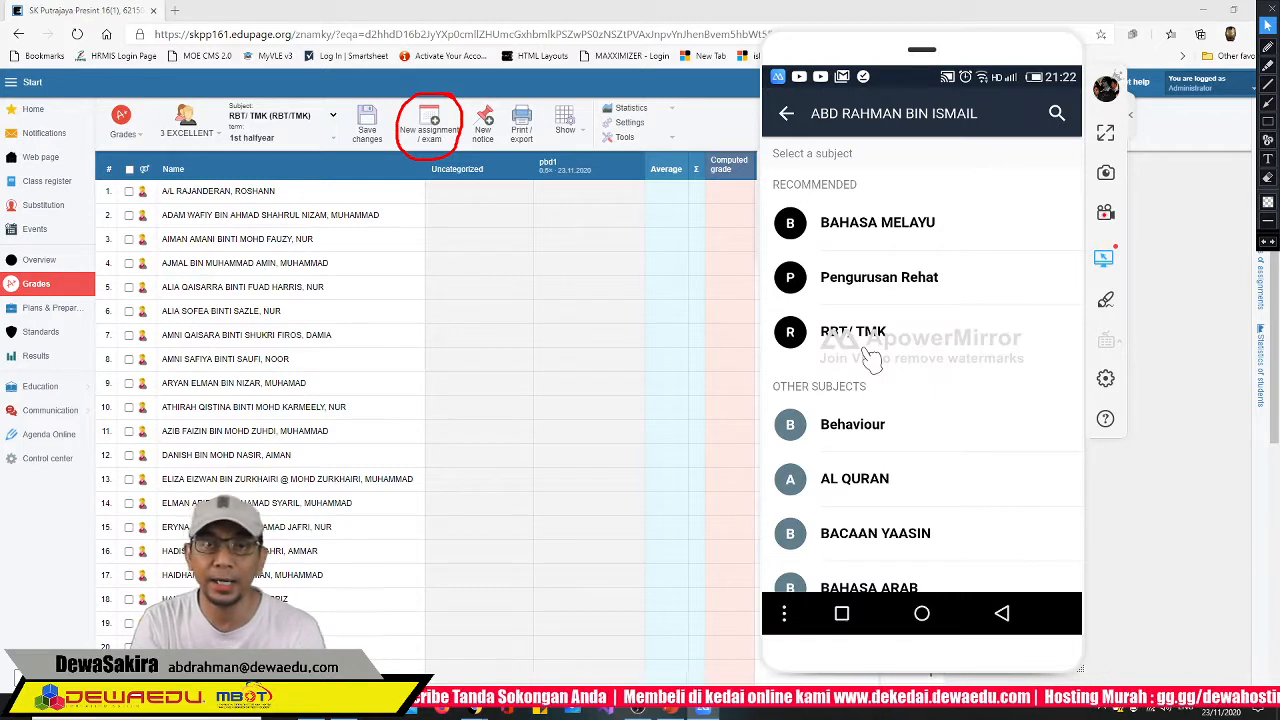
{"action": "left_click", "coordinate": [866, 356]}
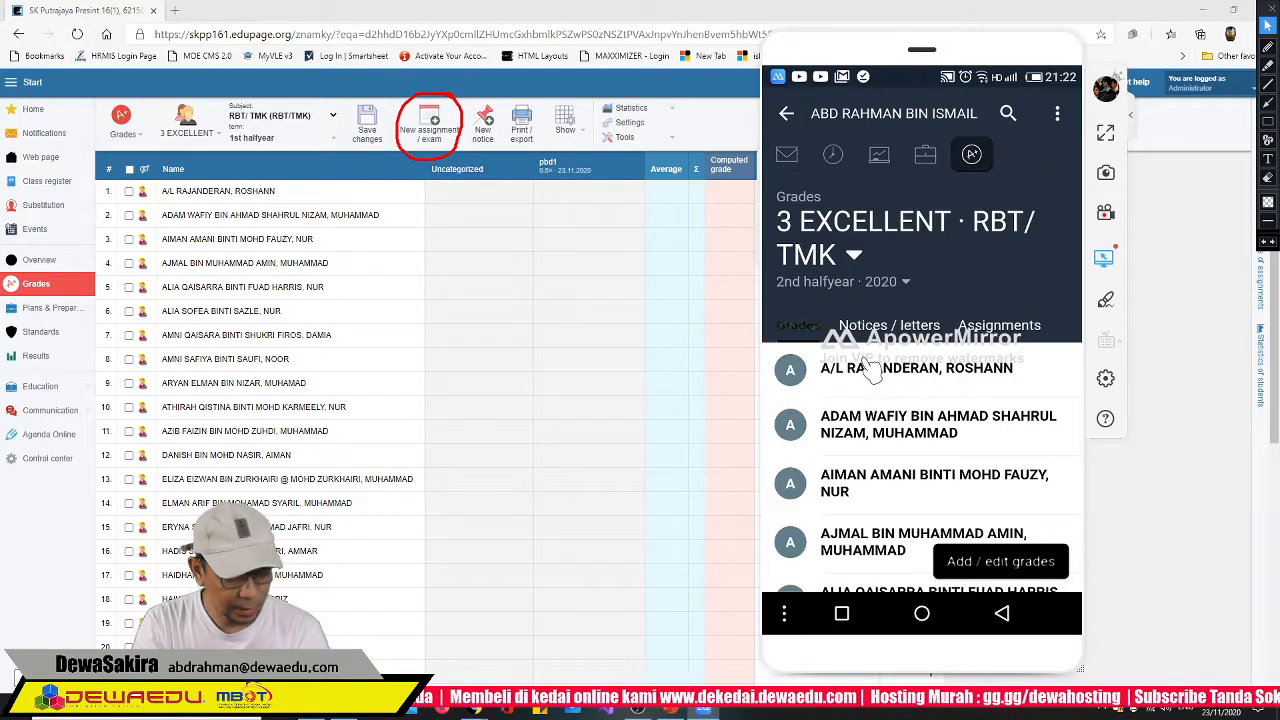
Open grade editing for 3 EXCELLENT in the phone app and set the term to 1st halfyear 2020
{"action": "scroll", "coordinate": [868, 375], "scroll_direction": "down", "scroll_amount": 1}
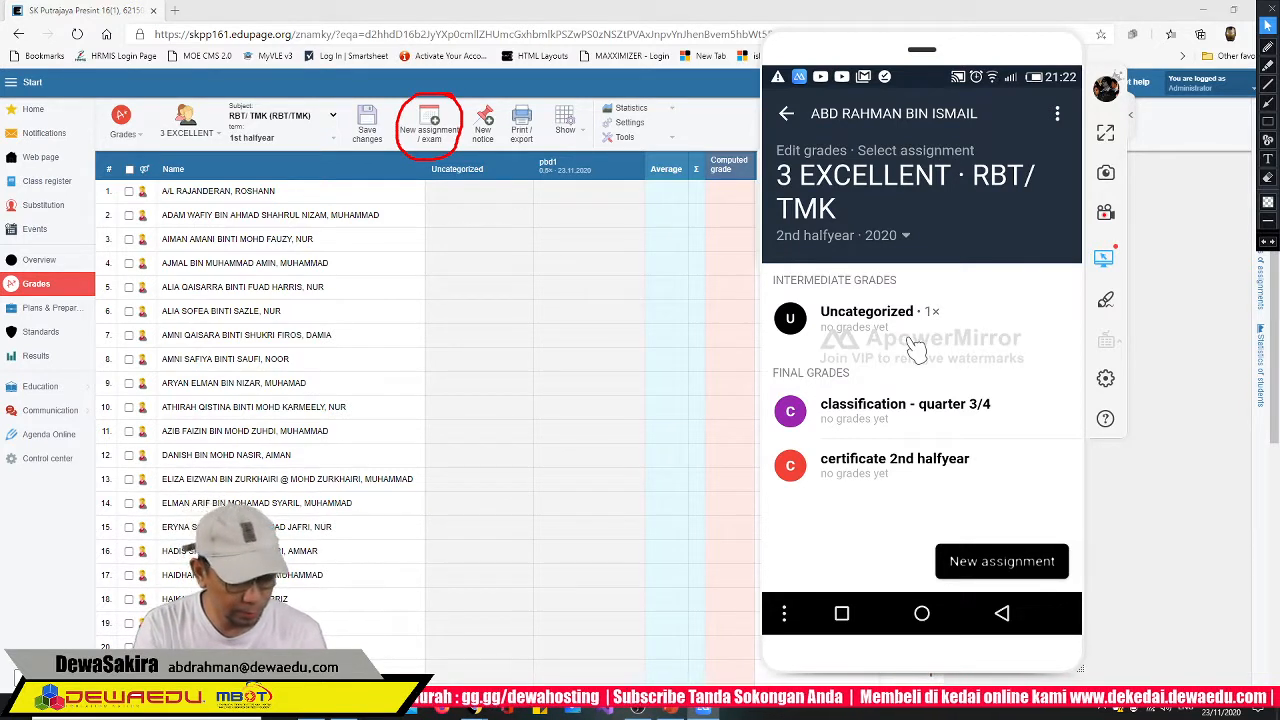
{"action": "left_click", "coordinate": [913, 346]}
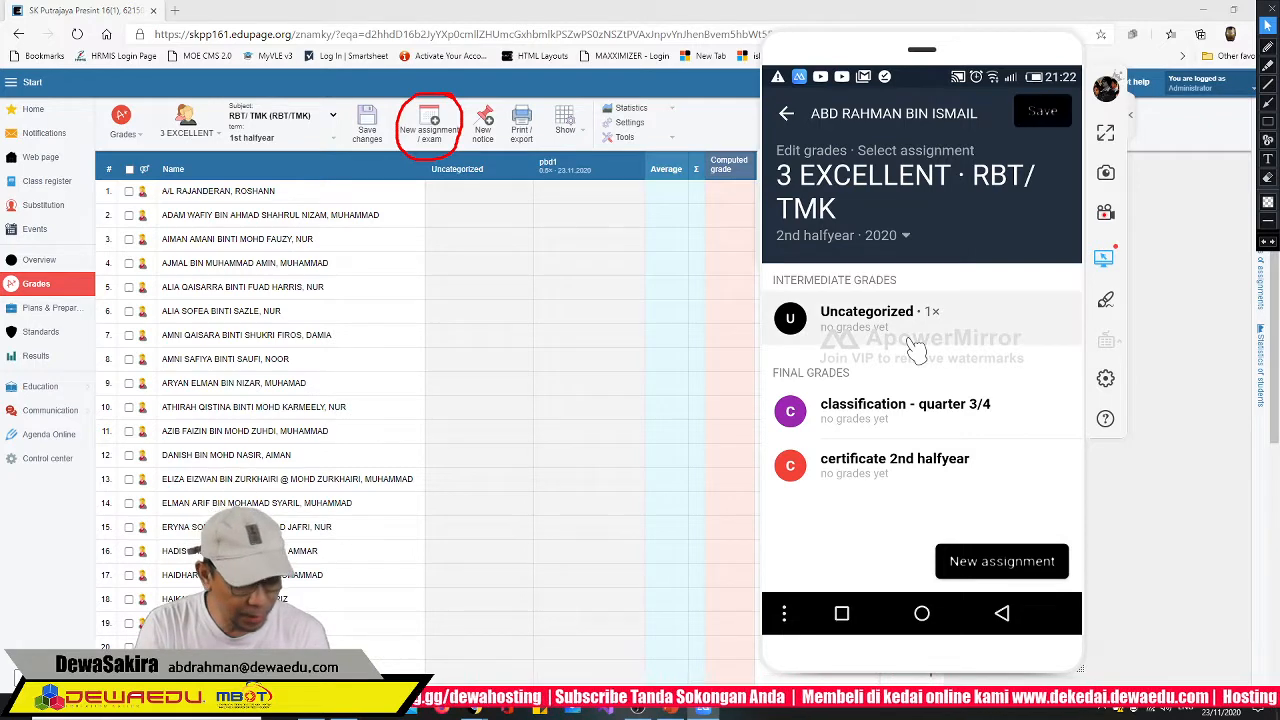
{"action": "left_click", "coordinate": [1002, 613]}
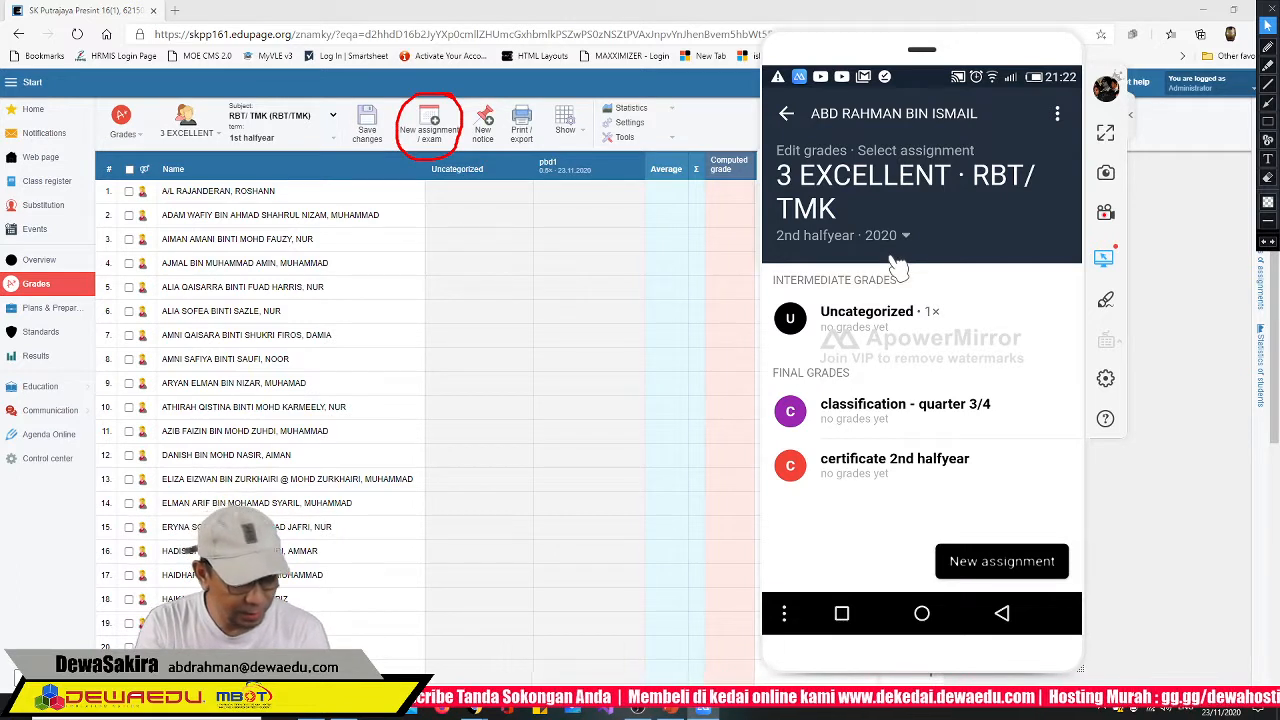
{"action": "left_click", "coordinate": [476, 318]}
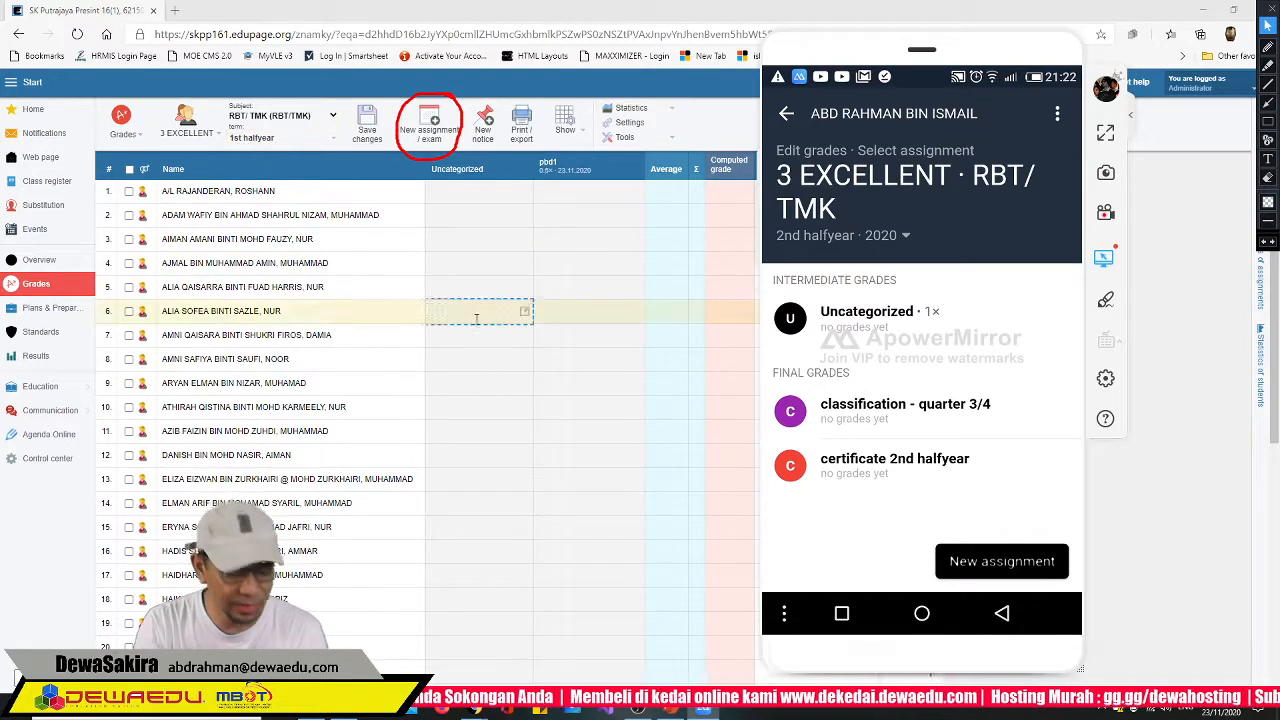
{"action": "left_click", "coordinate": [561, 334]}
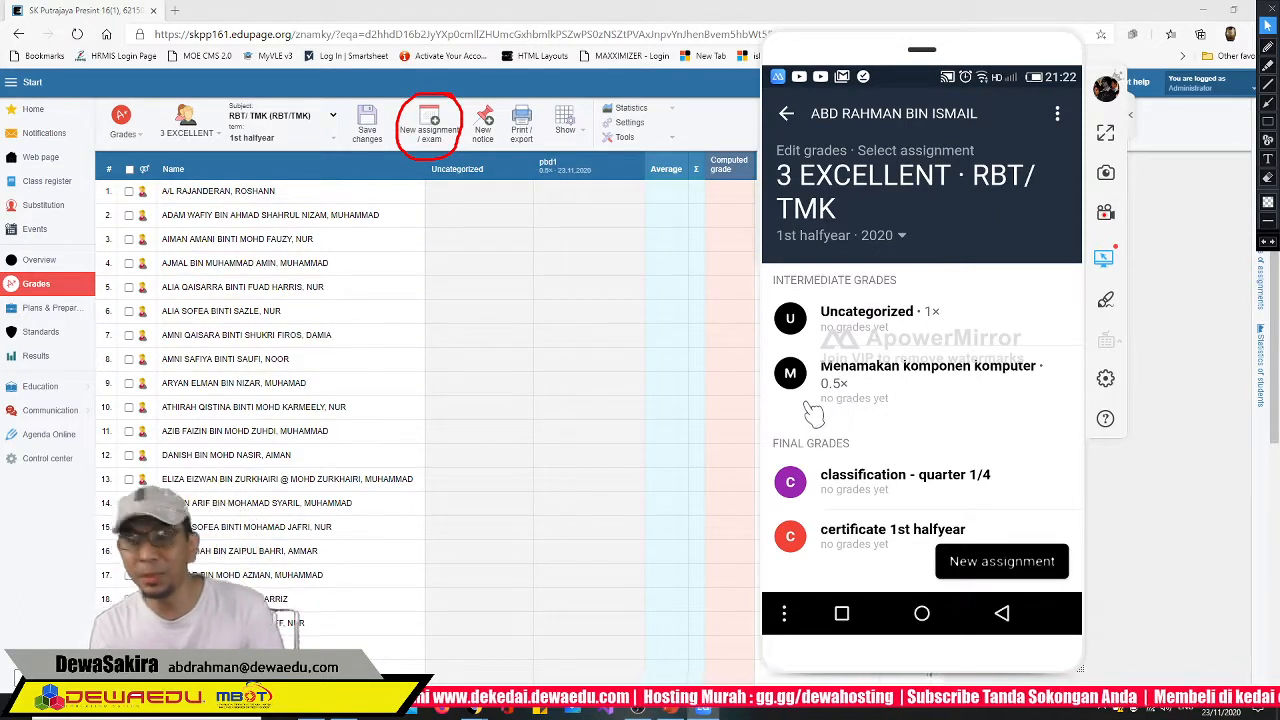
Grade the assignment "Menamakan komponen komputer" on the phone, giving the second student 3 and the eighth student 2, and save
{"action": "left_click", "coordinate": [910, 380]}
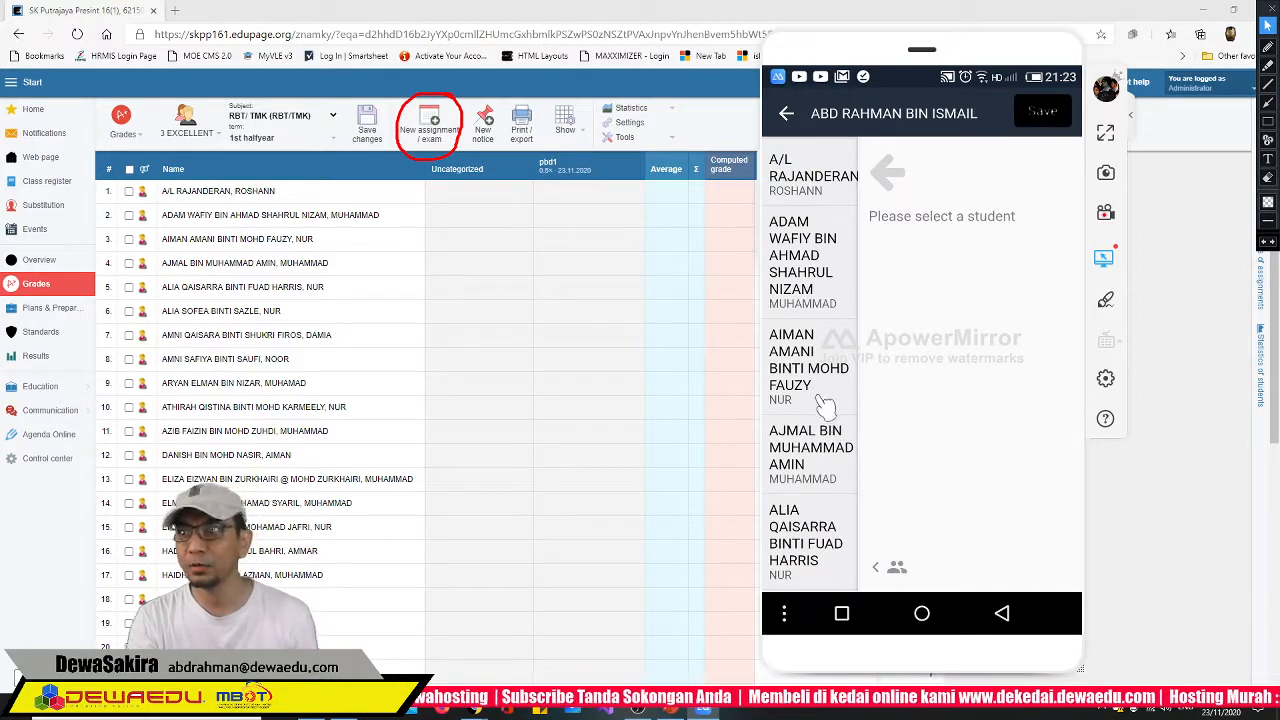
{"action": "left_click", "coordinate": [793, 282]}
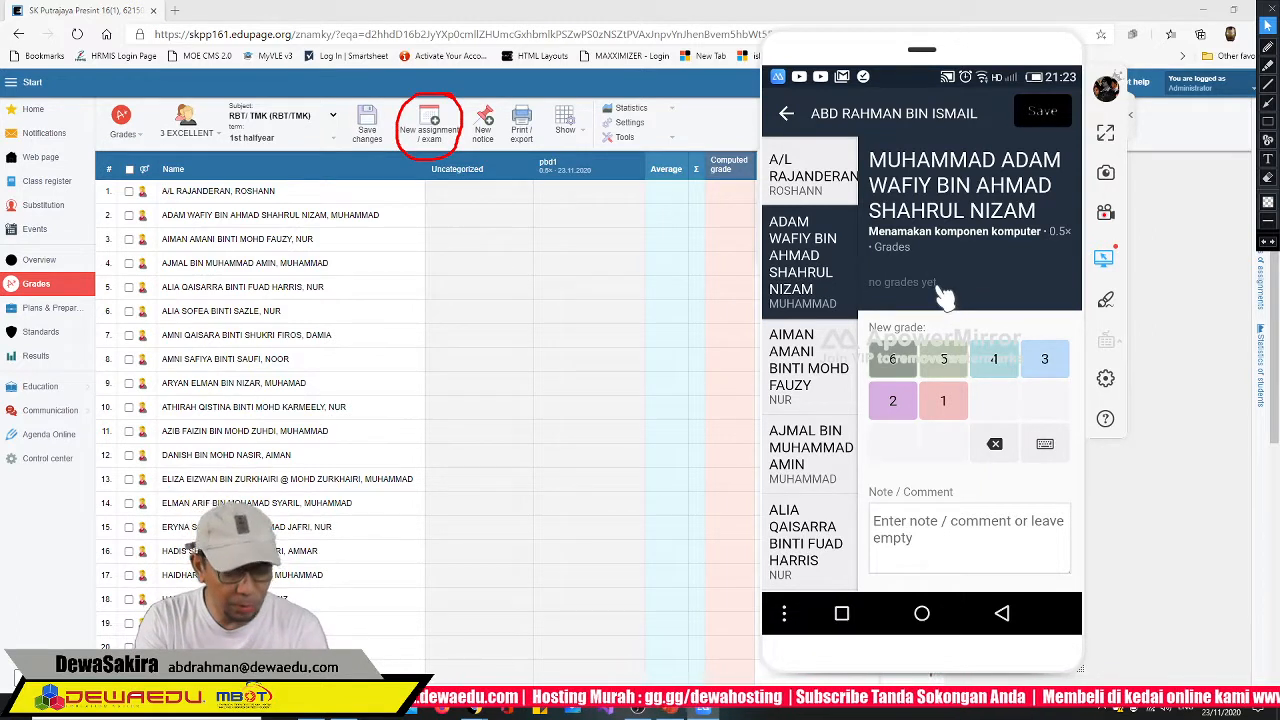
{"action": "left_click", "coordinate": [1044, 358]}
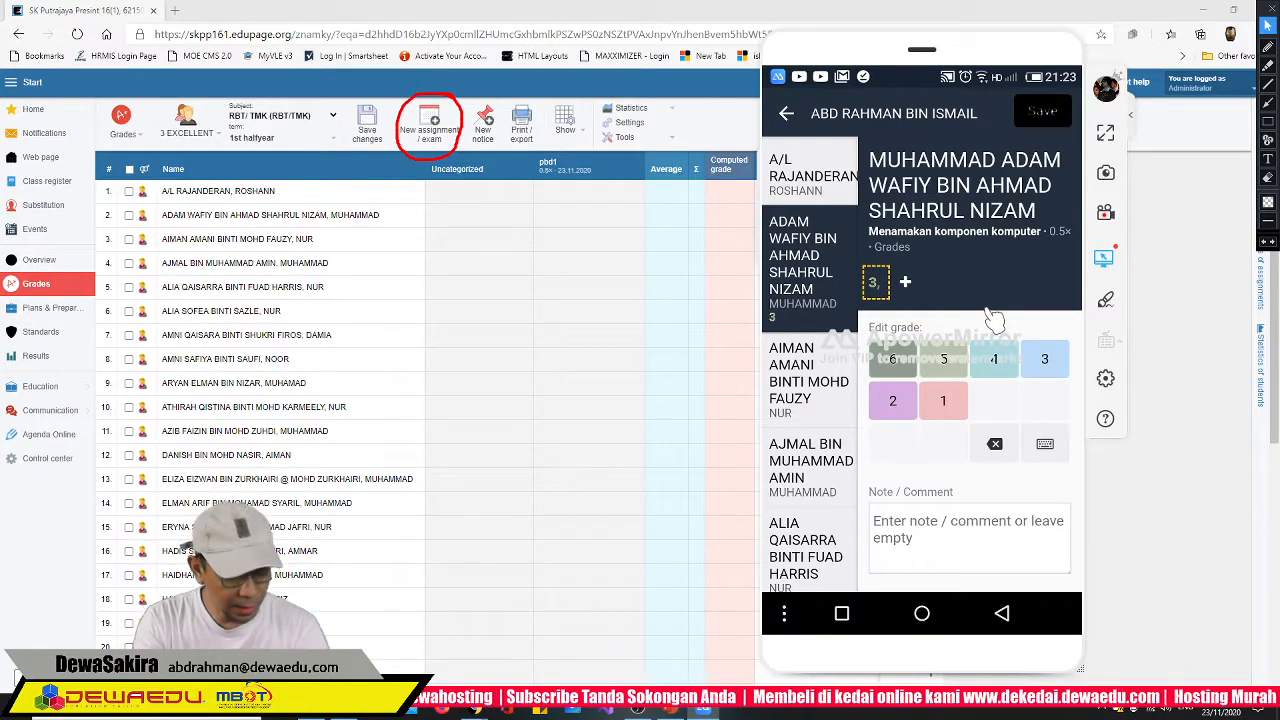
{"action": "scroll", "coordinate": [810, 364], "scroll_direction": "down", "scroll_amount": 3}
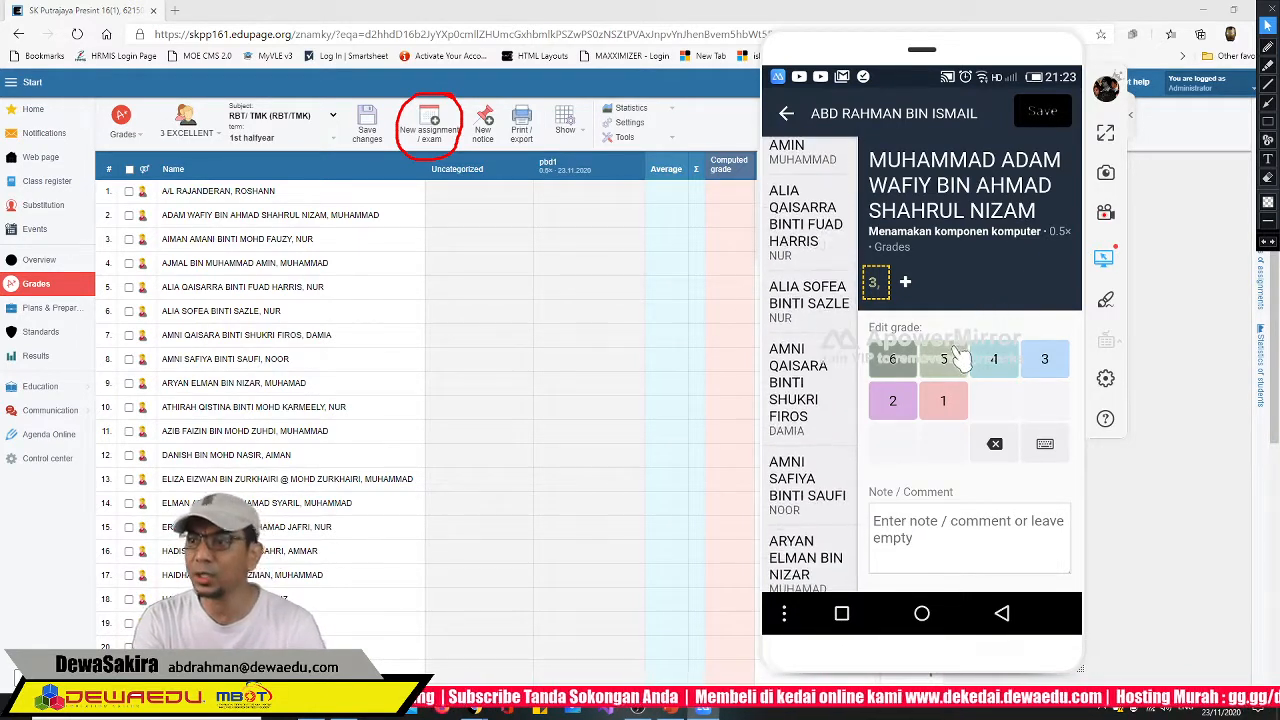
{"action": "scroll", "coordinate": [810, 364], "scroll_direction": "down", "scroll_amount": 1}
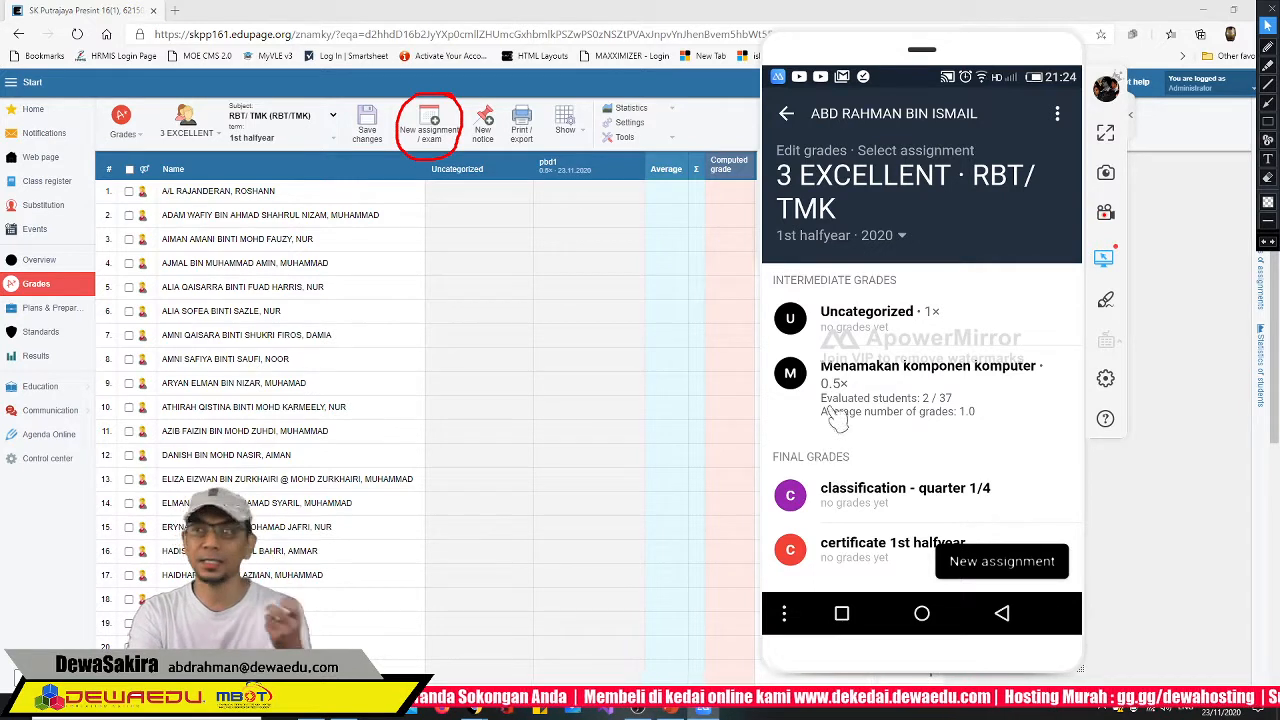
Reload the grade book in the browser, add a second pbd1 grade of 4 for the second student, and save the changes
{"action": "left_click", "coordinate": [690, 270]}
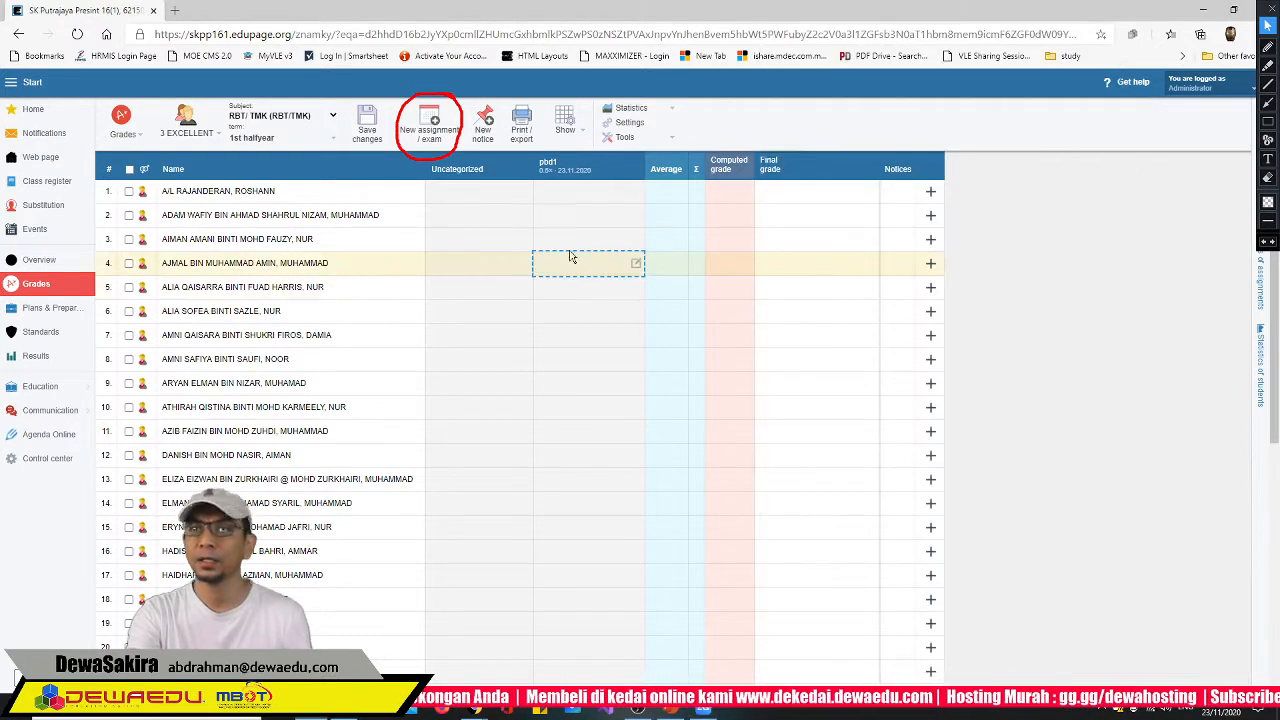
{"action": "left_click", "coordinate": [79, 35]}
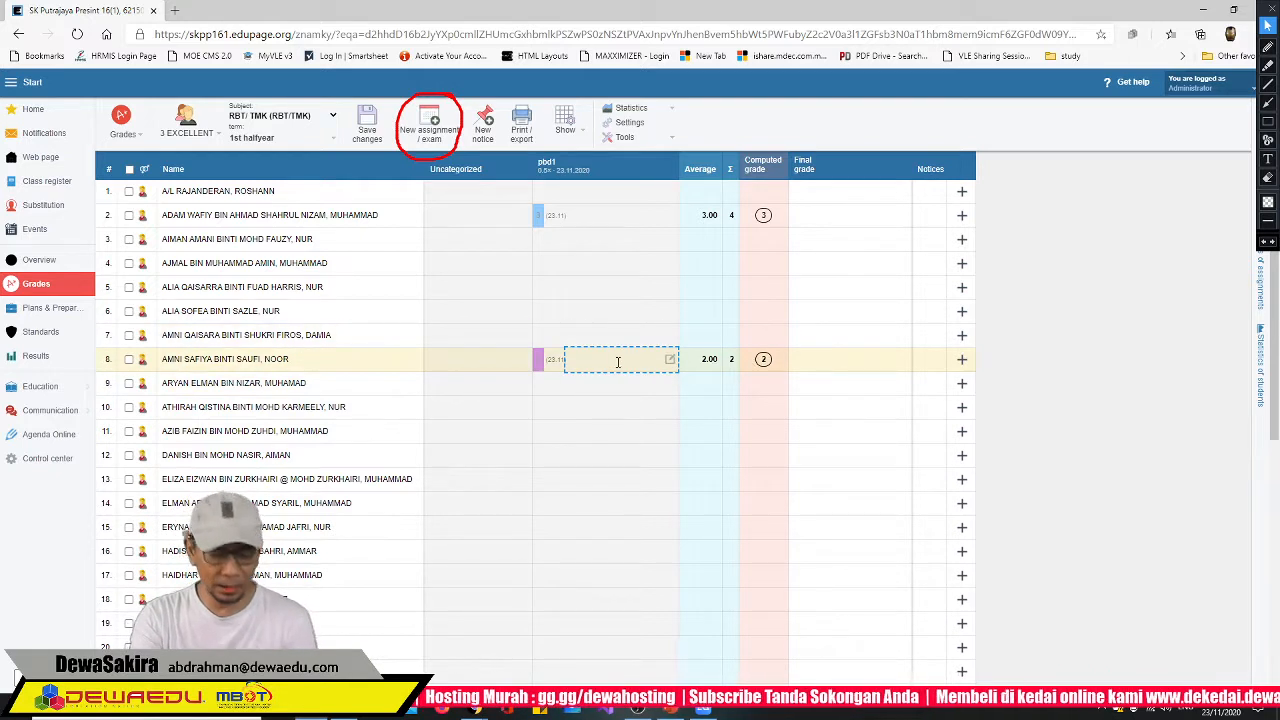
{"action": "left_click", "coordinate": [552, 216]}
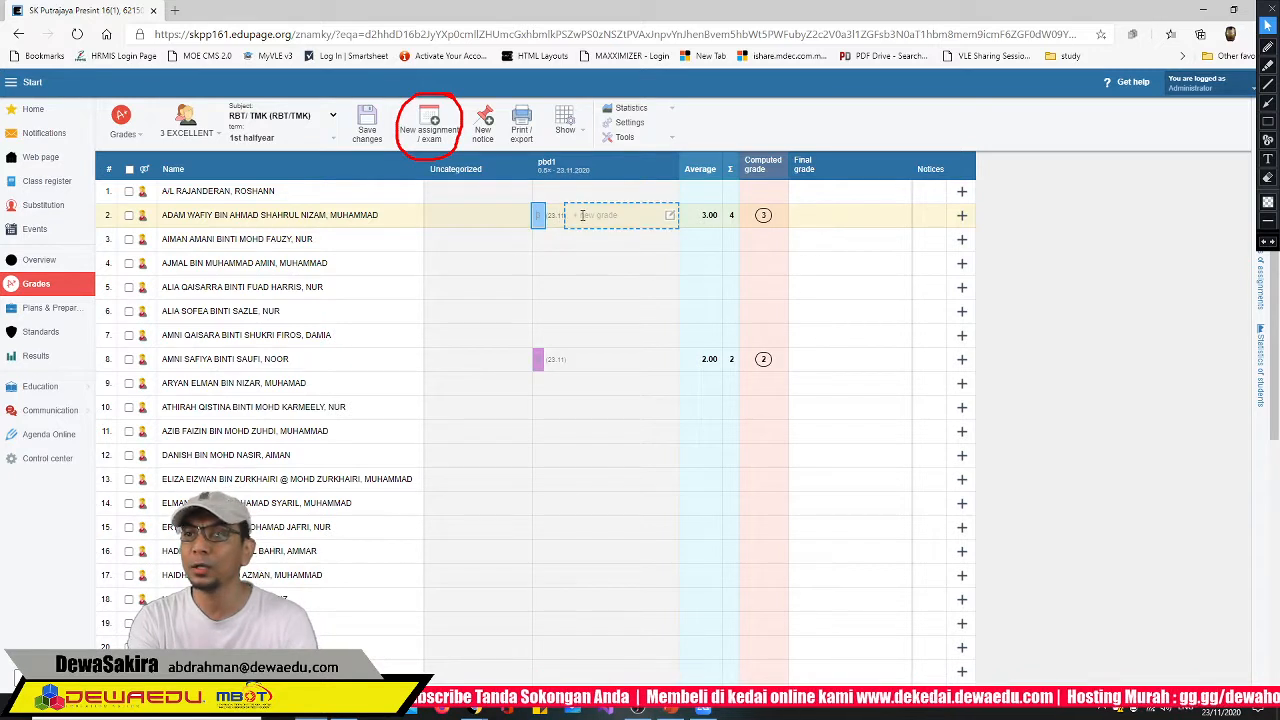
{"action": "left_click", "coordinate": [582, 215]}
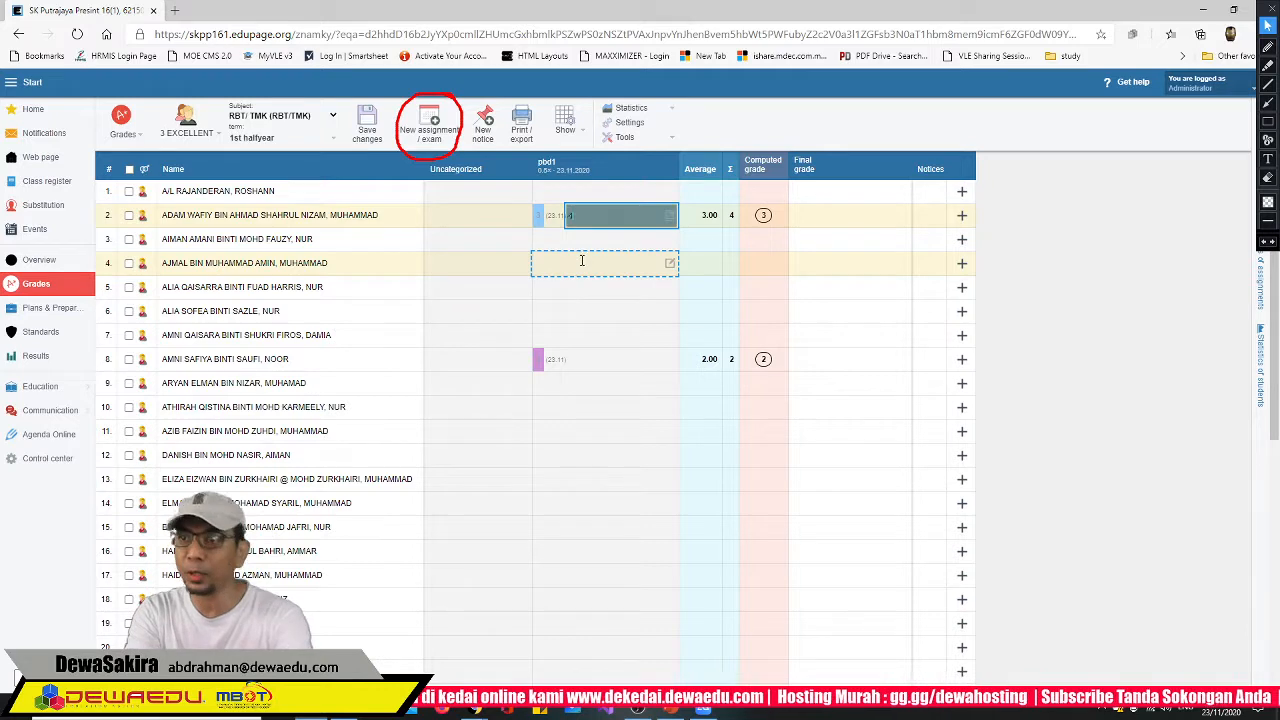
{"action": "left_click", "coordinate": [575, 311]}
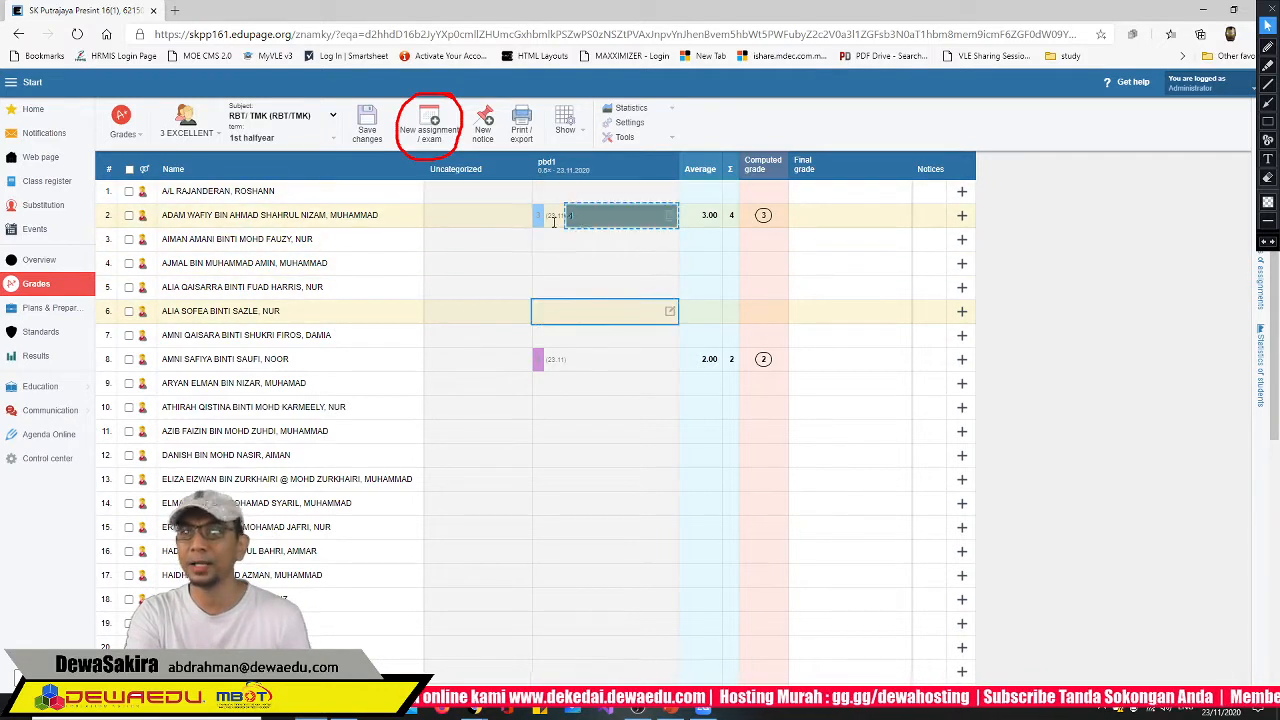
{"action": "left_click", "coordinate": [378, 138]}
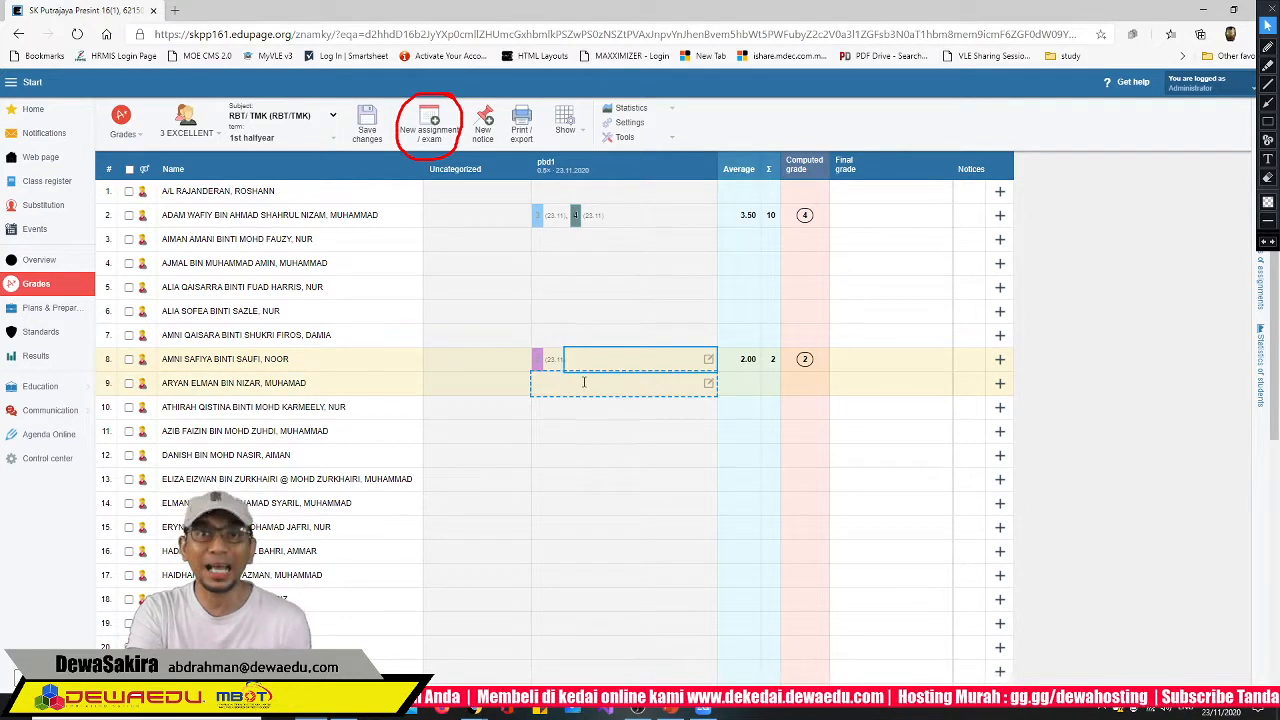
Add a second pbd1 grade of 1 for the eighth student and save the changes
{"action": "type", "text": "1"}
{"action": "key", "text": "Return"}
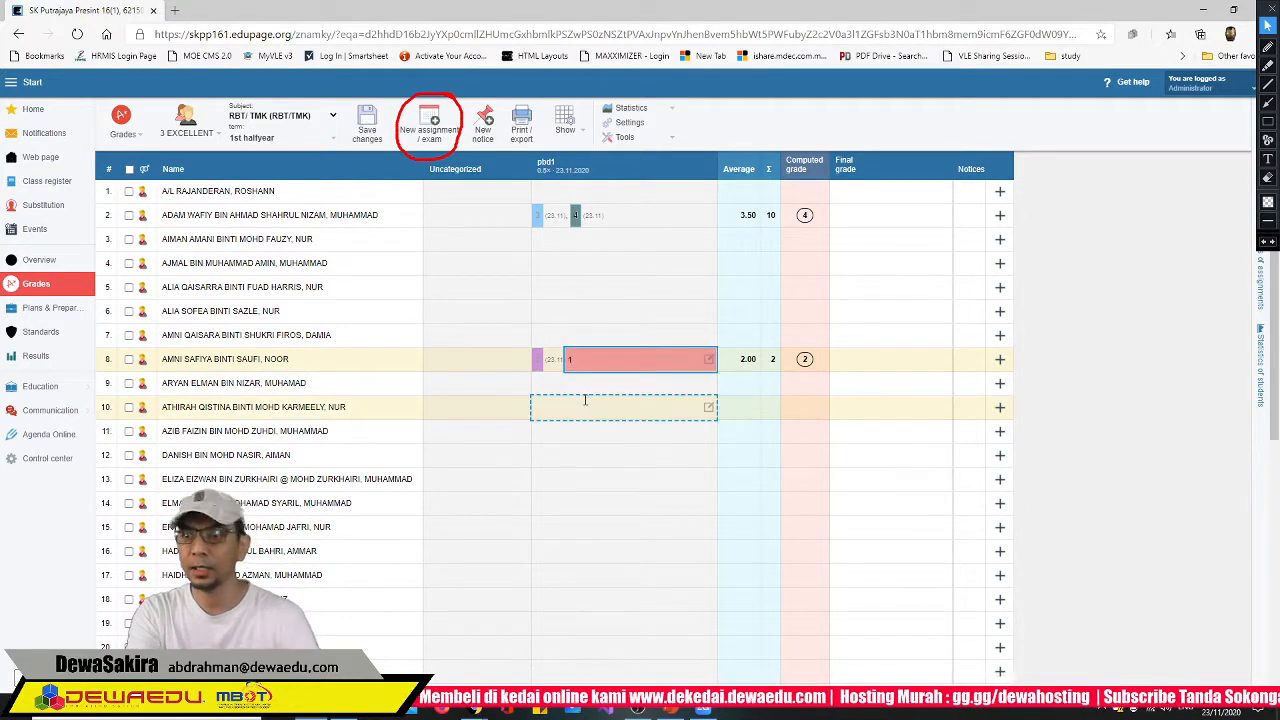
{"action": "left_click", "coordinate": [585, 390]}
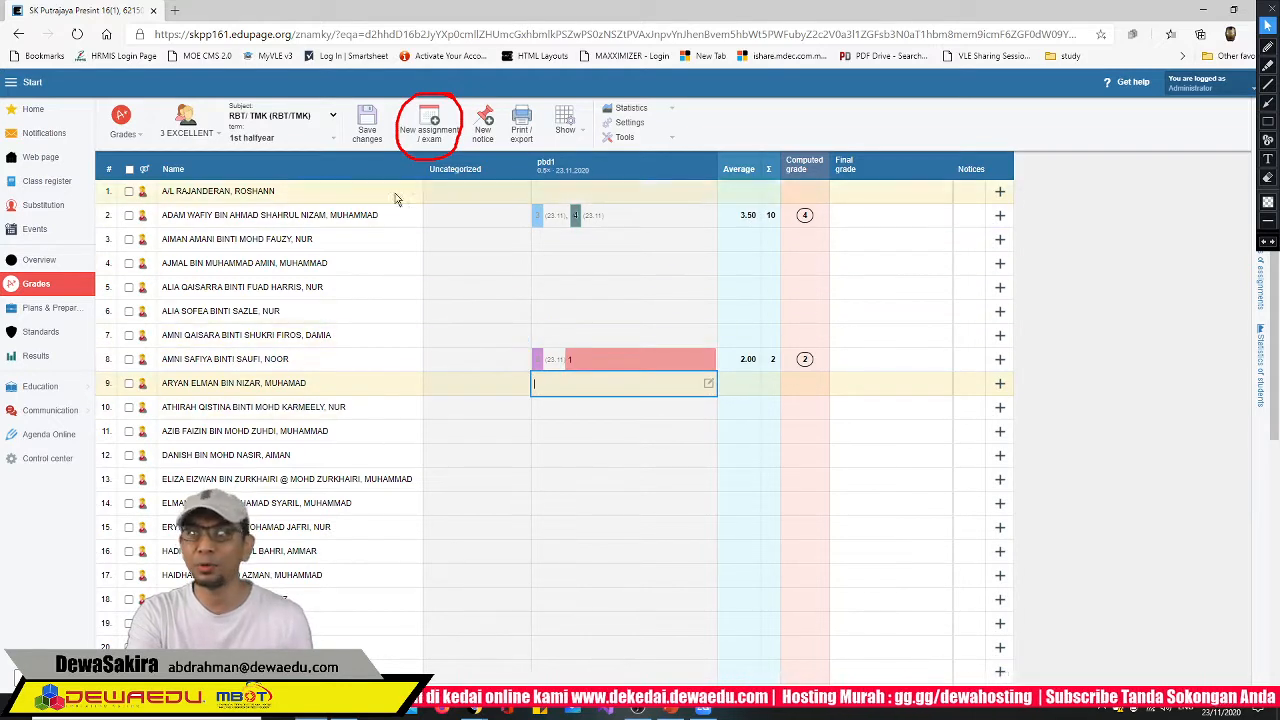
{"action": "left_click", "coordinate": [368, 135]}
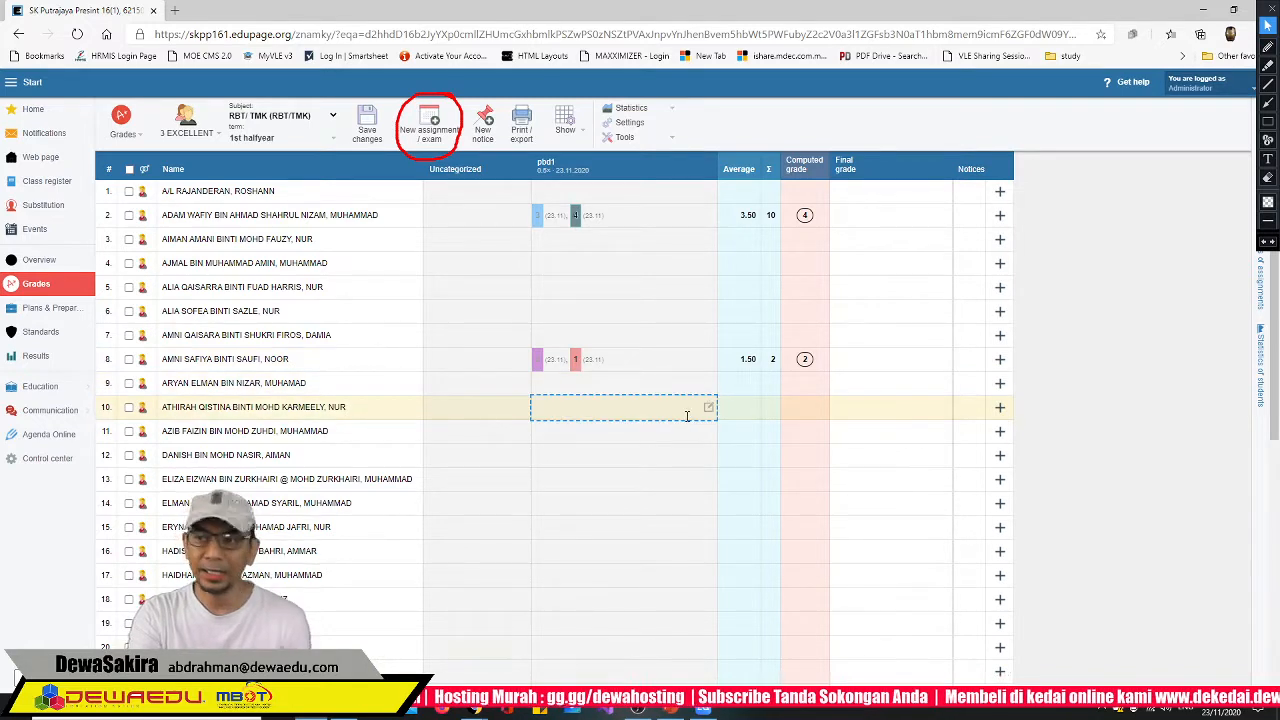
Switch back to the mirrored phone in ApowerMirror and return from the assignment list to the subject selection
{"action": "left_click", "coordinate": [703, 712]}
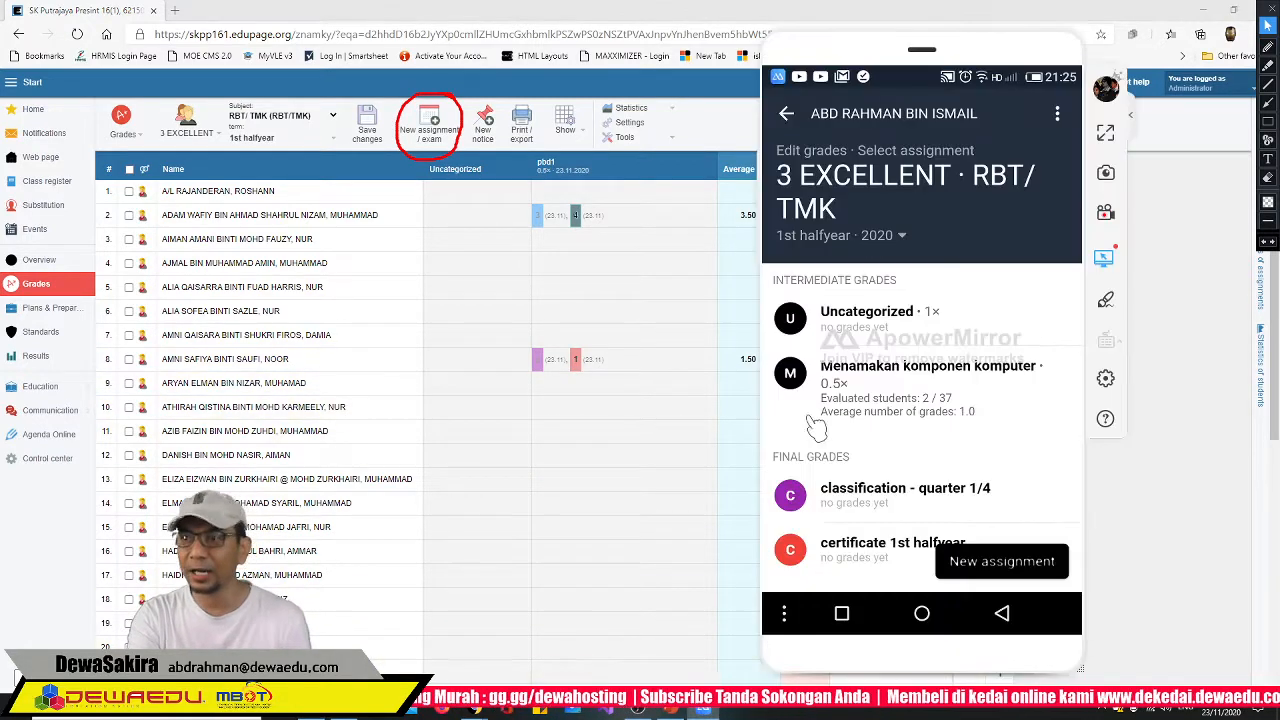
{"action": "left_click", "coordinate": [778, 151]}
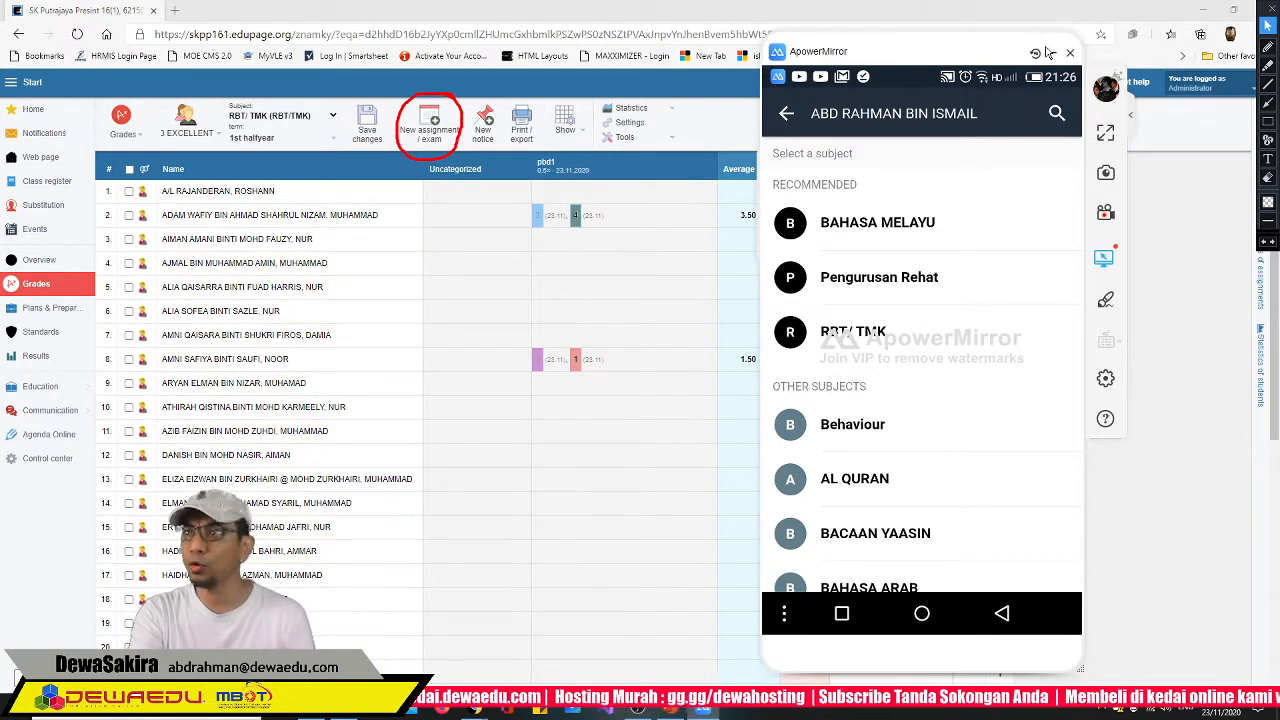
Put away the mirrored phone window and open the copy settings of the pbd1 assignment in the browser grade book
{"action": "left_click", "coordinate": [1053, 54]}
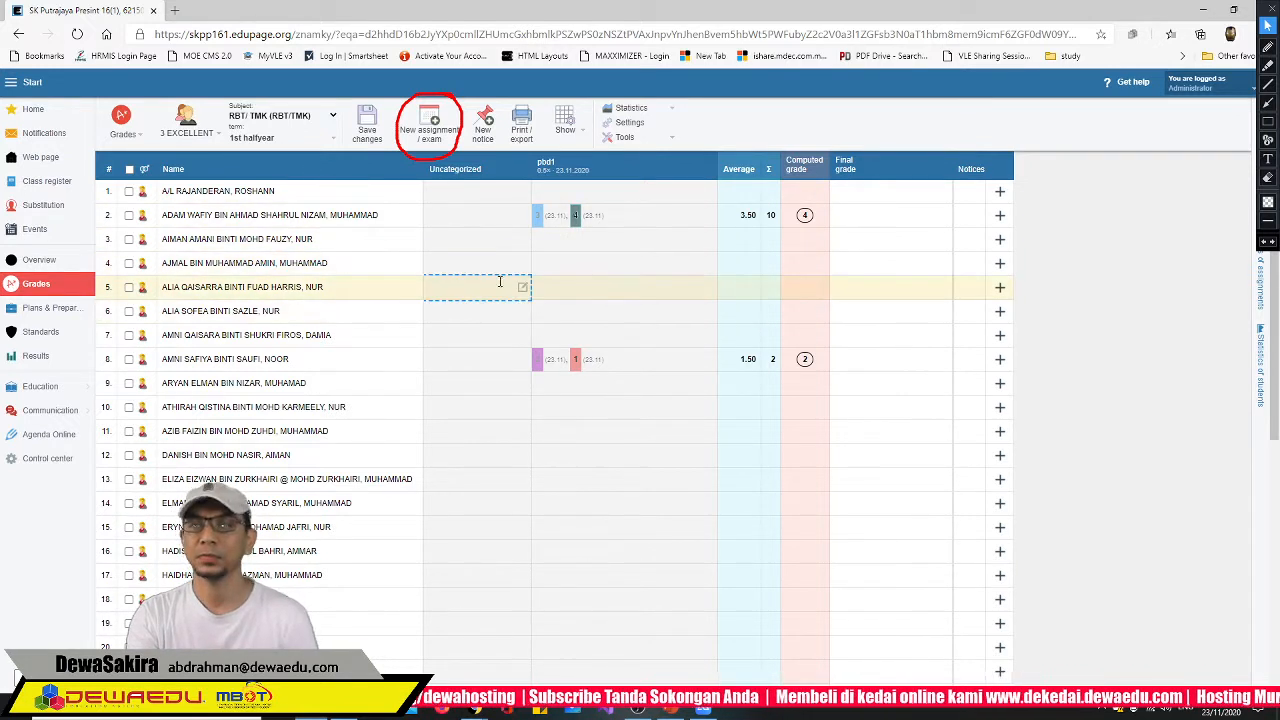
{"action": "left_click", "coordinate": [556, 168]}
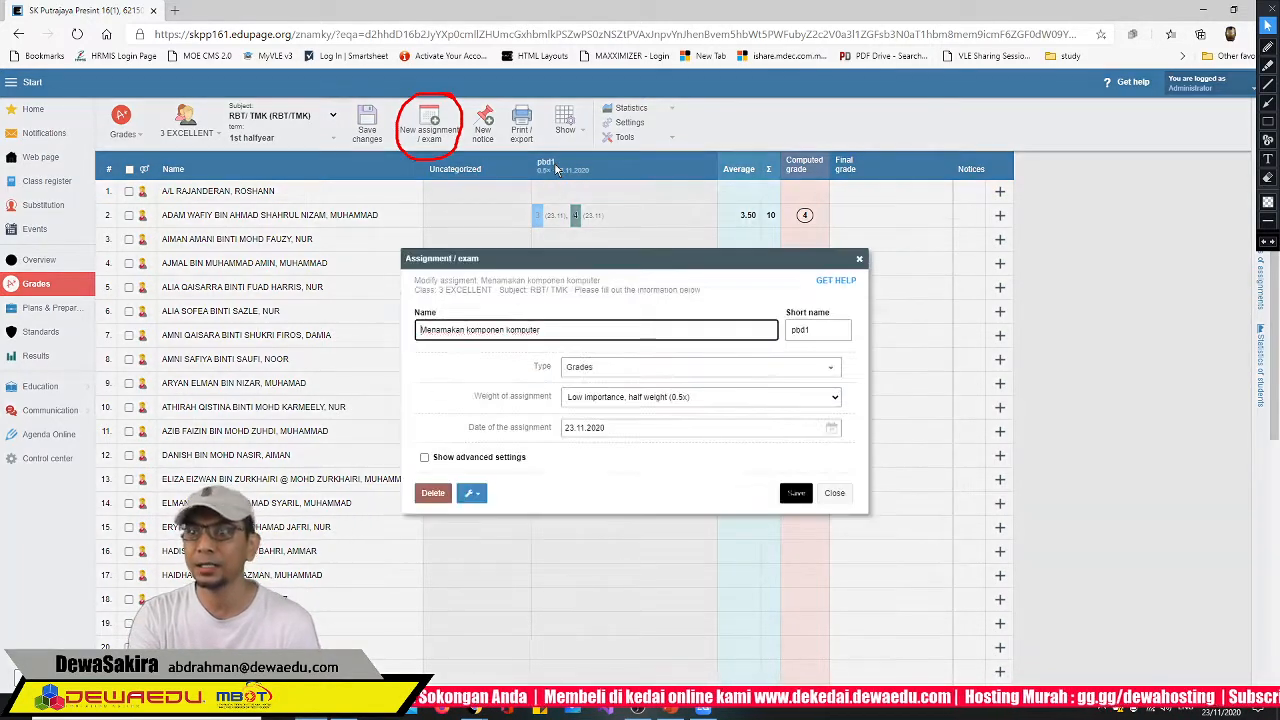
{"action": "left_click_drag", "start_coordinate": [596, 252], "coordinate": [496, 221]}
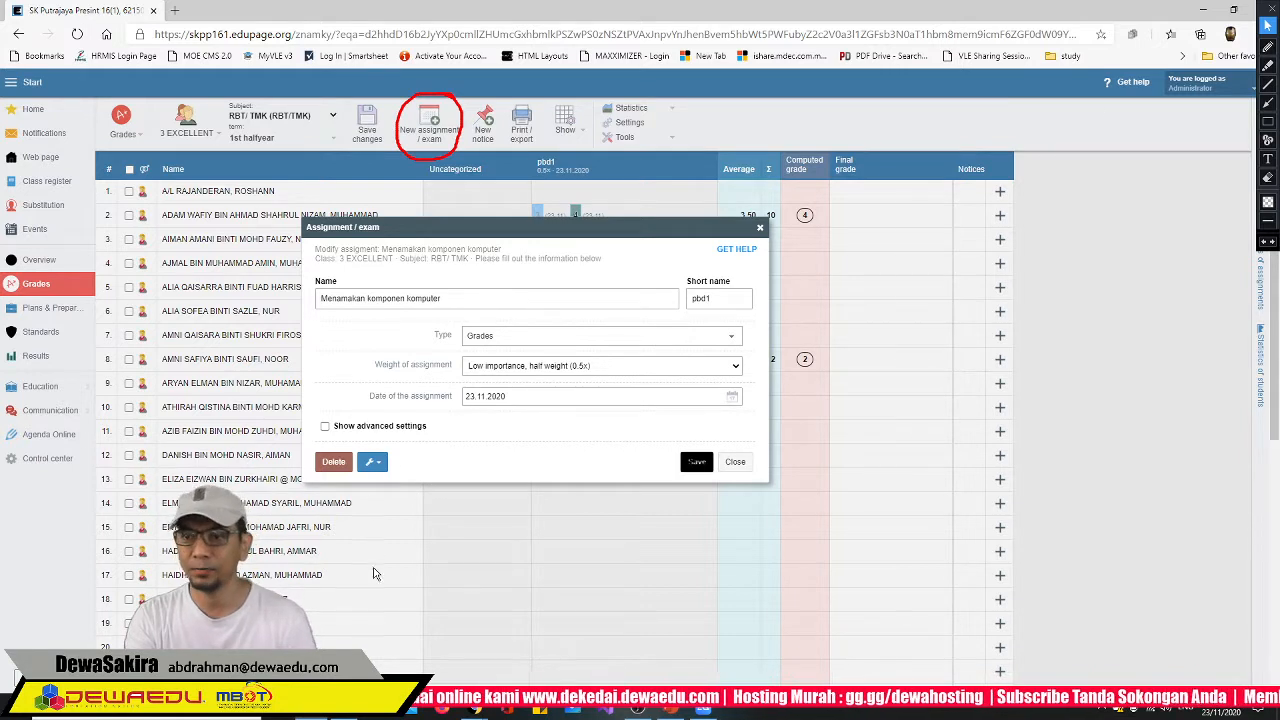
{"action": "left_click", "coordinate": [376, 466]}
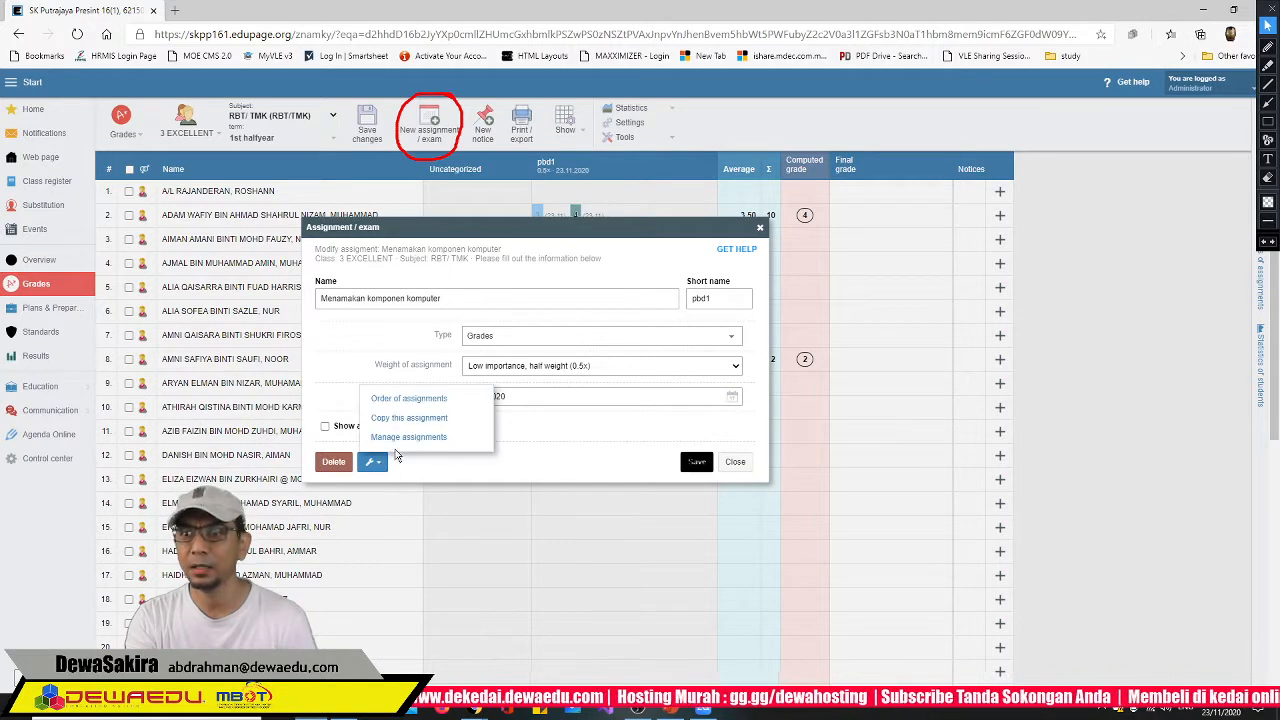
{"action": "left_click", "coordinate": [437, 420]}
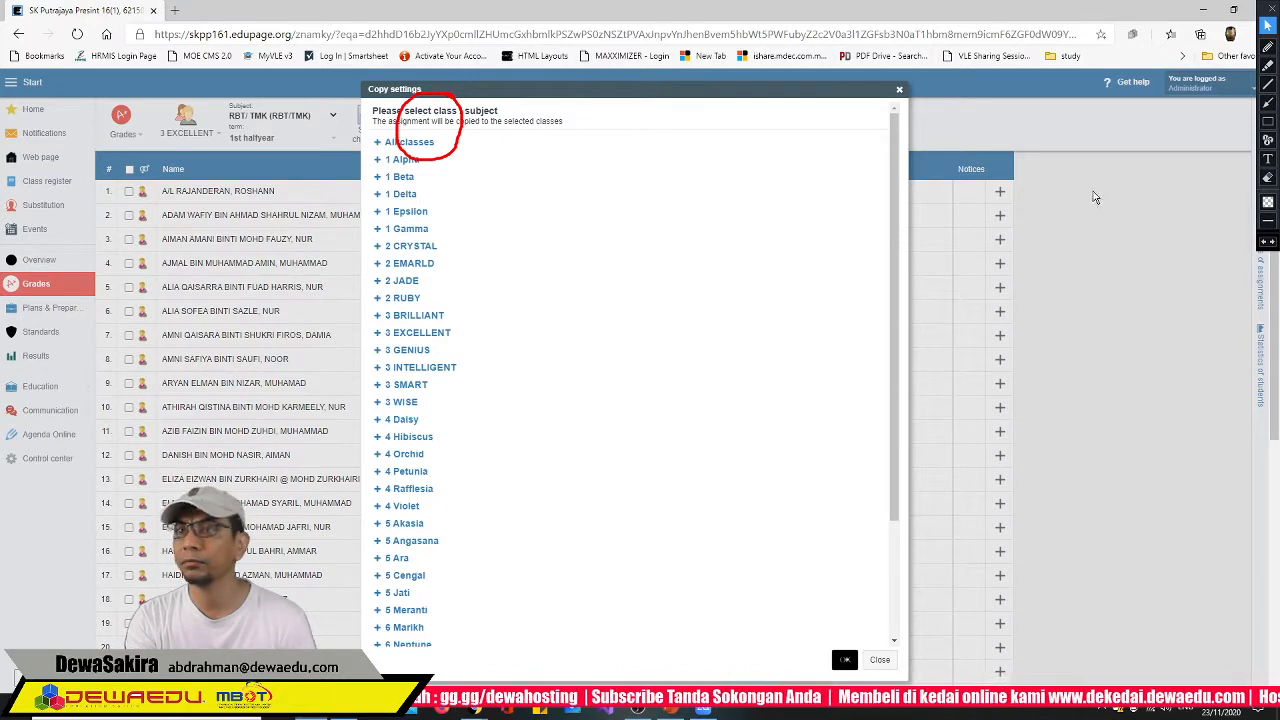
Erase the red circle annotation drawn over the screen and return to the normal pointer
{"action": "left_click", "coordinate": [1267, 176]}
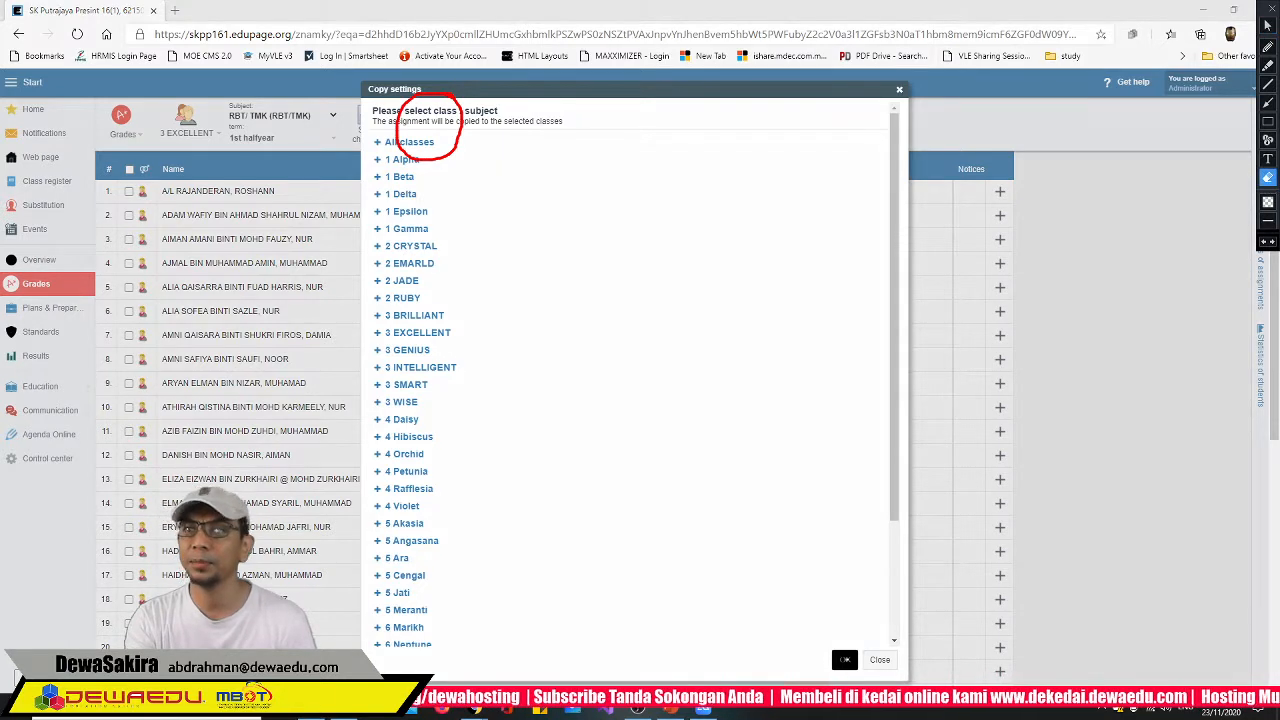
{"action": "left_click_drag", "start_coordinate": [471, 184], "coordinate": [521, 197]}
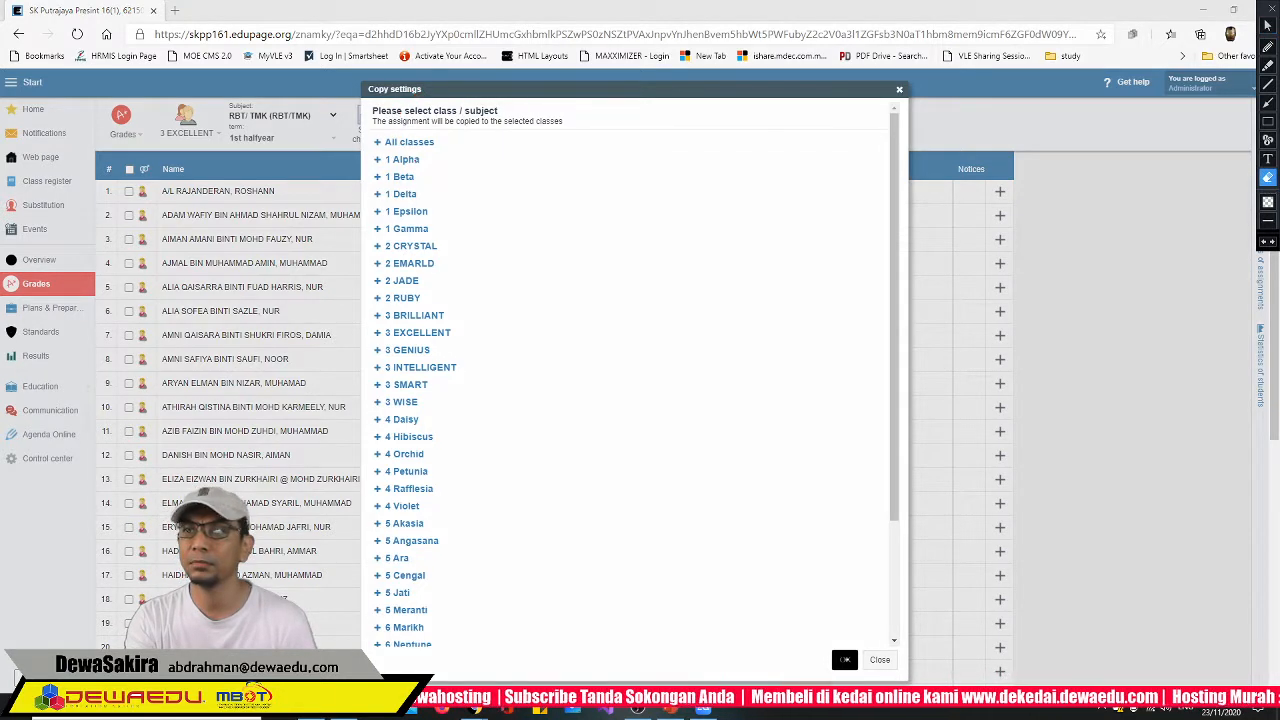
{"action": "left_click", "coordinate": [1268, 30]}
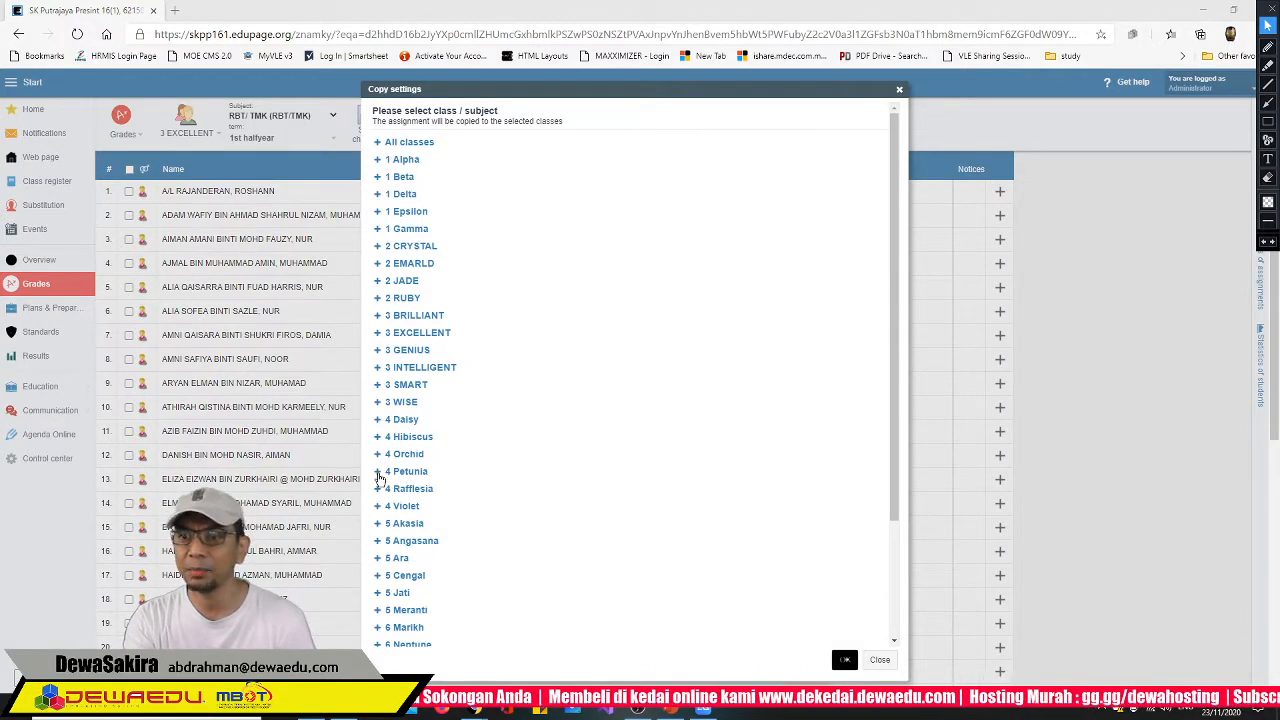
Select only REKA BENTUK DAN TEKNOLOGI of class 4 Petunia as the copy target, and leave the copy settings and the assignment dialog
{"action": "left_click", "coordinate": [379, 476]}
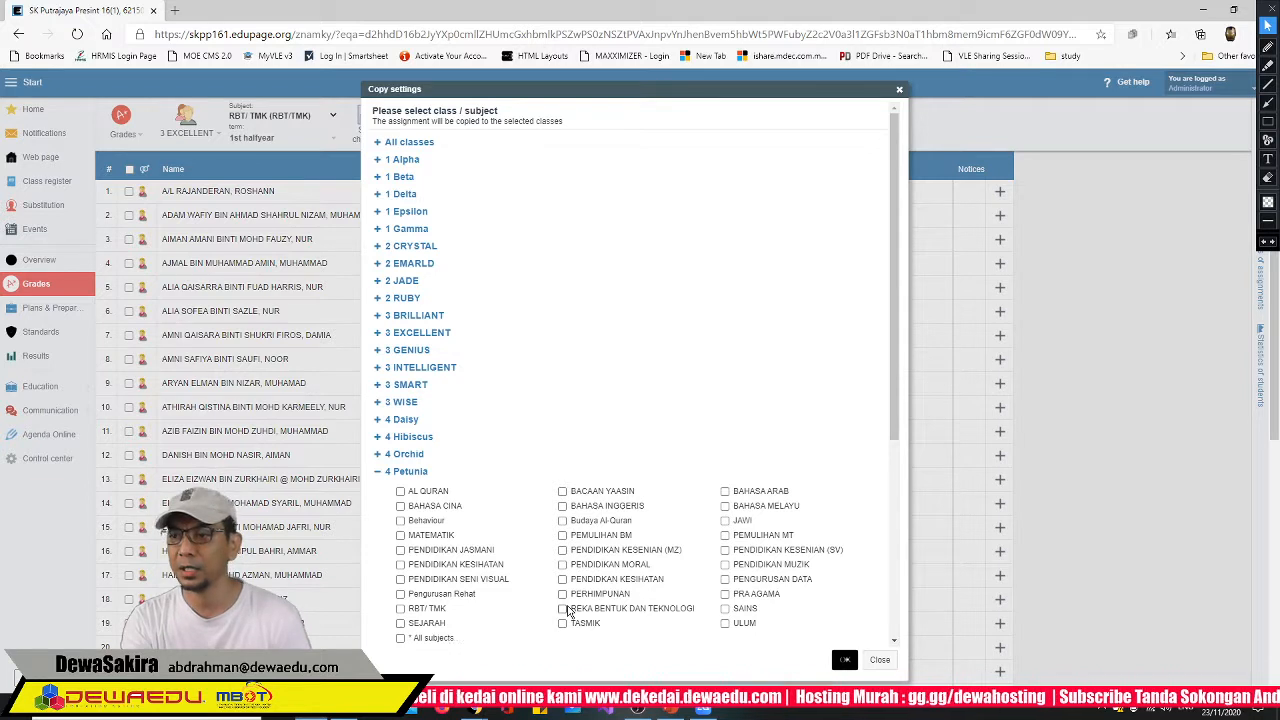
{"action": "left_click", "coordinate": [563, 609]}
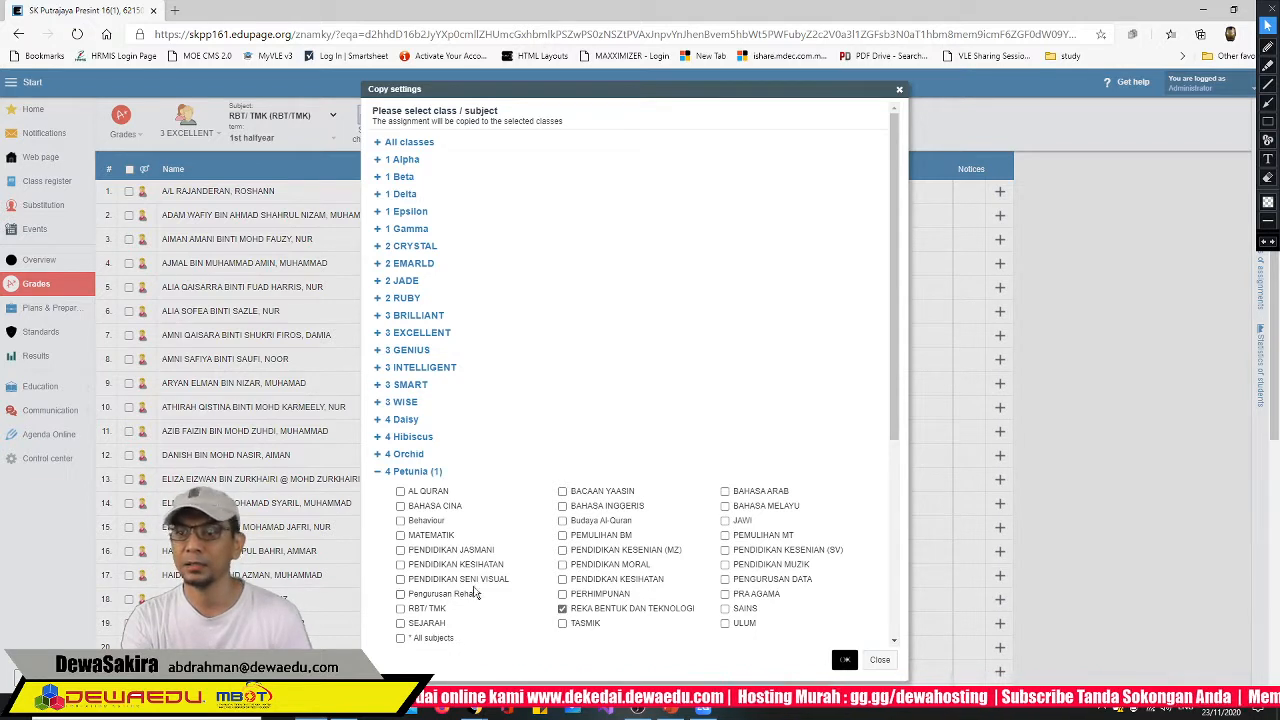
{"action": "left_click", "coordinate": [401, 580]}
{"action": "left_click", "coordinate": [563, 551]}
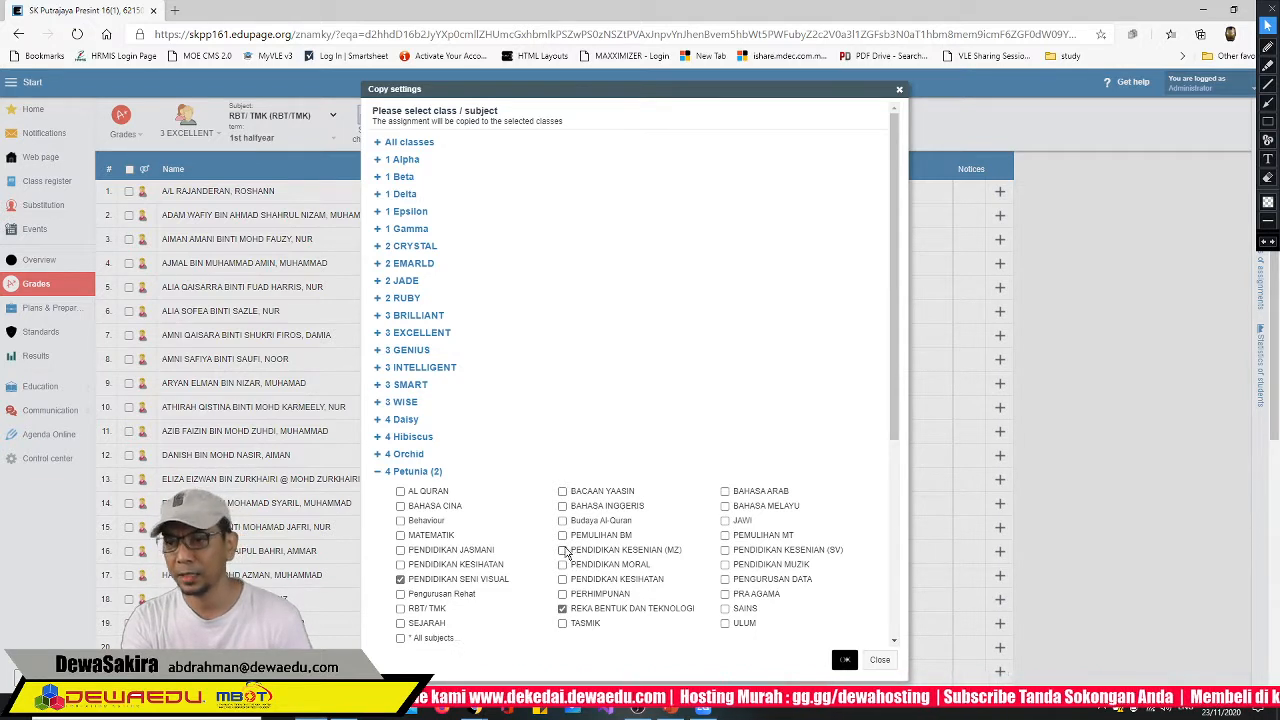
{"action": "left_click", "coordinate": [563, 551]}
{"action": "left_click", "coordinate": [401, 580]}
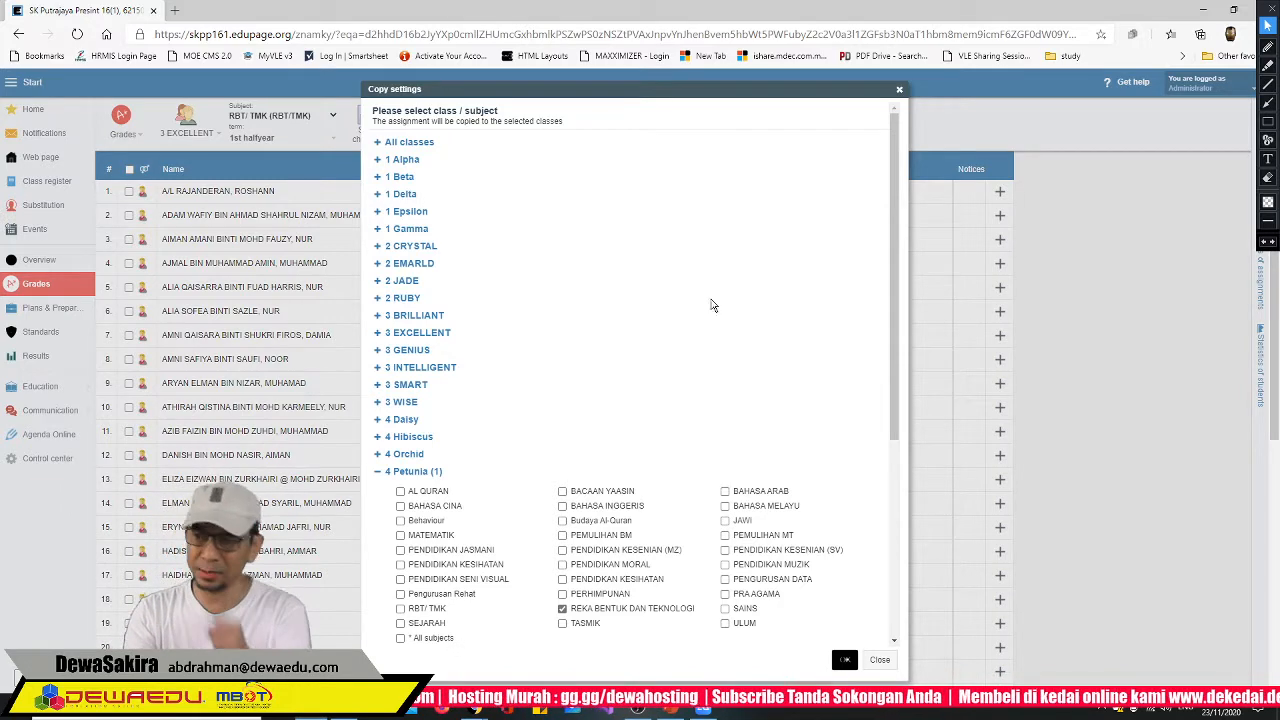
{"action": "left_click", "coordinate": [845, 659]}
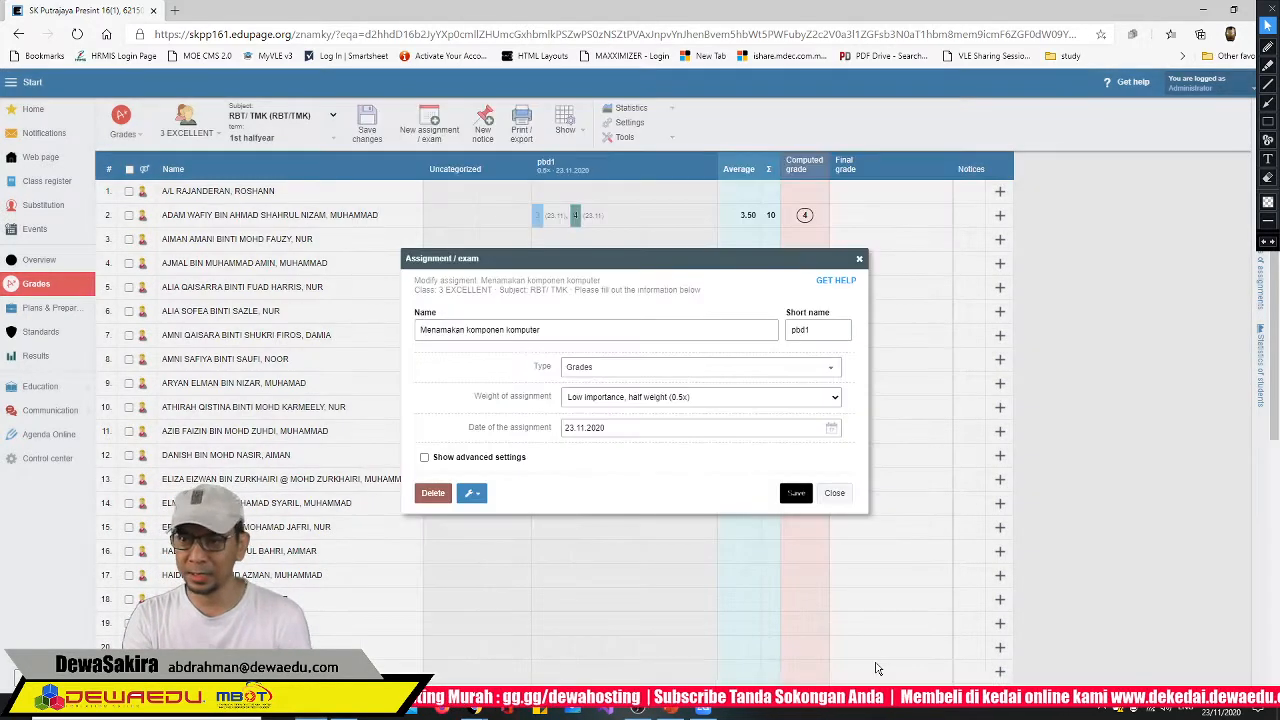
{"action": "left_click", "coordinate": [836, 500]}
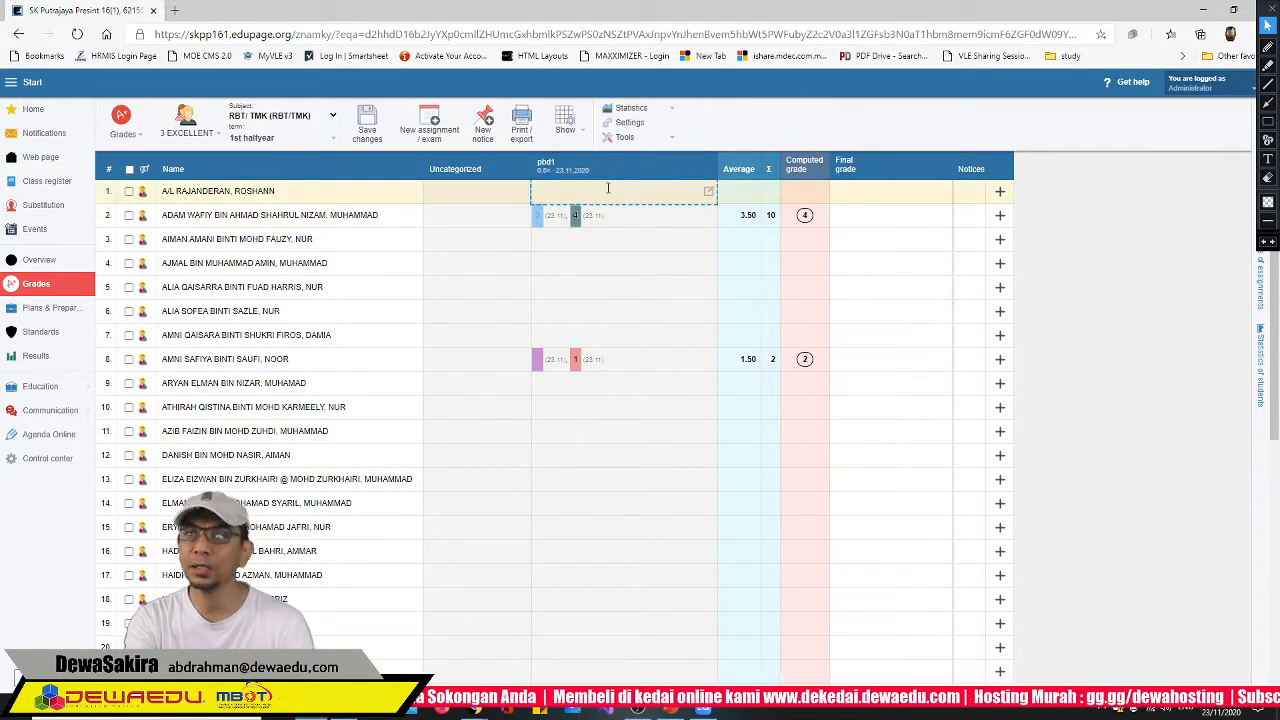
Create a new assignment named "ujian 1" with short name pbd2, type Grades and Standard weight (1x), and save it
{"action": "left_click", "coordinate": [432, 124]}
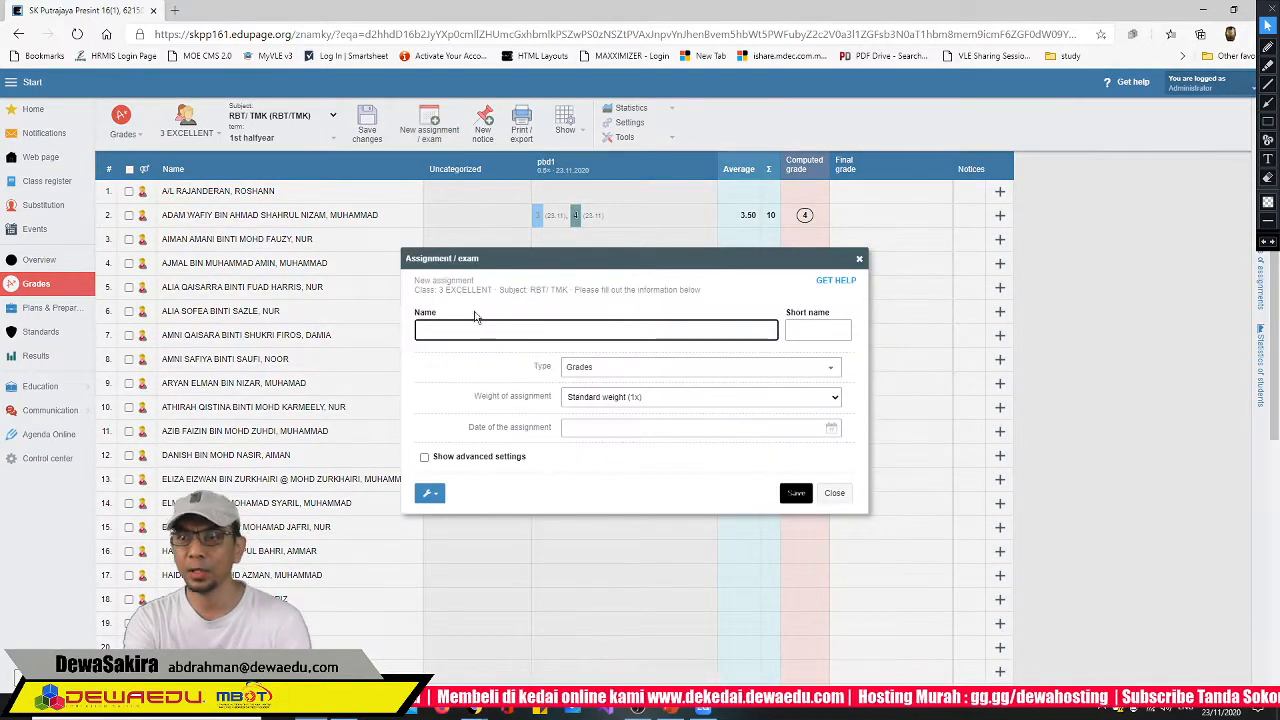
{"action": "left_click", "coordinate": [474, 327]}
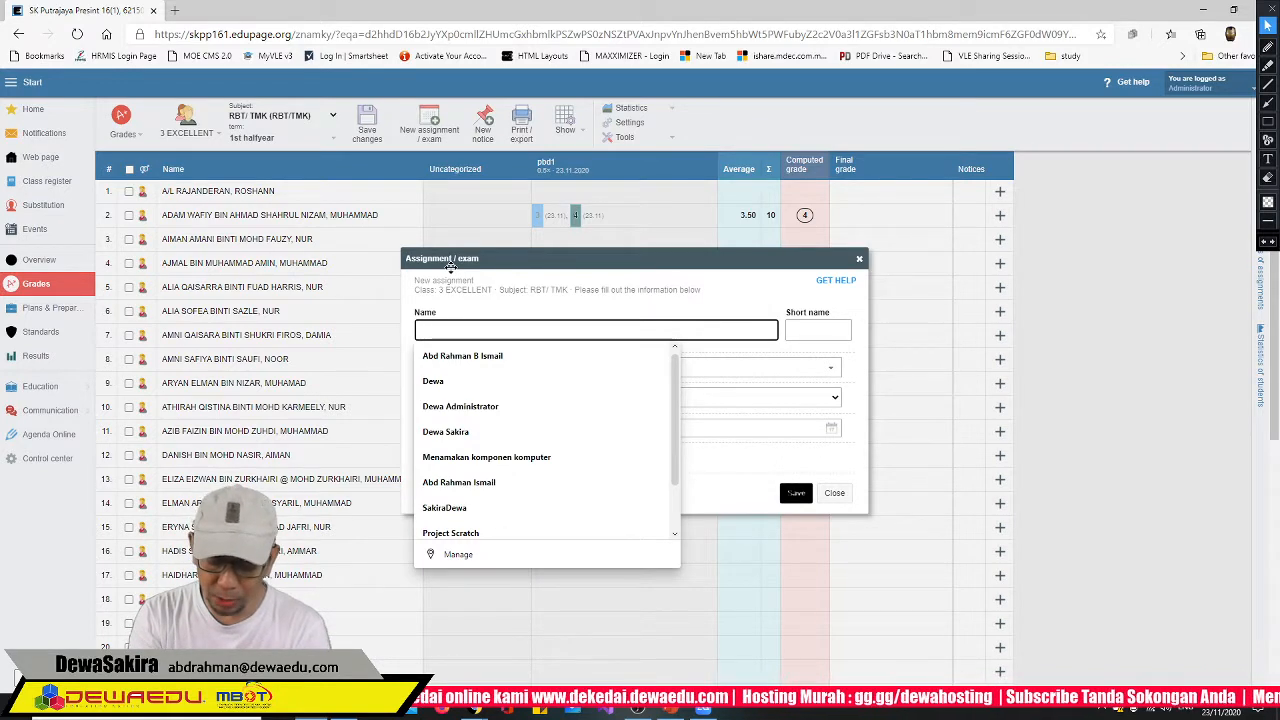
{"action": "type", "text": "ujian 1"}
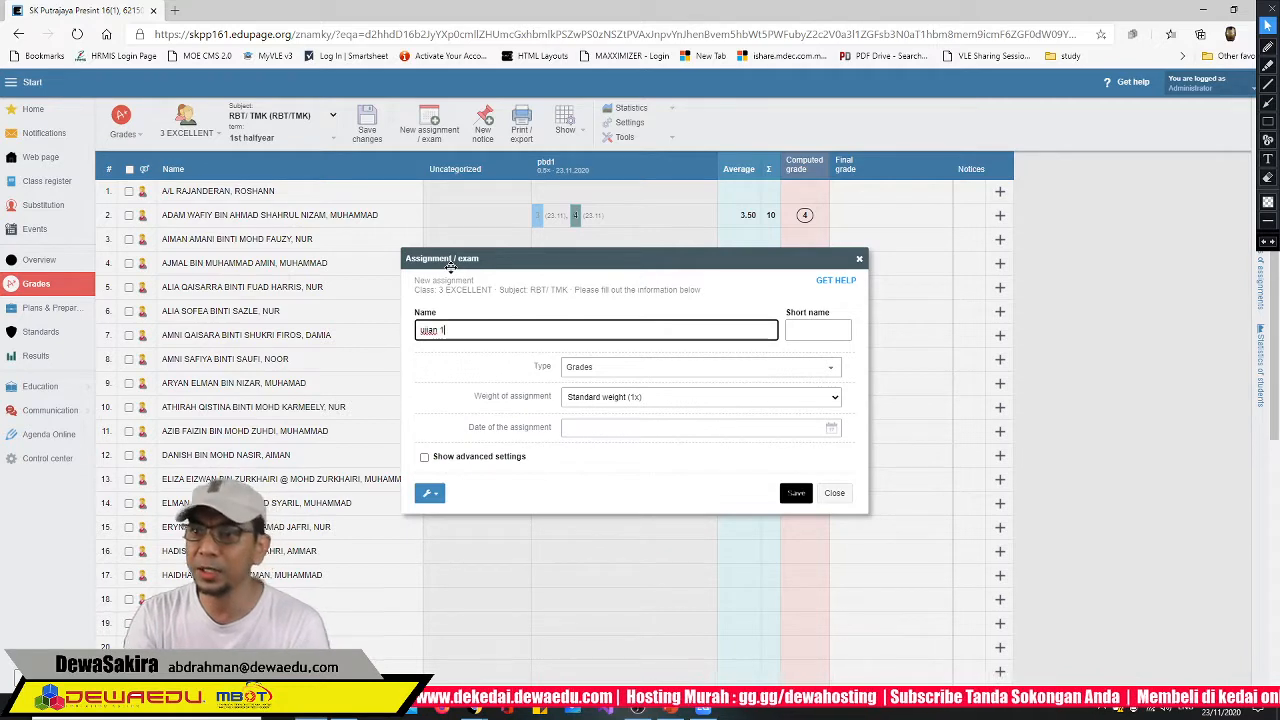
{"action": "left_click", "coordinate": [817, 328]}
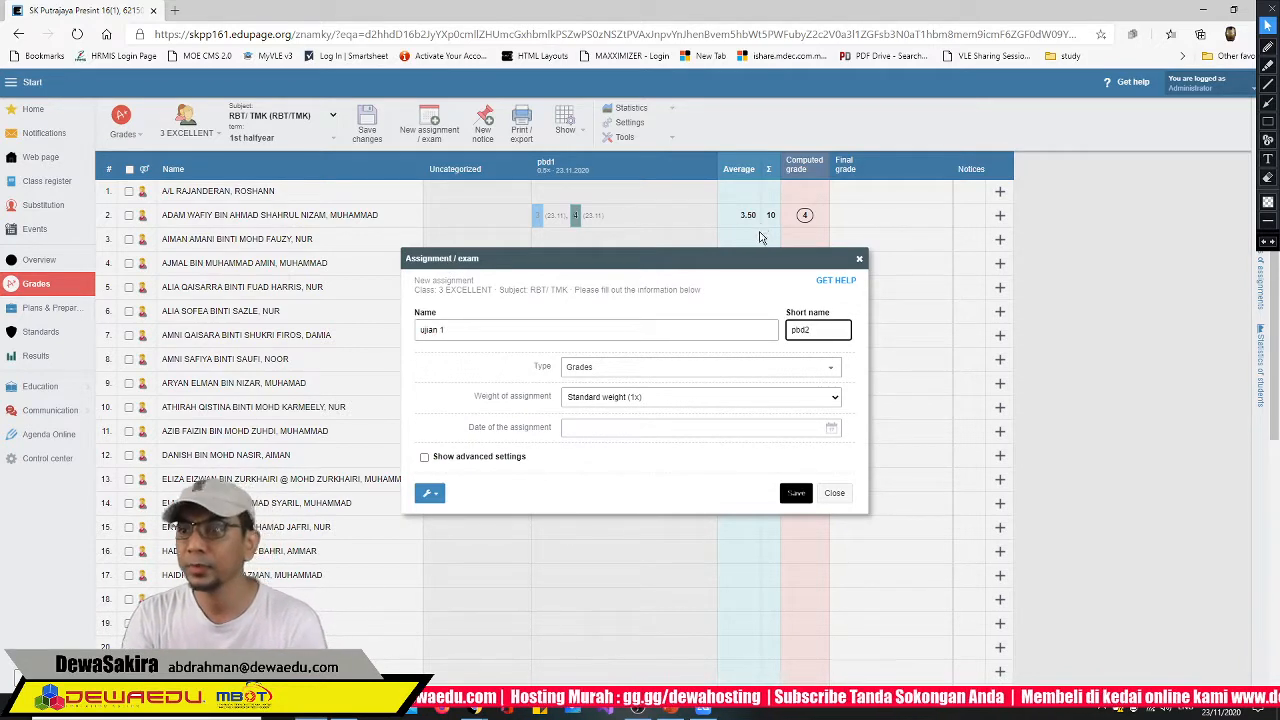
{"action": "left_click", "coordinate": [690, 398]}
{"action": "left_click", "coordinate": [690, 398]}
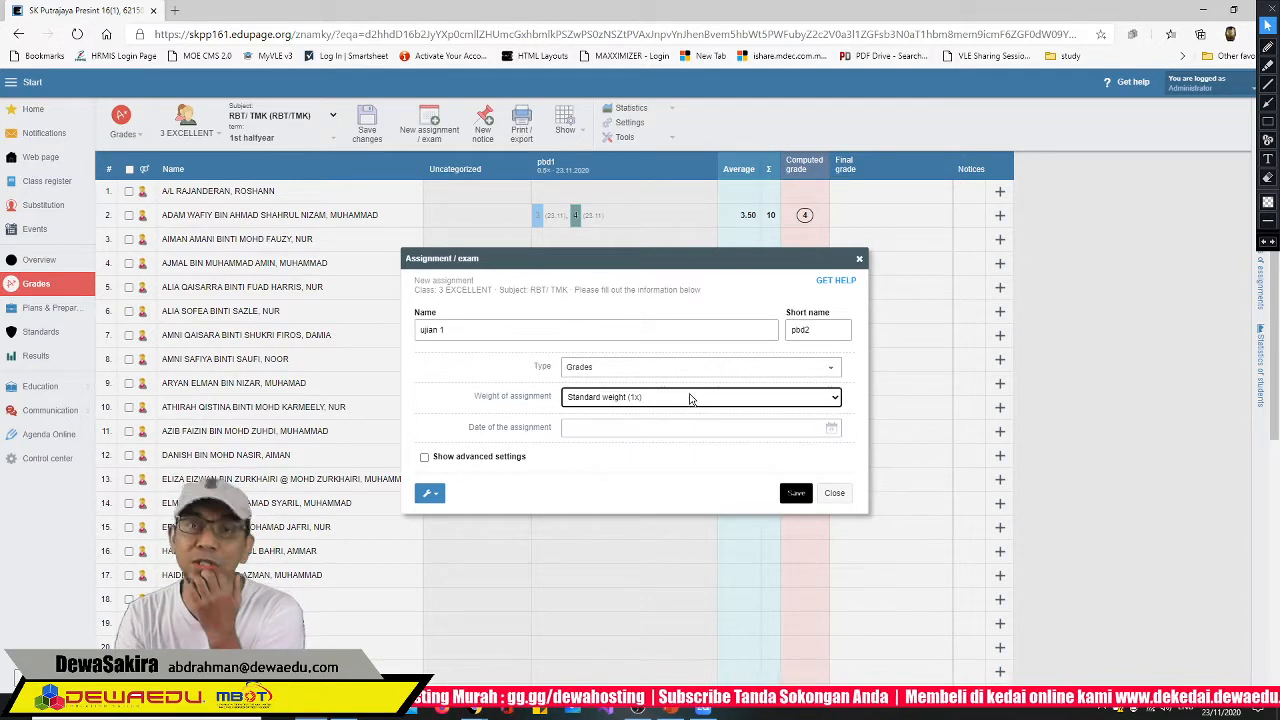
{"action": "left_click", "coordinate": [796, 494]}
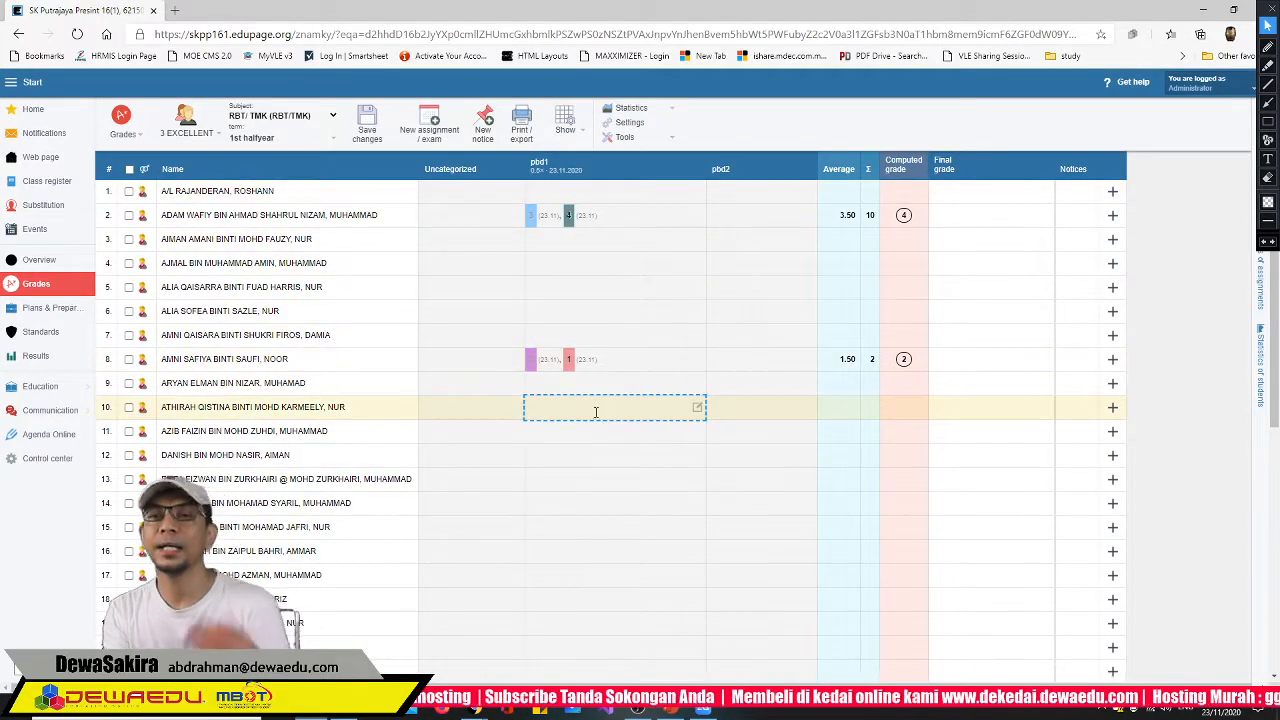
Examine the 1st halfyear RBT/ TMK grades of class 5 Meranti, followed by those of class 6 Uranus
{"action": "left_click", "coordinate": [200, 125]}
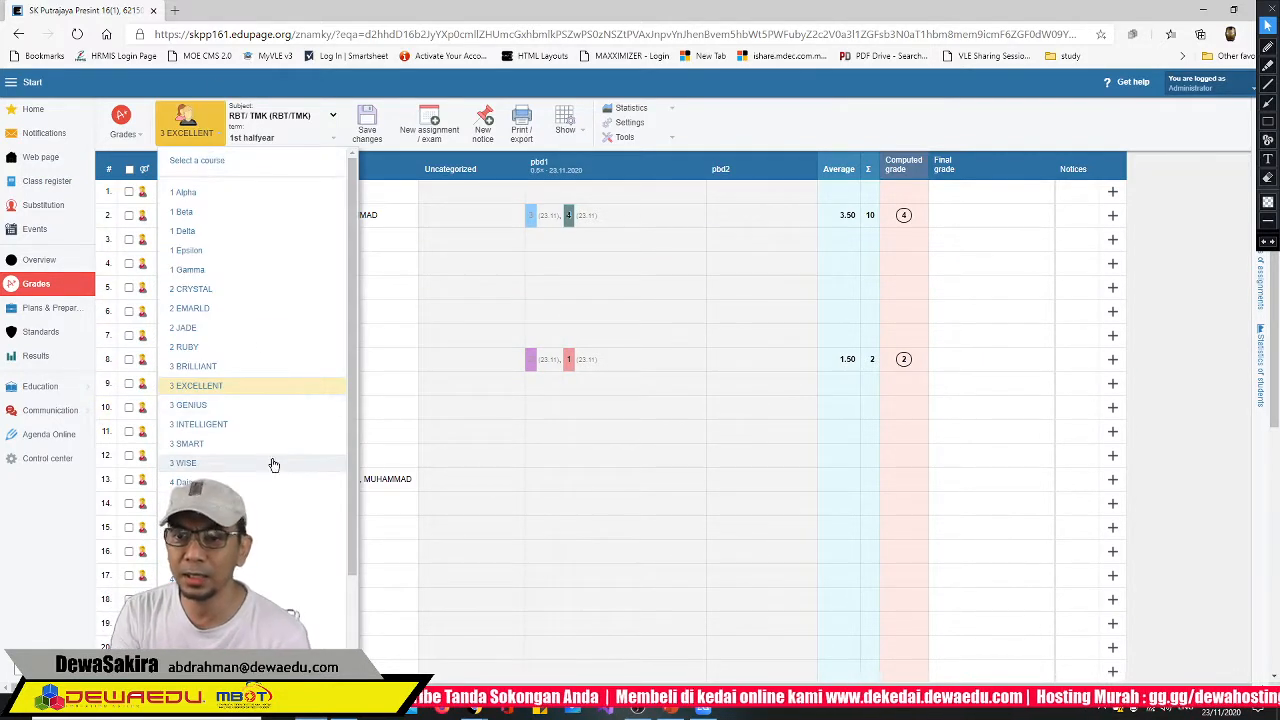
{"action": "scroll", "coordinate": [275, 477], "scroll_direction": "down", "scroll_amount": 3}
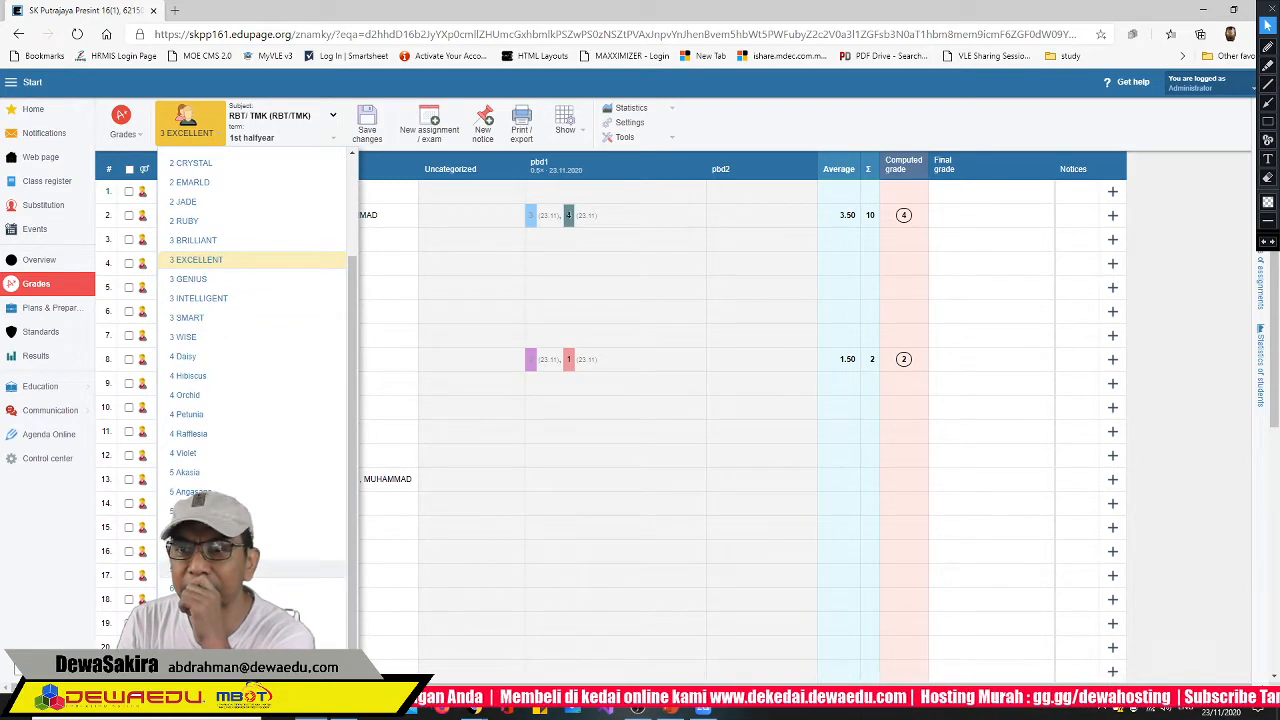
{"action": "left_click", "coordinate": [280, 140]}
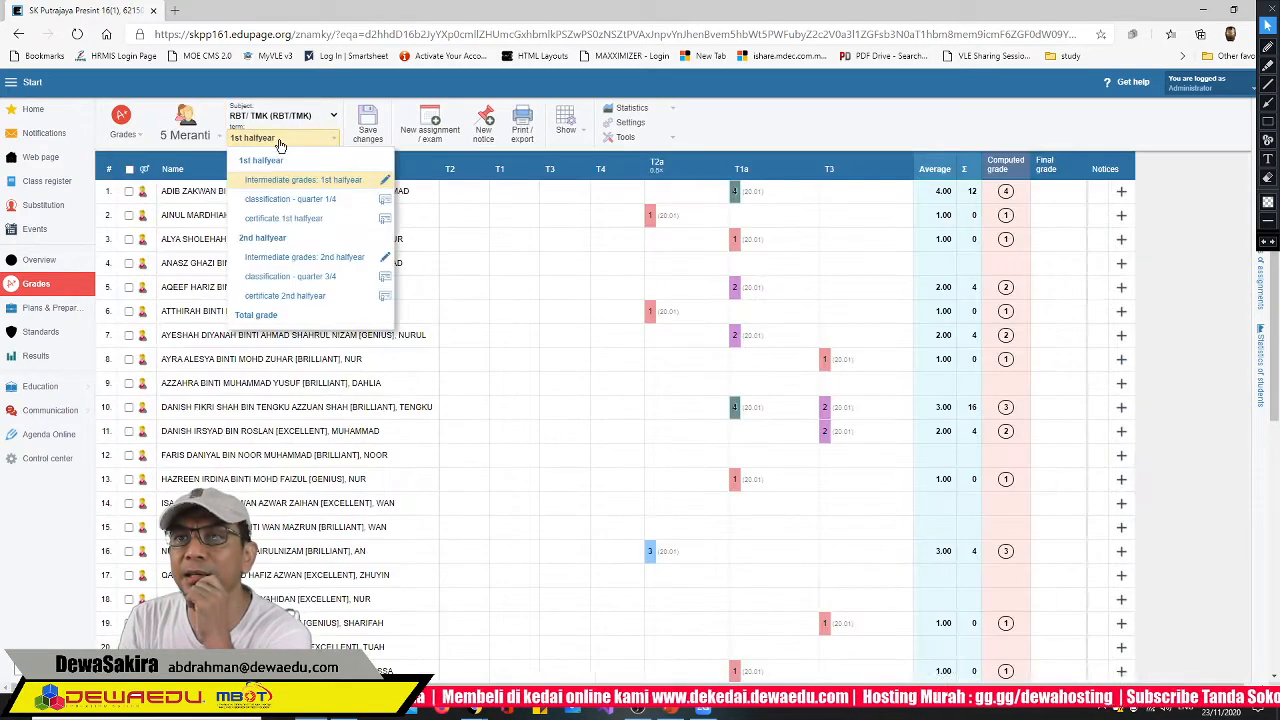
{"action": "left_click", "coordinate": [804, 126]}
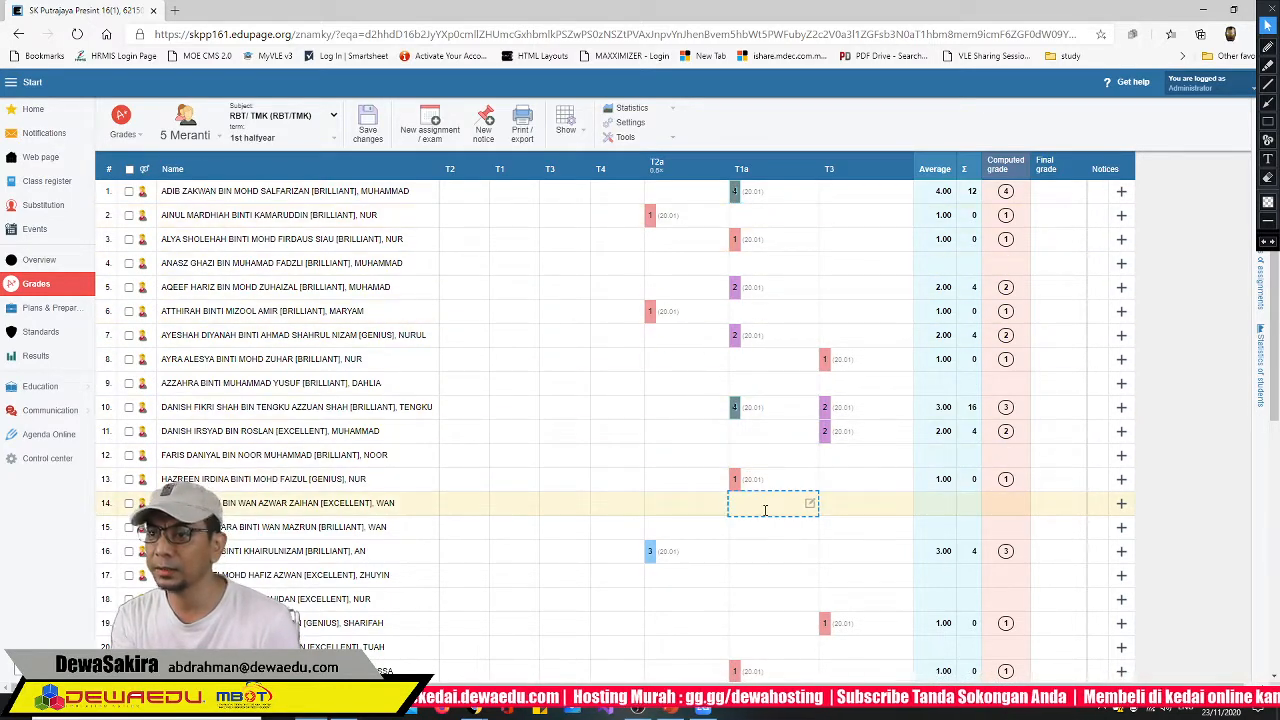
{"action": "scroll", "coordinate": [765, 510], "scroll_direction": "down", "scroll_amount": 5}
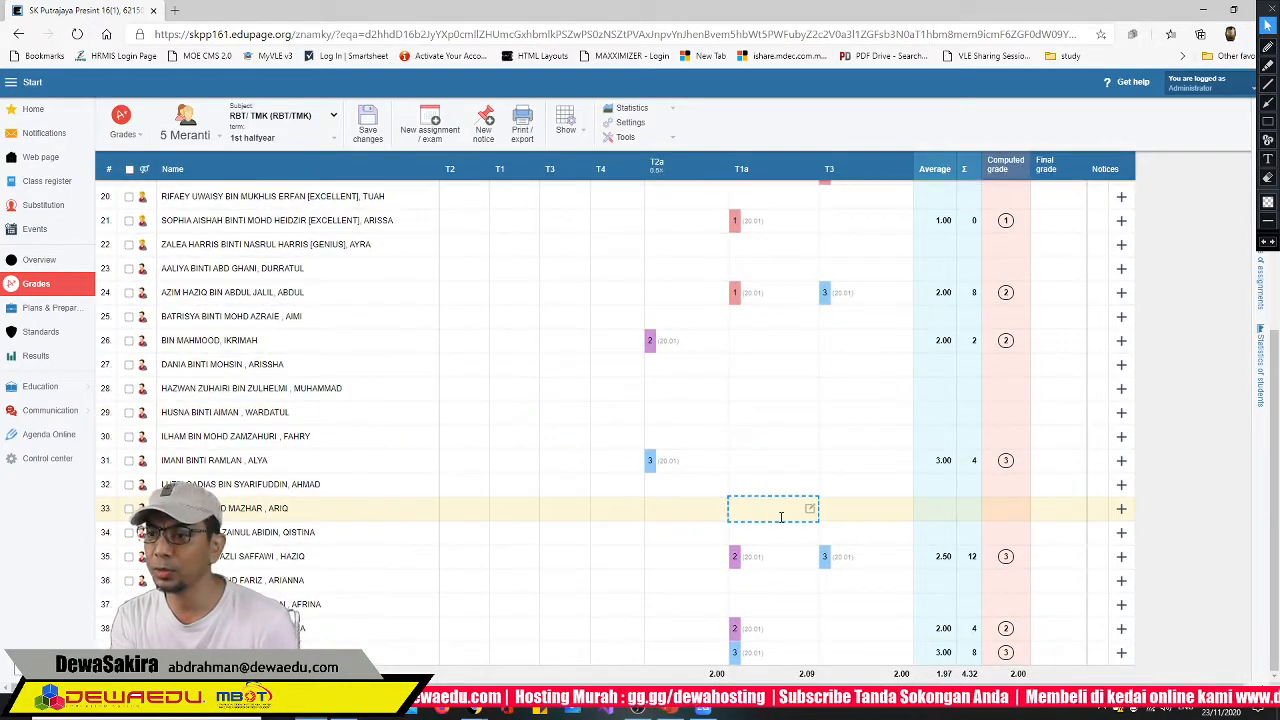
{"action": "left_click", "coordinate": [218, 122]}
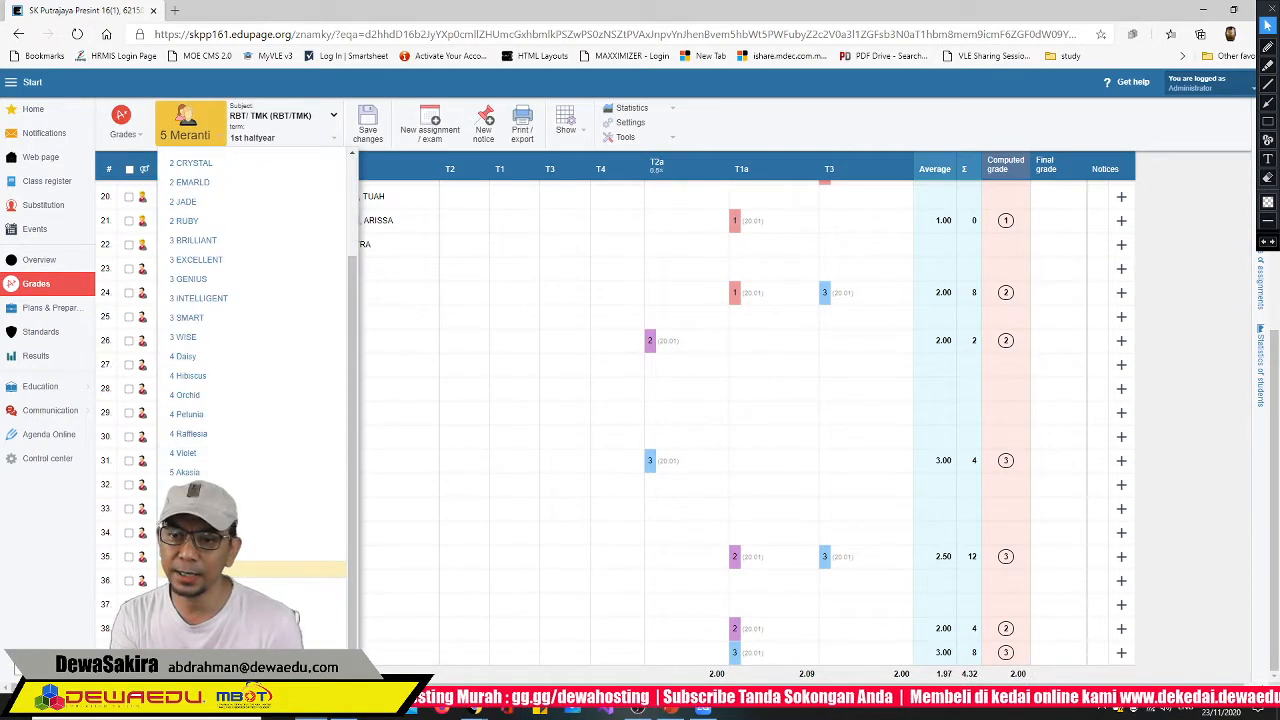
{"action": "left_click", "coordinate": [260, 569]}
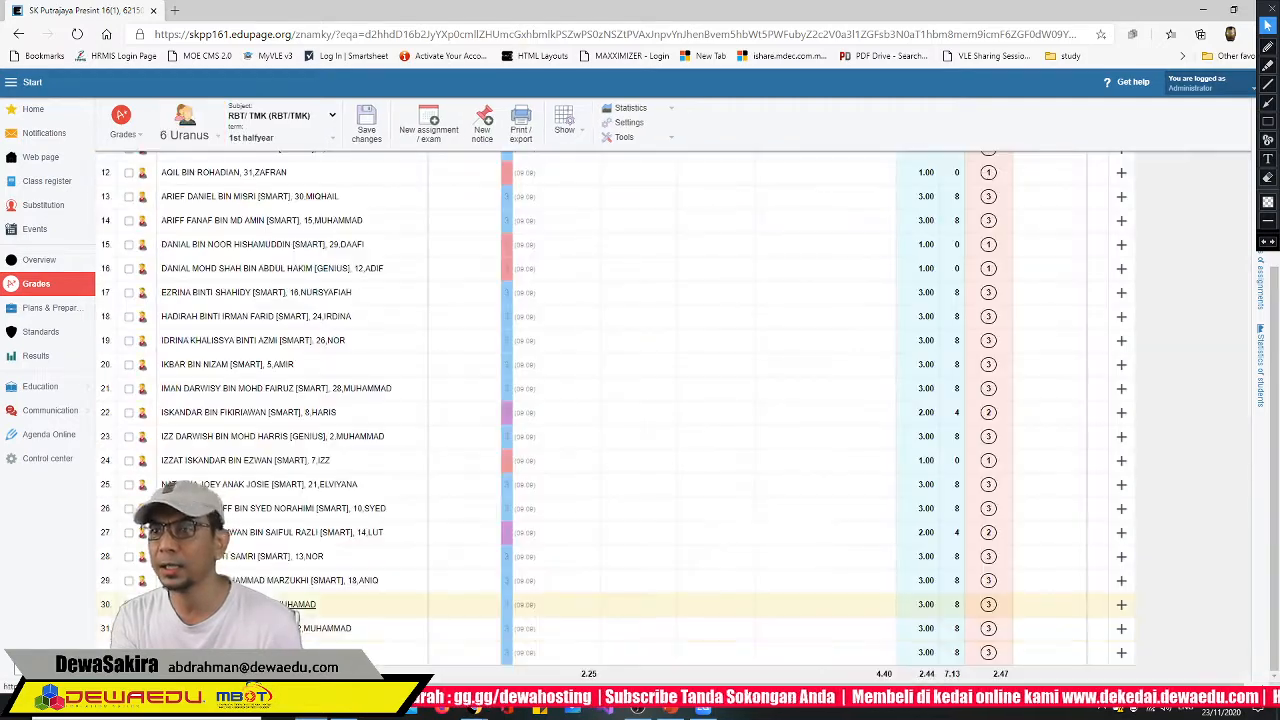